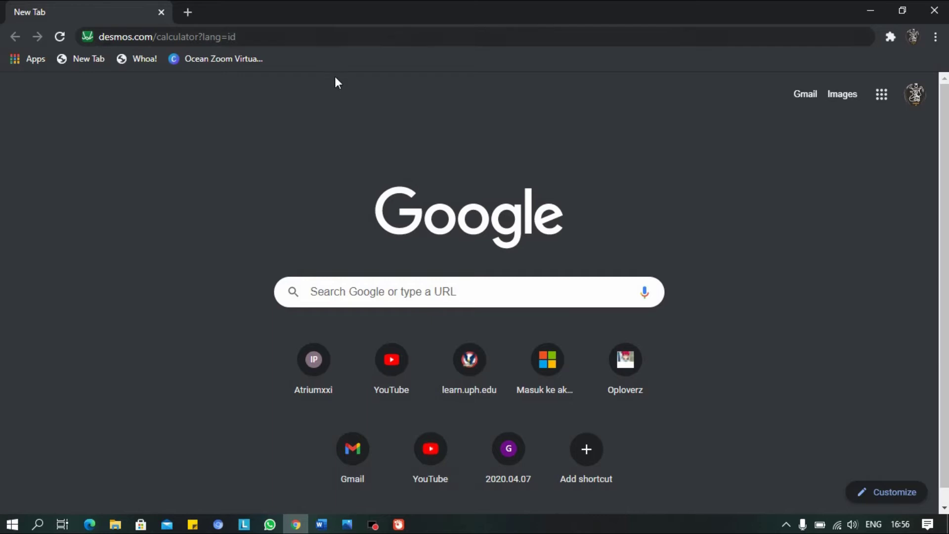
# Open the Desmos graphing calculator at desmos.com/calculator?lang=id and reset the page zoom to its default.
pyautogui.click(252, 35)
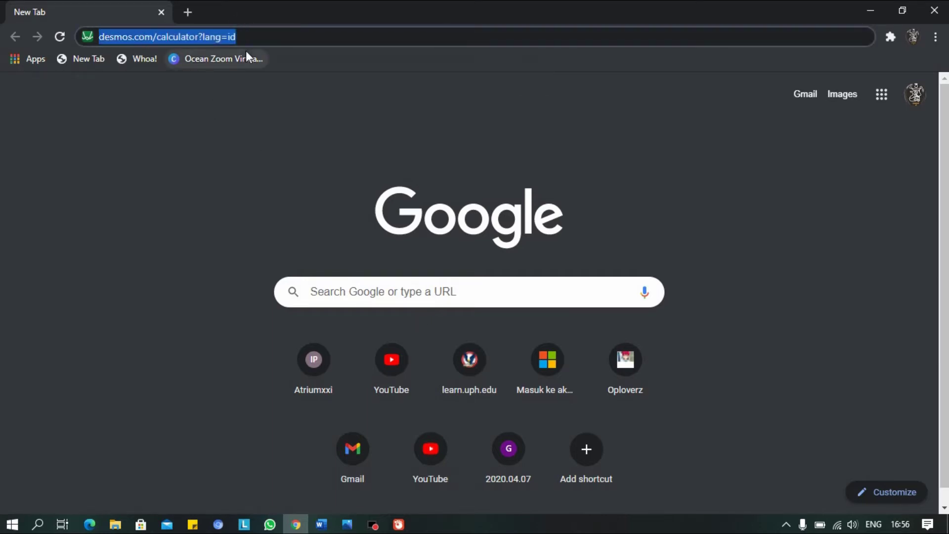
pyautogui.press('Return')
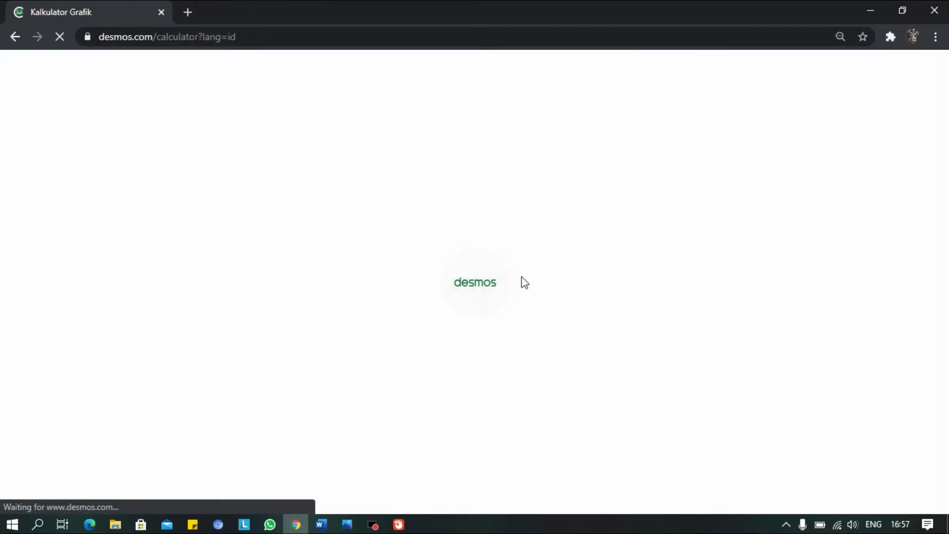
pyautogui.hotkey('ctrl', '+')
pyautogui.hotkey('ctrl', '+')
pyautogui.hotkey('ctrl', '+')
pyautogui.hotkey('ctrl', '+')
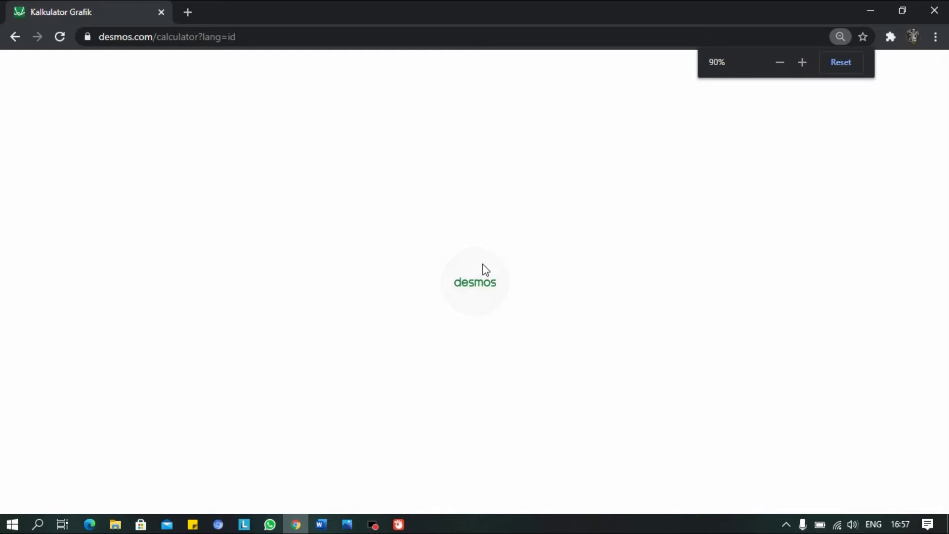
pyautogui.hotkey('ctrl', '0')
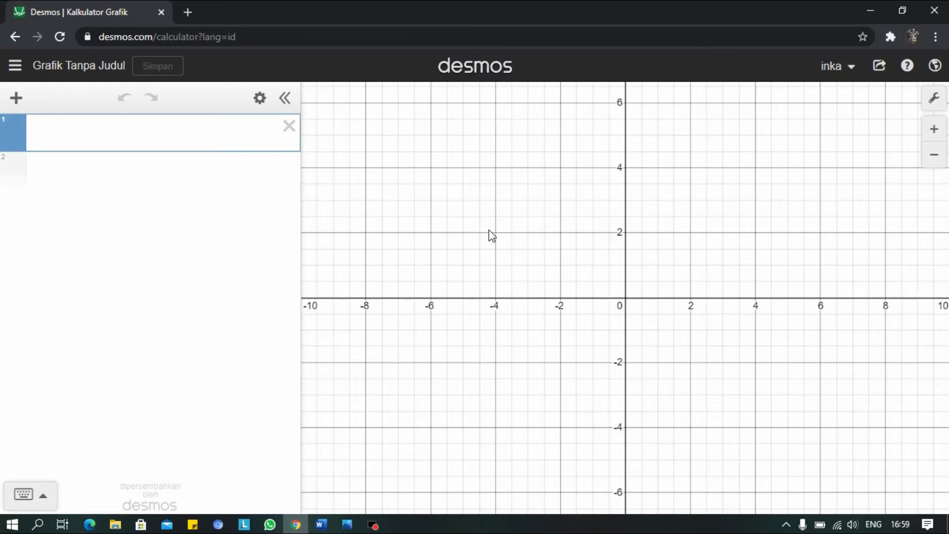
# Enter the general circle equation r^2=x^2+y^2 as the first expression.
pyautogui.scroll(-1, 563, 200)
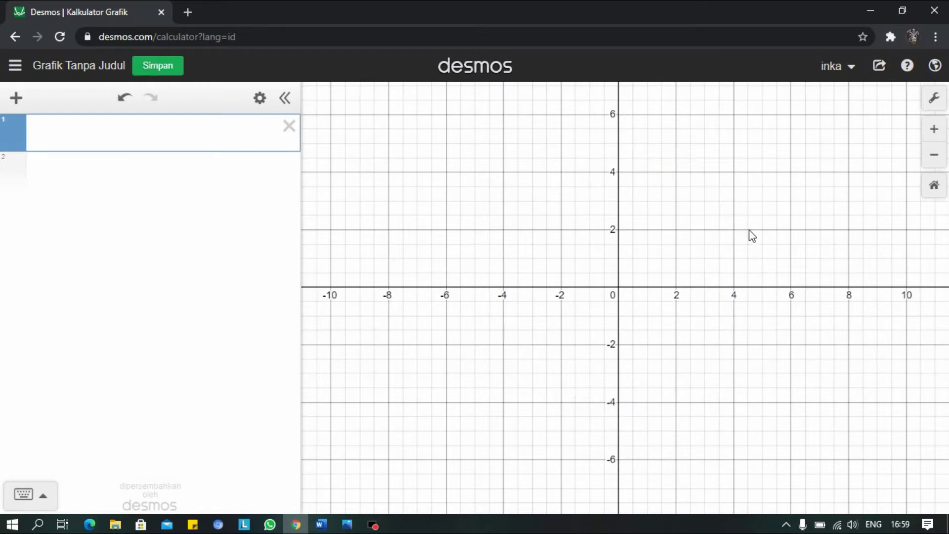
pyautogui.scroll(-1, 749, 234)
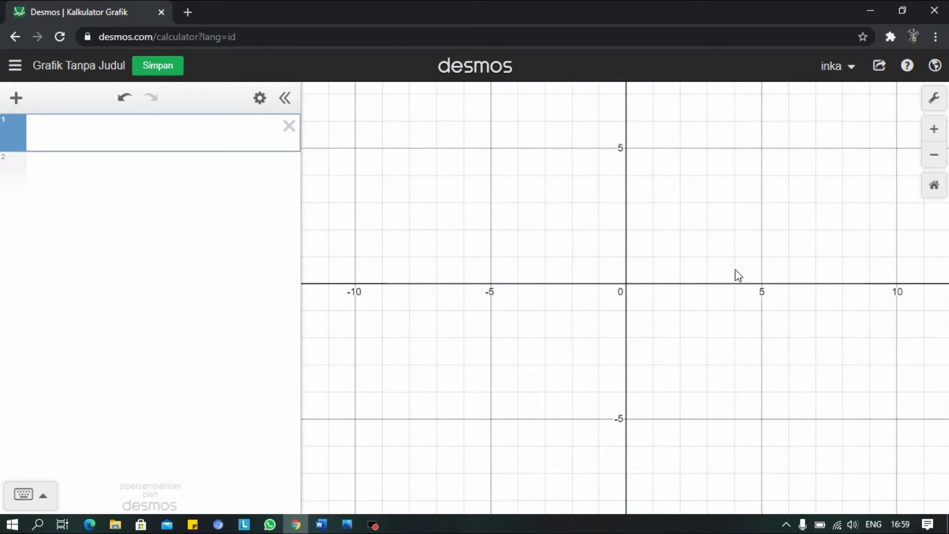
pyautogui.scroll(1, 686, 277)
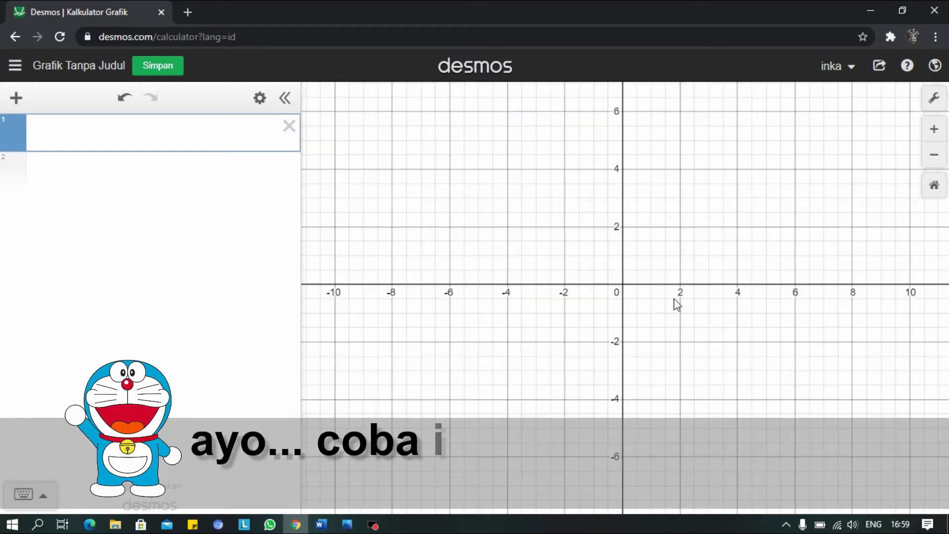
pyautogui.scroll(-1, 677, 301)
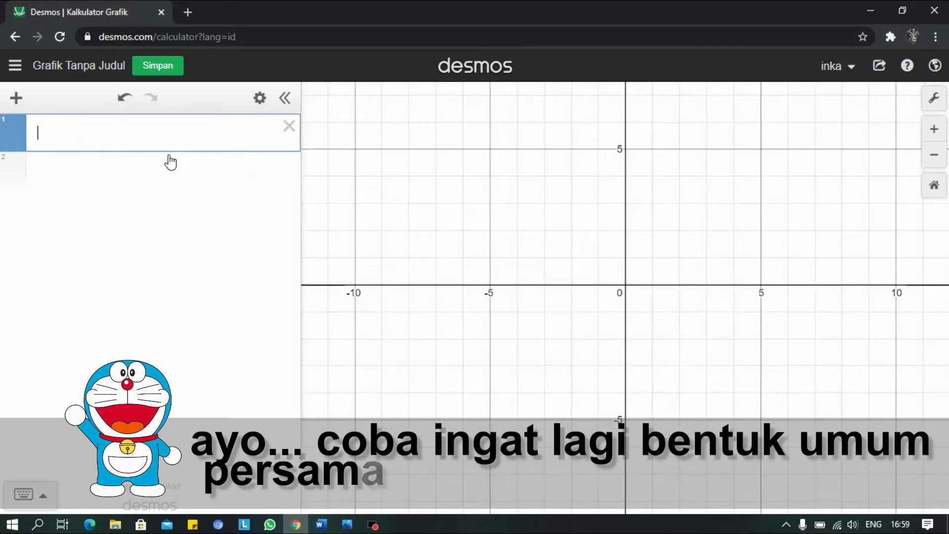
pyautogui.write('r')
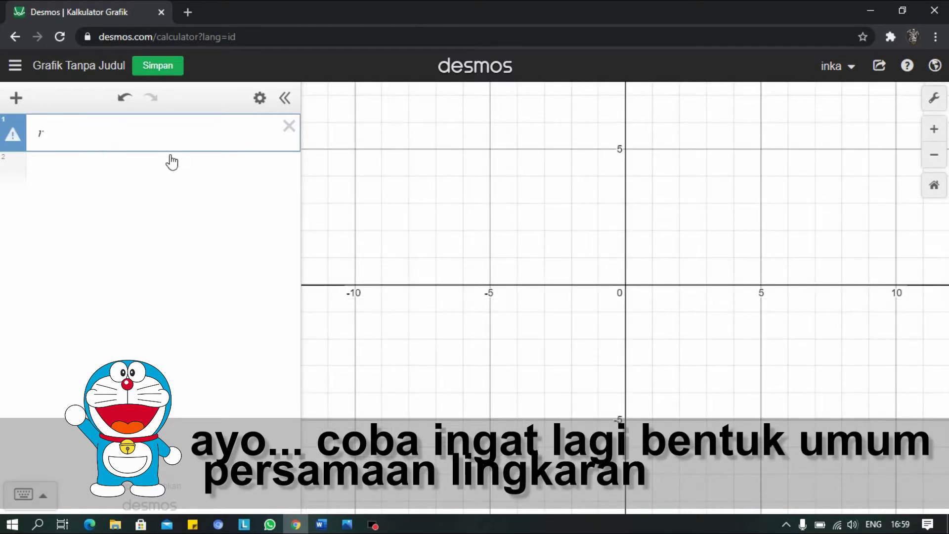
pyautogui.write('^')
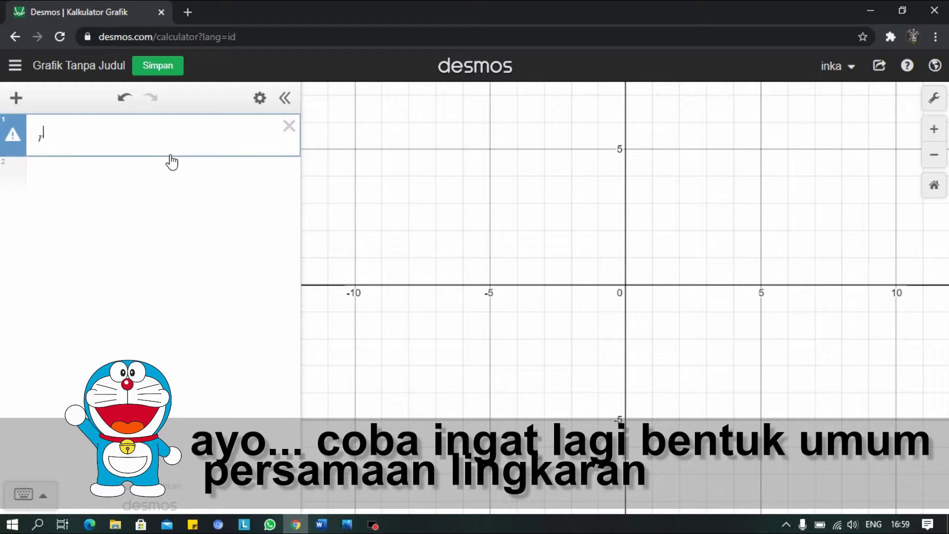
pyautogui.write('2')
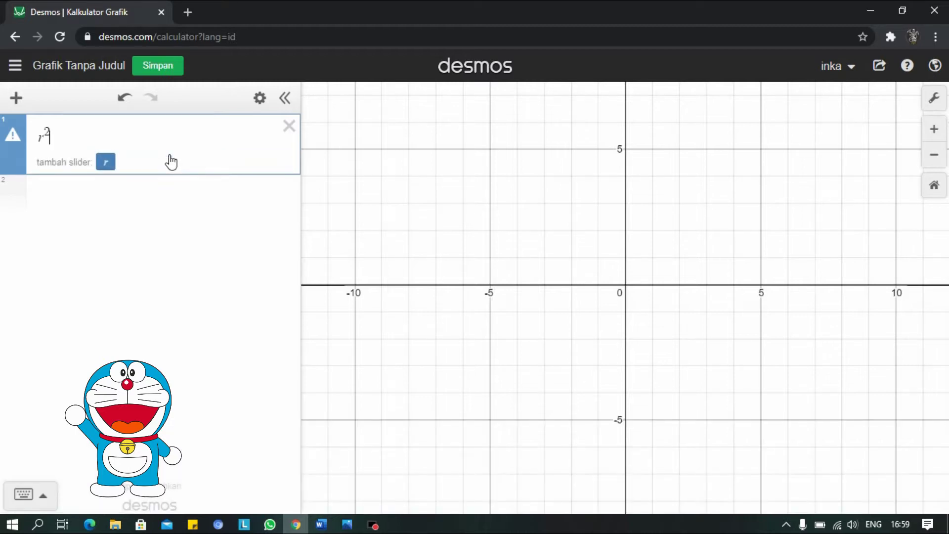
pyautogui.write('=')
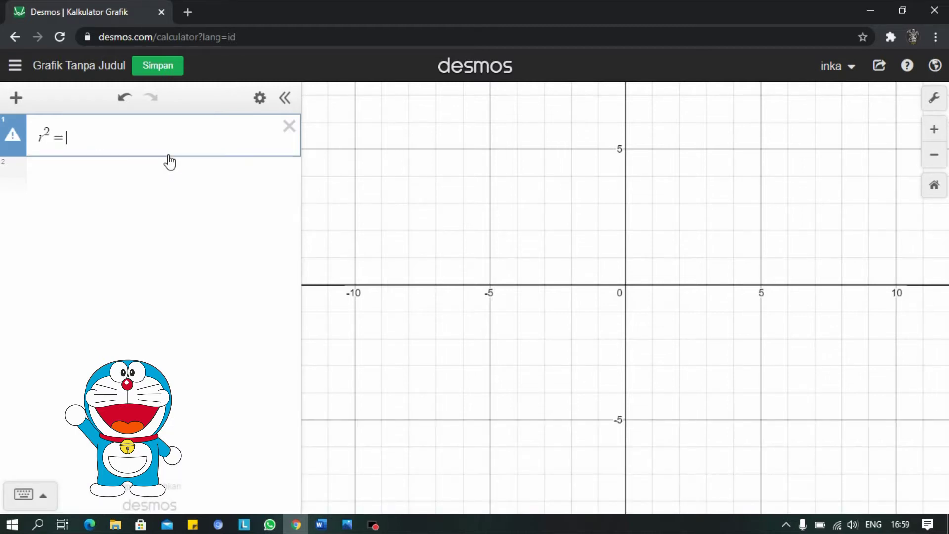
pyautogui.write('x^2+y')
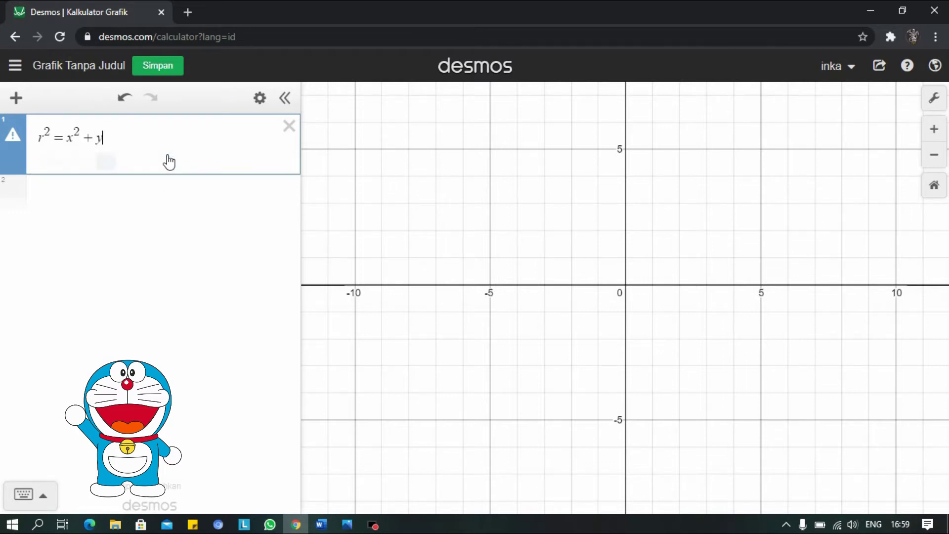
pyautogui.write('^2')
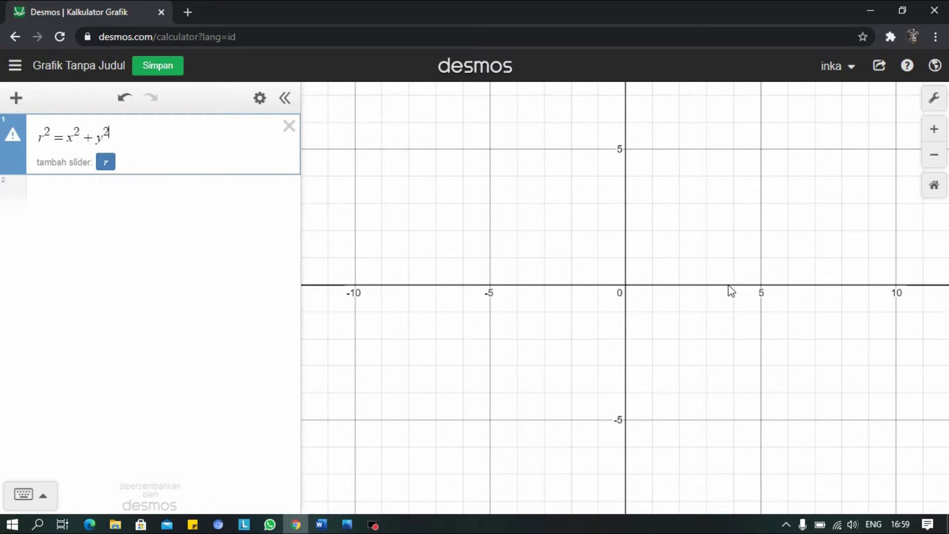
# Replace r with 10 in the first equation so it reads 10^2=x^2+y^2 for the head outline.
pyautogui.scroll(-2, 727, 248)
pyautogui.scroll(-1, 751, 262)
pyautogui.scroll(1, 852, 298)
pyautogui.scroll(-3, 845, 293)
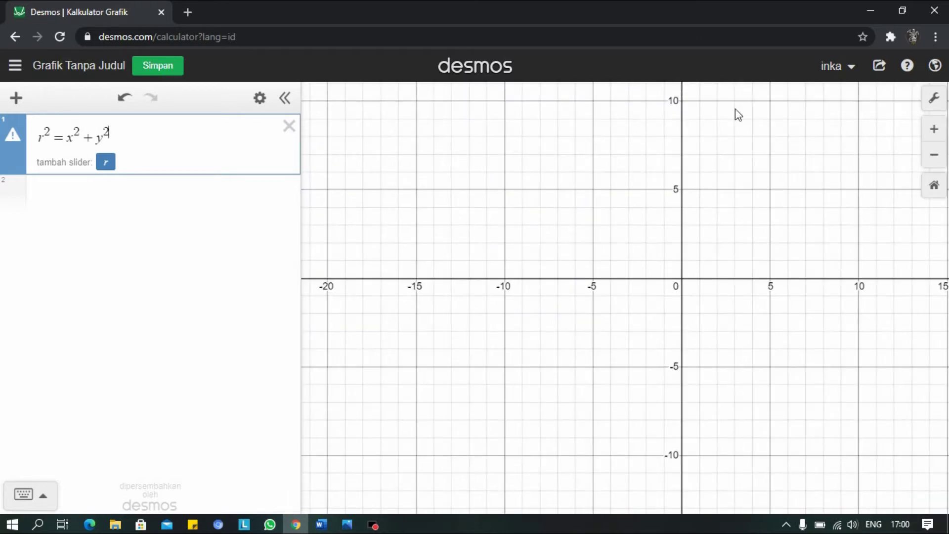
pyautogui.click(41, 137)
pyautogui.press('BackSpace')
pyautogui.write('10')
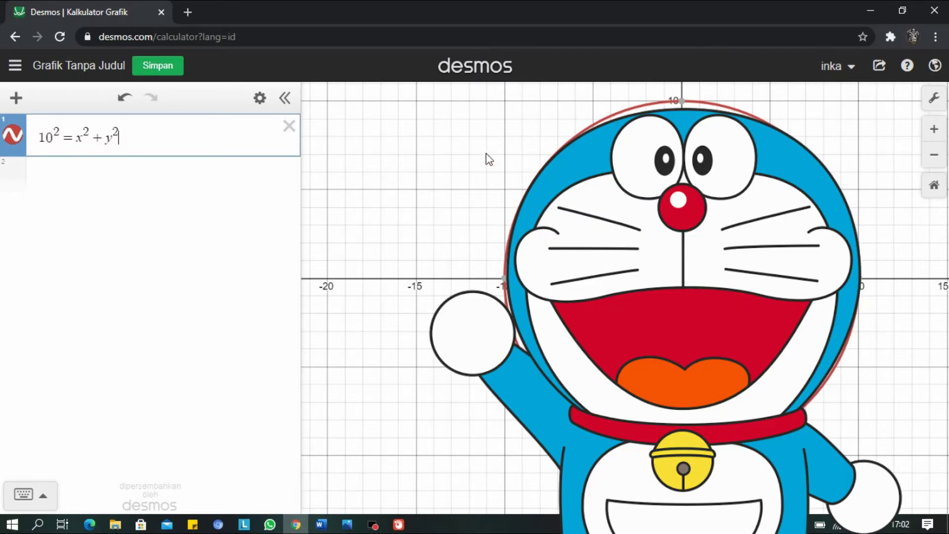
# Add the circle 66=x^2+y^2 as the second expression.
pyautogui.click(89, 176)
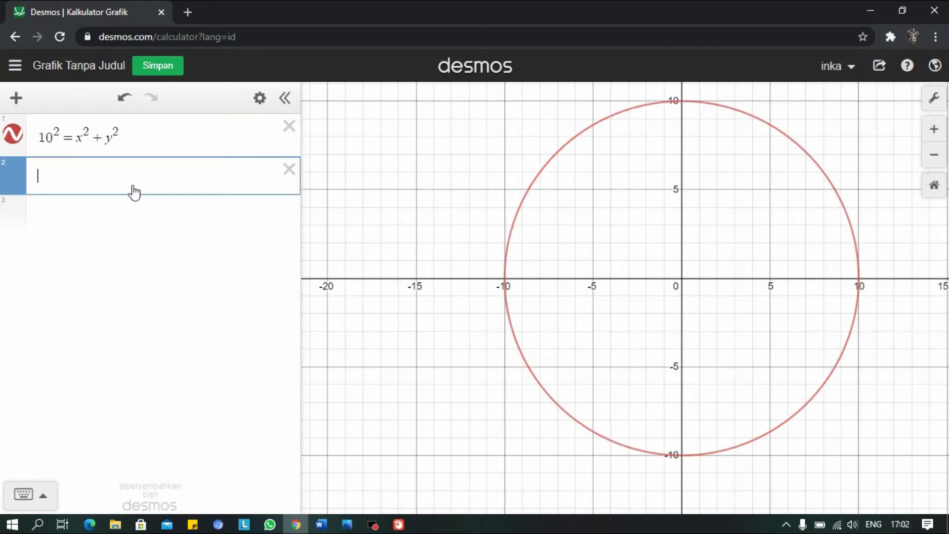
pyautogui.write('66=x')
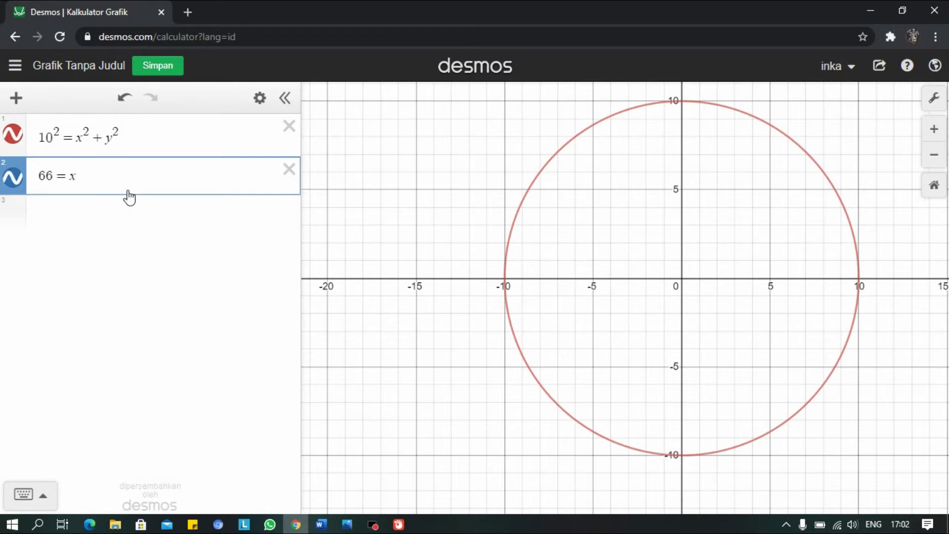
pyautogui.write('^2')
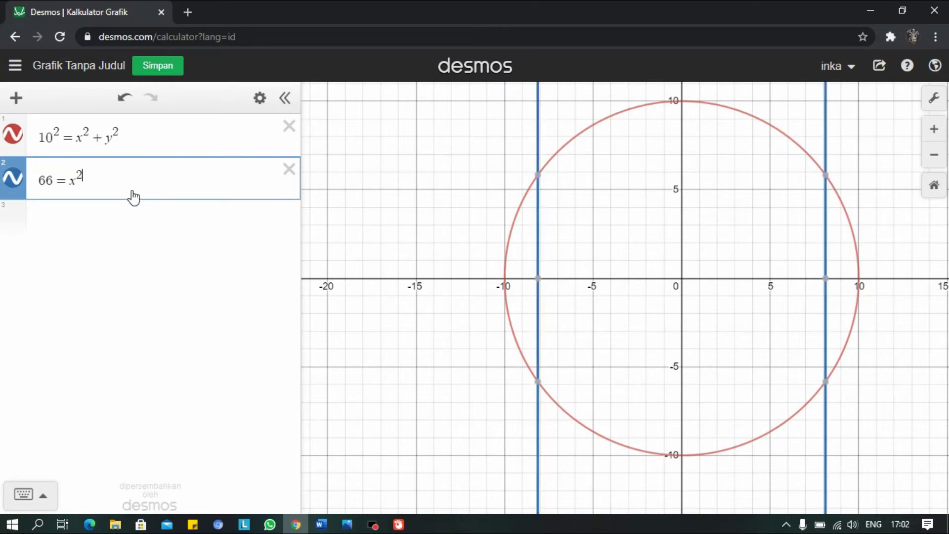
pyautogui.press('Right')
pyautogui.write('+y^')
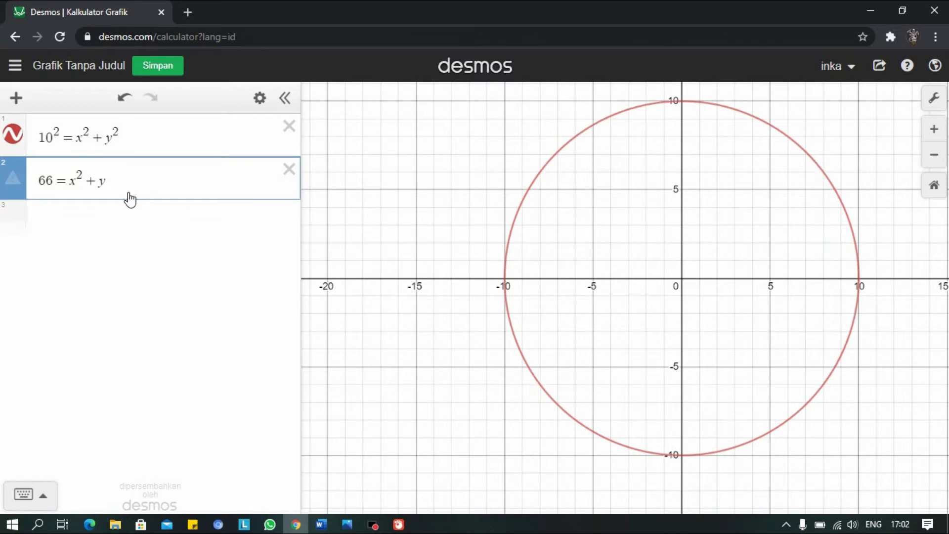
pyautogui.write('2')
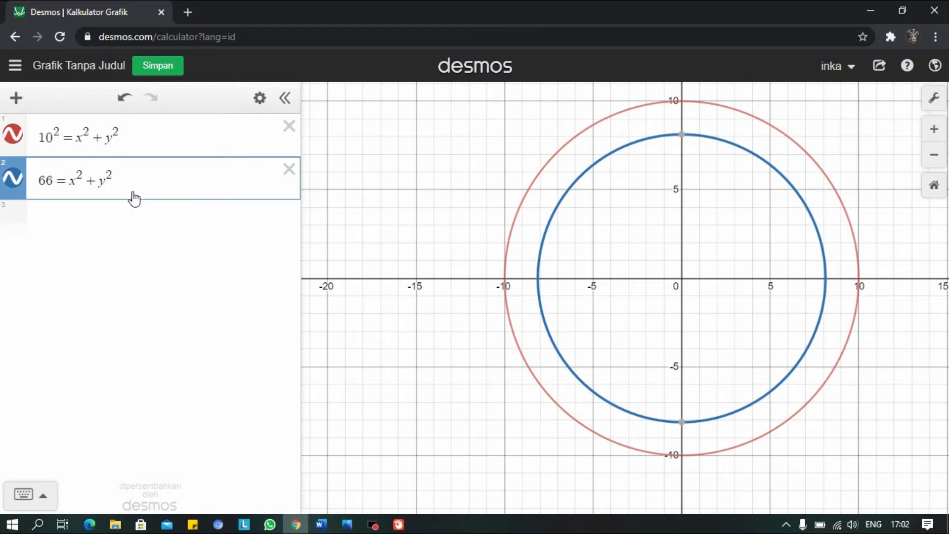
# Shift the second circle down by 3 units by changing its equation to 66=x^2+(y+3)^2.
pyautogui.click(103, 184)
pyautogui.moveTo(686, 152)
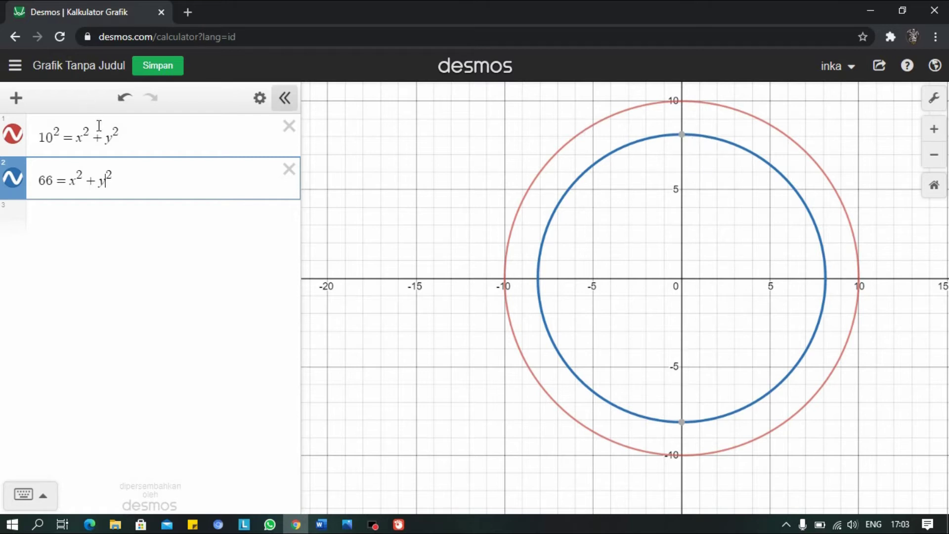
pyautogui.click(107, 187)
pyautogui.click(103, 186)
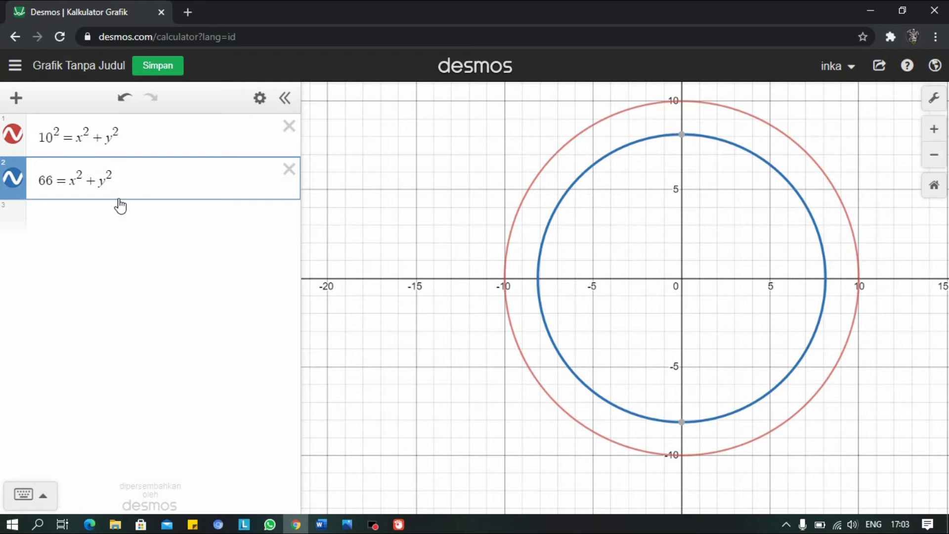
pyautogui.write('+3')
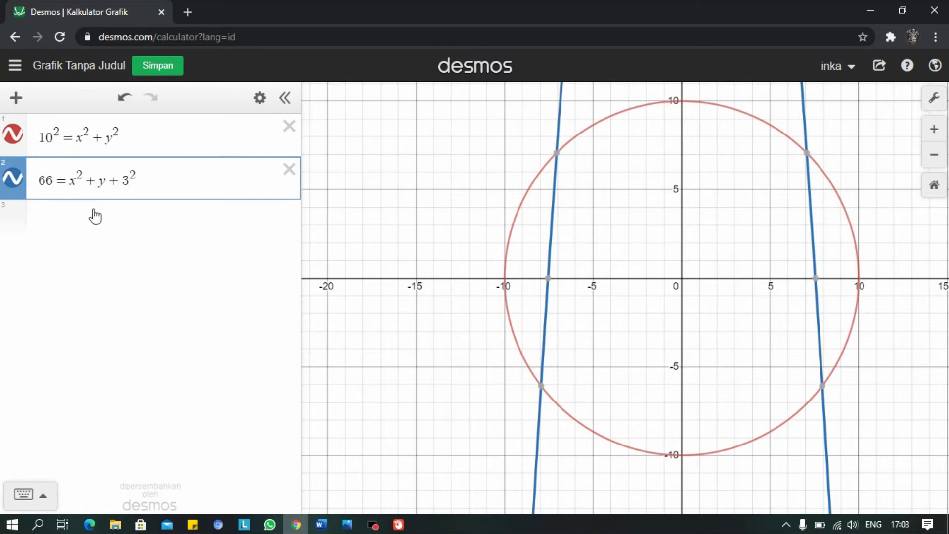
pyautogui.write(')')
pyautogui.press('Left')
pyautogui.press('Left')
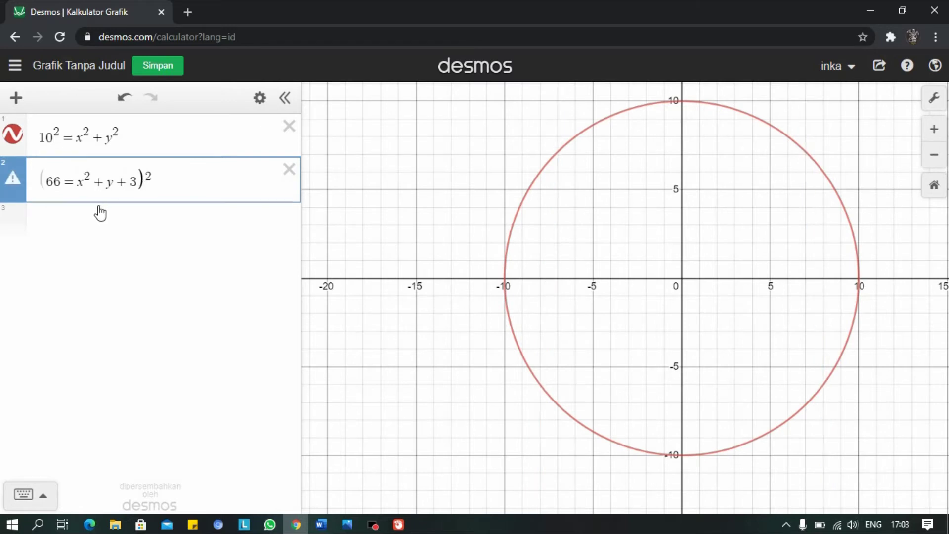
pyautogui.press('Left')
pyautogui.press('Left')
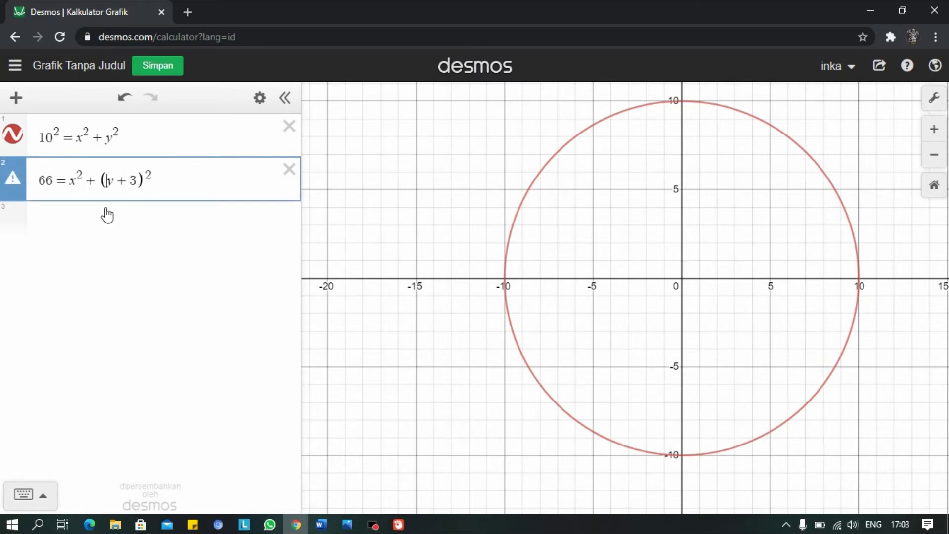
pyautogui.write('(')
pyautogui.moveTo(711, 163)
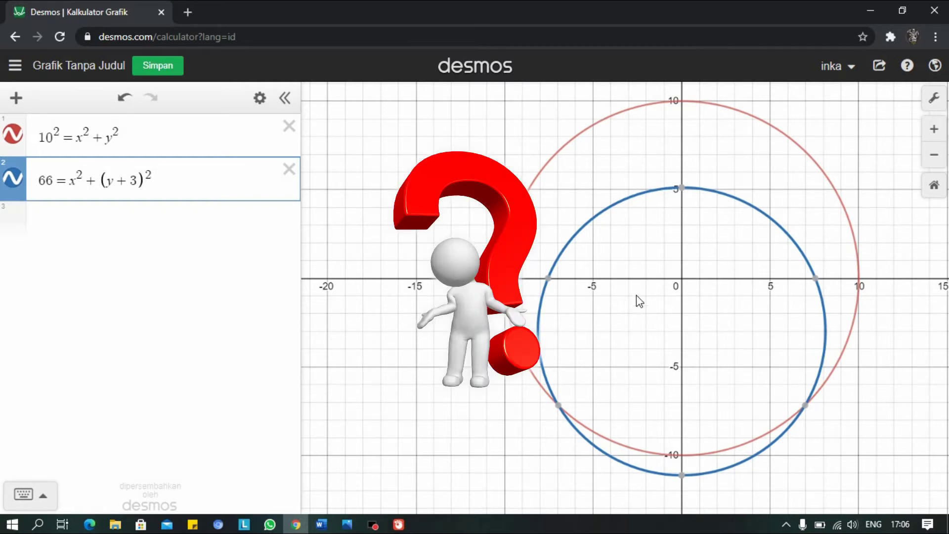
# Enter 2=x^2+y as the third expression.
pyautogui.click(44, 214)
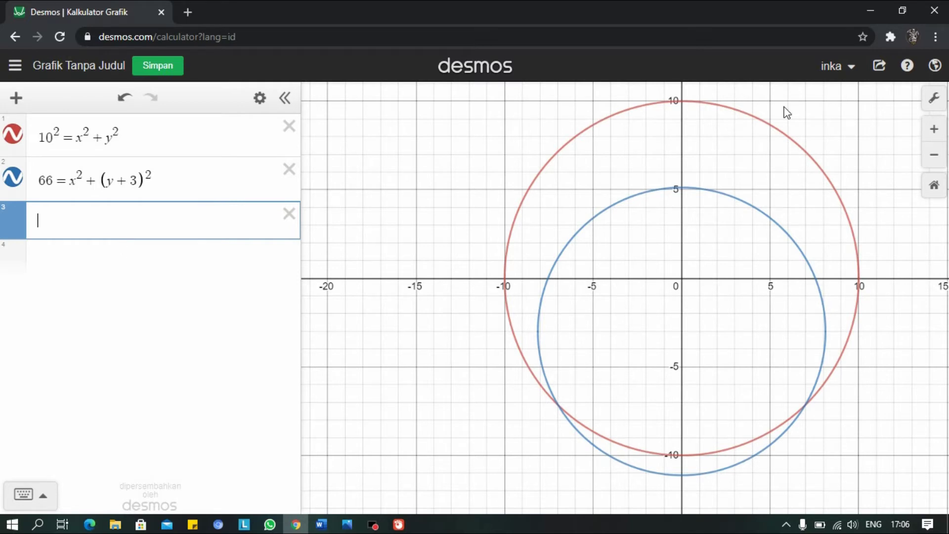
pyautogui.moveTo(703, 163)
pyautogui.mouseDown()
pyautogui.moveTo(725, 187)
pyautogui.moveTo(709, 150)
pyautogui.mouseUp()
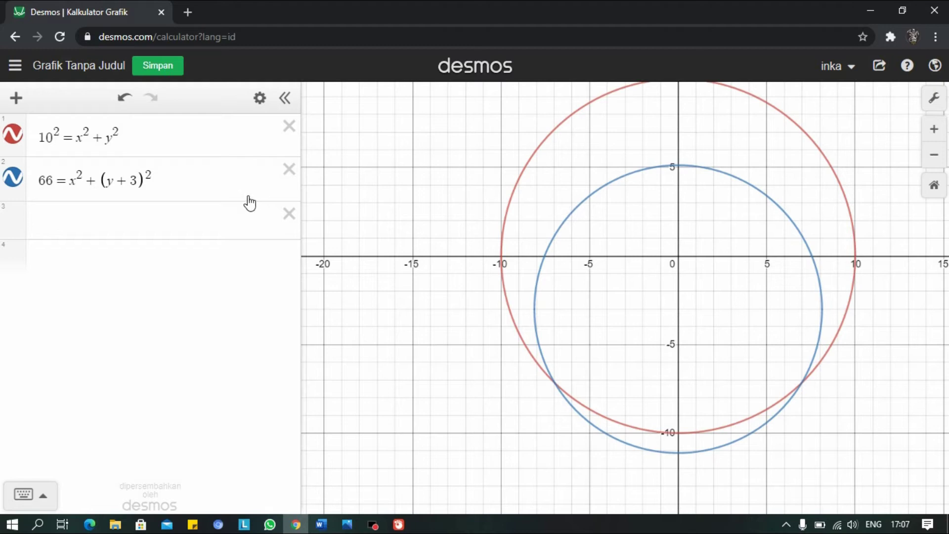
pyautogui.click(63, 213)
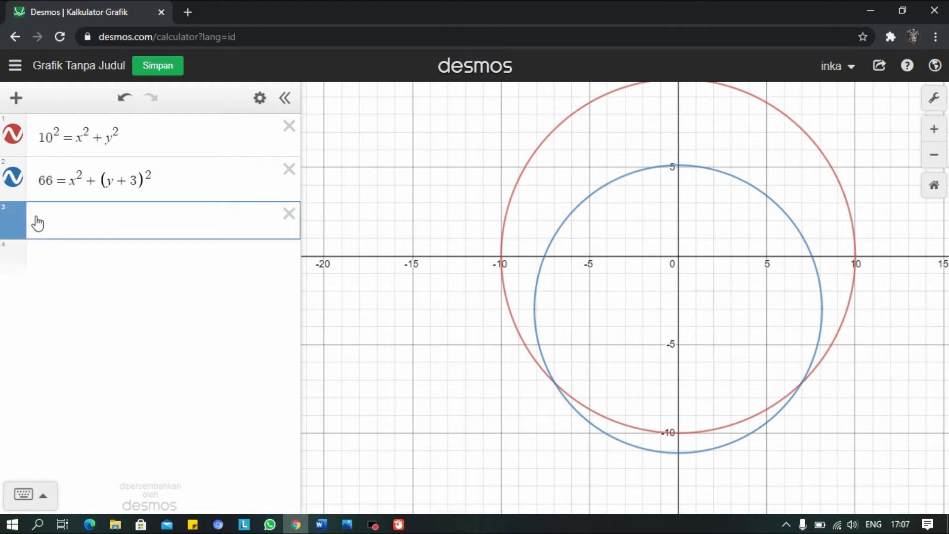
pyautogui.write('2=x')
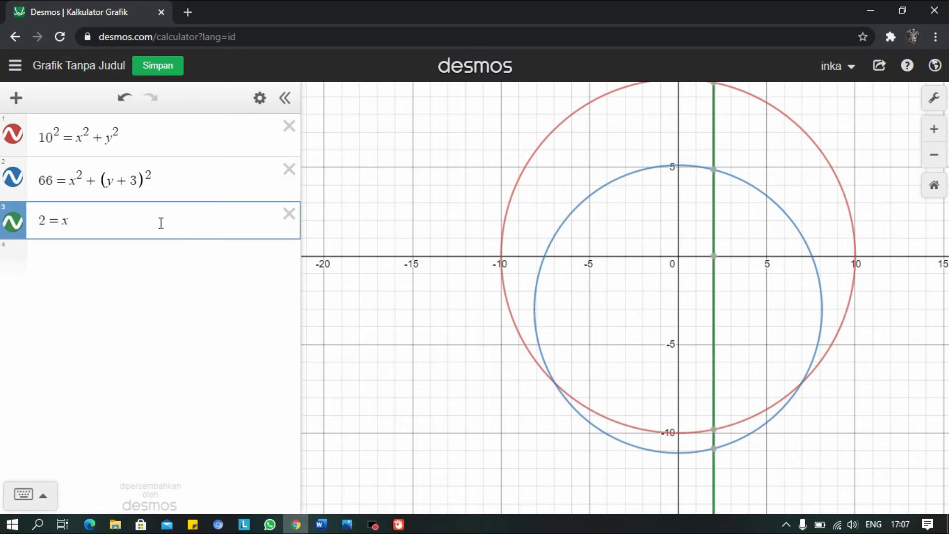
pyautogui.write('^2')
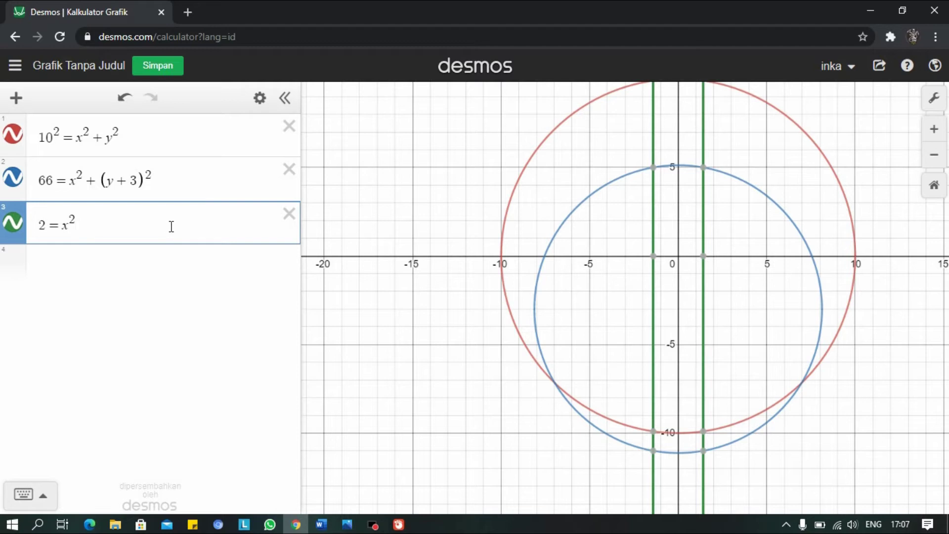
pyautogui.write('+y')
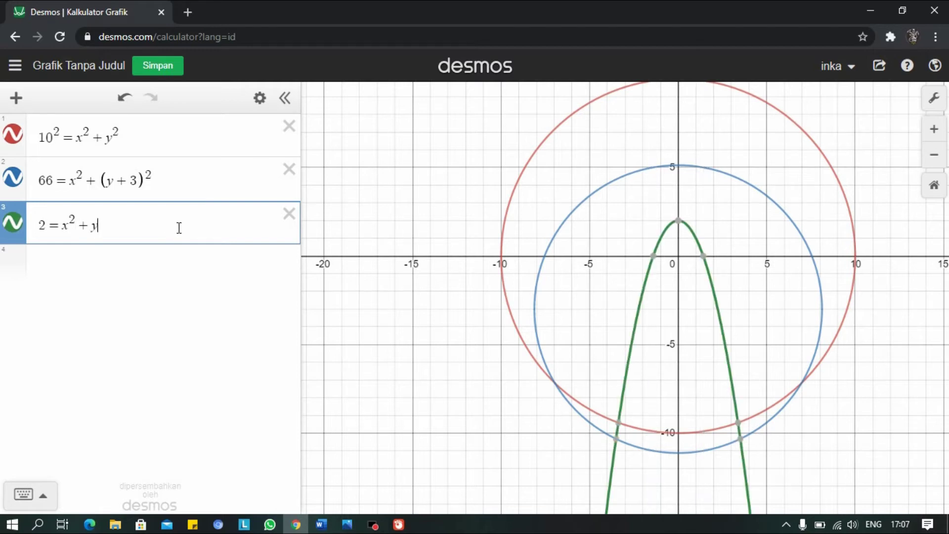
# Add a long run of empty expression rows below the third equation.
pyautogui.press('Return')
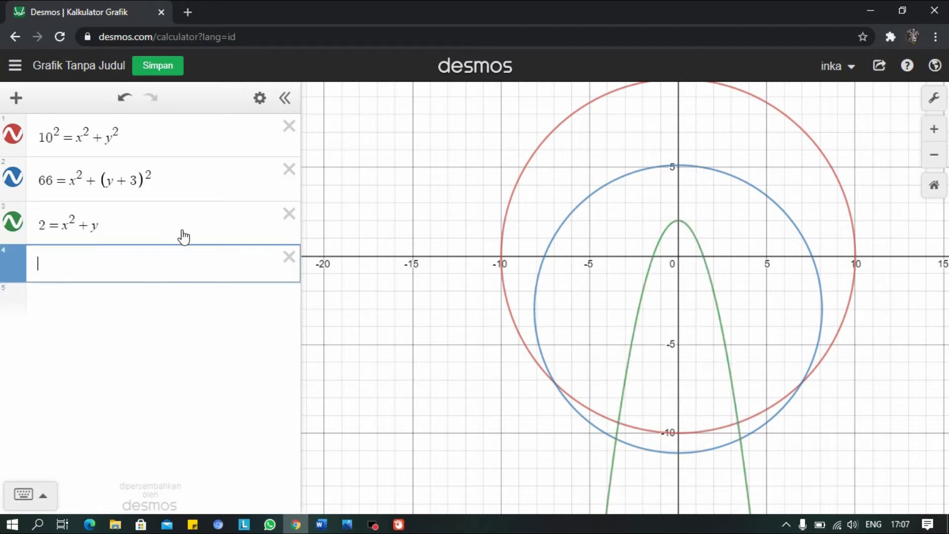
pyautogui.press('Return')
pyautogui.press('Return')
pyautogui.press('Return')
pyautogui.press('Return')
pyautogui.press('Return')
pyautogui.press('Return')
pyautogui.press('Return')
pyautogui.press('Return')
pyautogui.press('Return')
pyautogui.press('Return')
pyautogui.press('Return')
pyautogui.press('Return')
pyautogui.press('Return')
pyautogui.press('Return')
pyautogui.press('Return')
pyautogui.press('Return')
pyautogui.press('Return')
pyautogui.press('Return')
pyautogui.press('Return')
pyautogui.press('Return')
pyautogui.write('6')
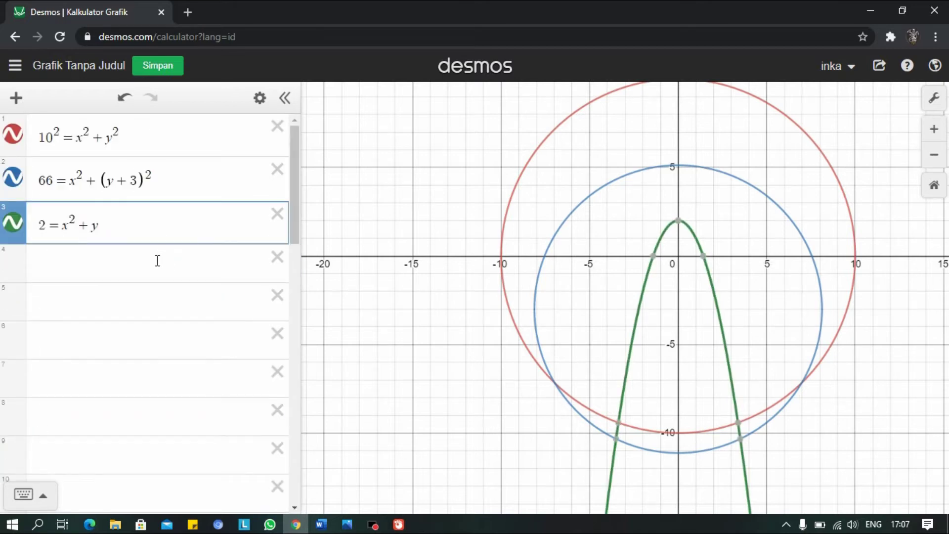
# Square the y term of the third equation and shift the circle right by 1, making it 2=(x-1)^2+y^2.
pyautogui.write('^2')
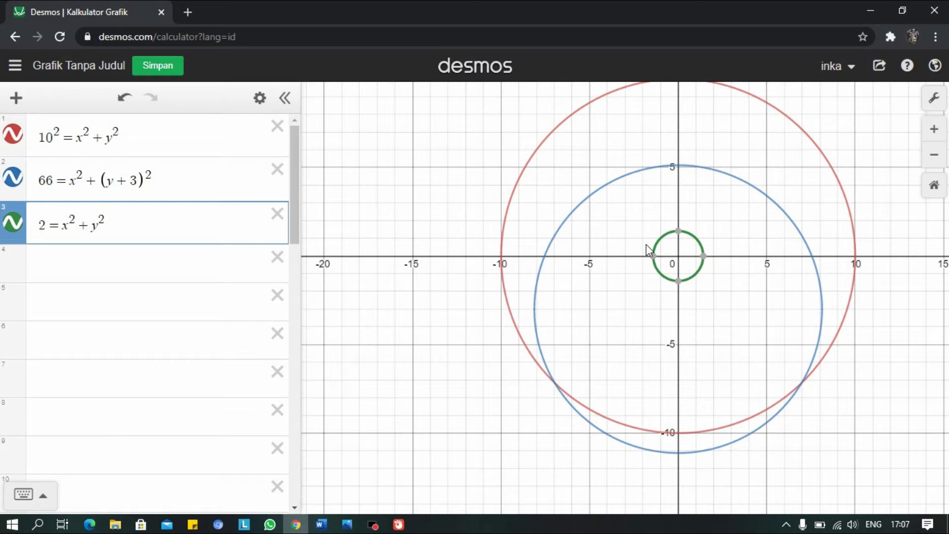
pyautogui.moveTo(652, 257)
pyautogui.click(68, 222)
pyautogui.click(50, 237)
pyautogui.click(70, 227)
pyautogui.click(70, 227)
pyautogui.click(71, 232)
pyautogui.click(65, 233)
pyautogui.write('-')
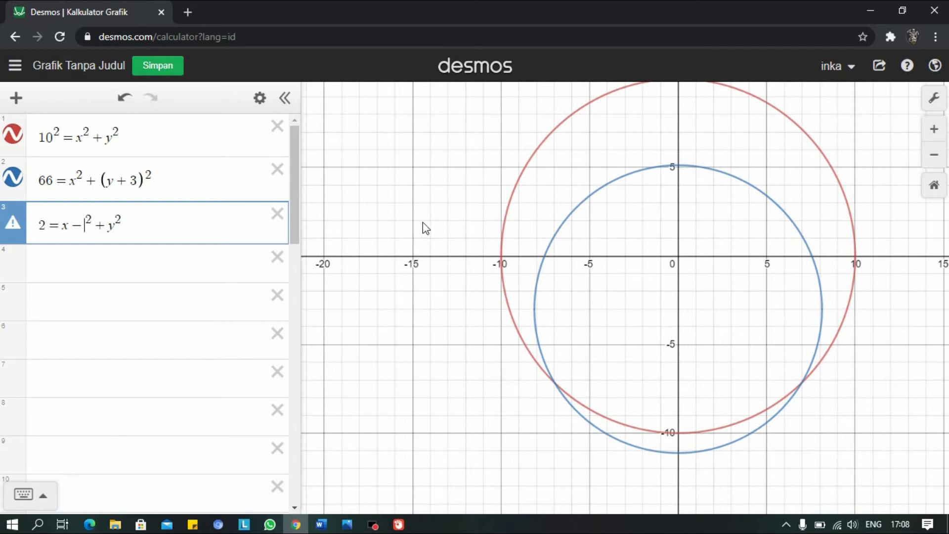
pyautogui.write('1')
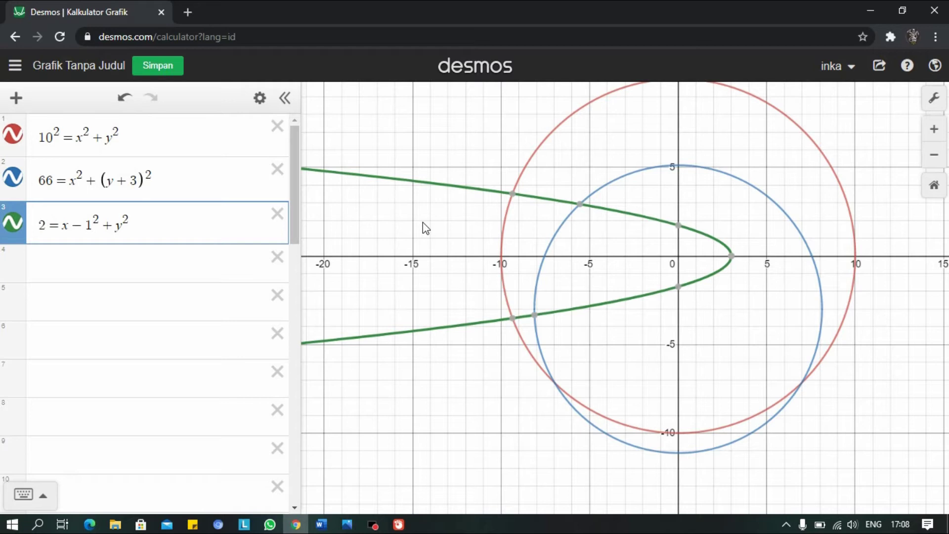
pyautogui.write(')')
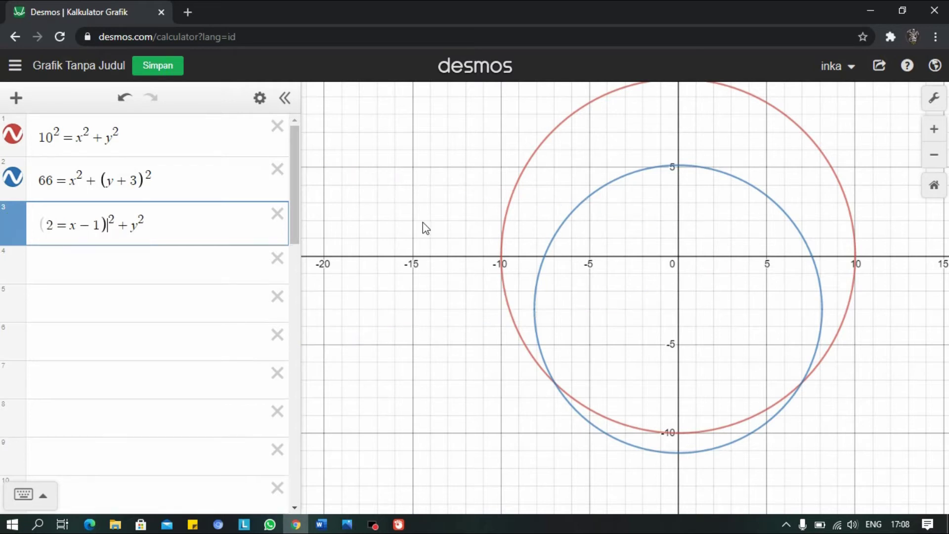
pyautogui.write('(')
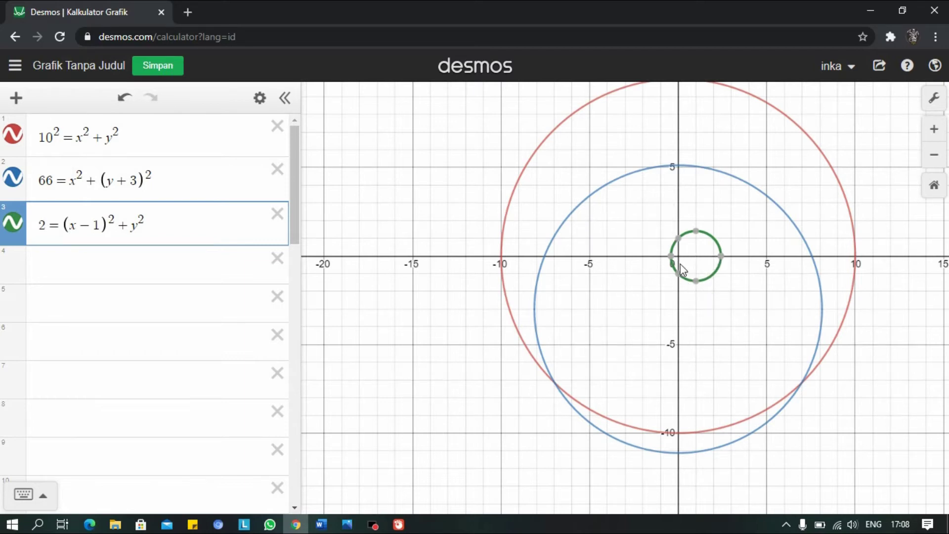
# Set the third circle's rightward shift to 1.5 so its equation reads 2=(x-1.5)^2+y^2.
pyautogui.moveTo(680, 247)
pyautogui.click(100, 228)
pyautogui.write('.5')
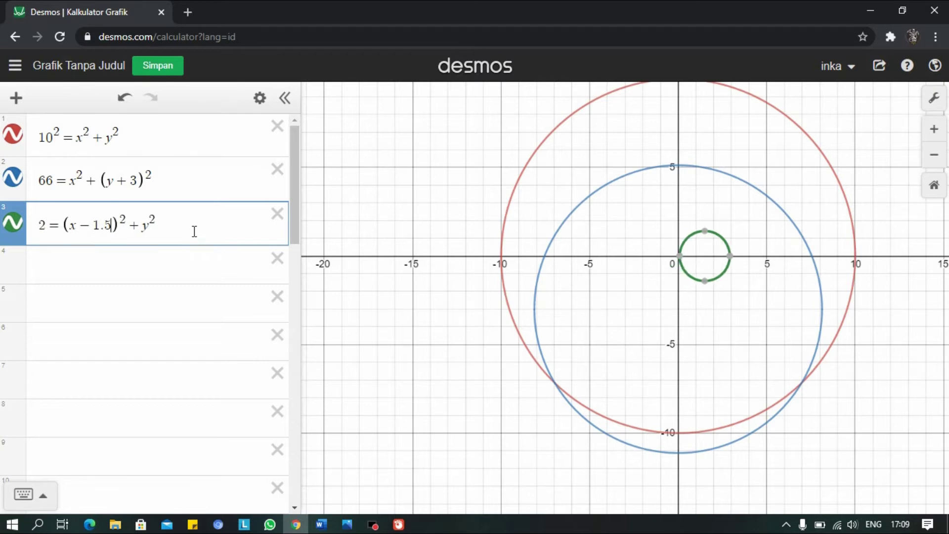
# Shift the third circle up by 3 by changing its y term to (y-3)^2.
pyautogui.click(163, 228)
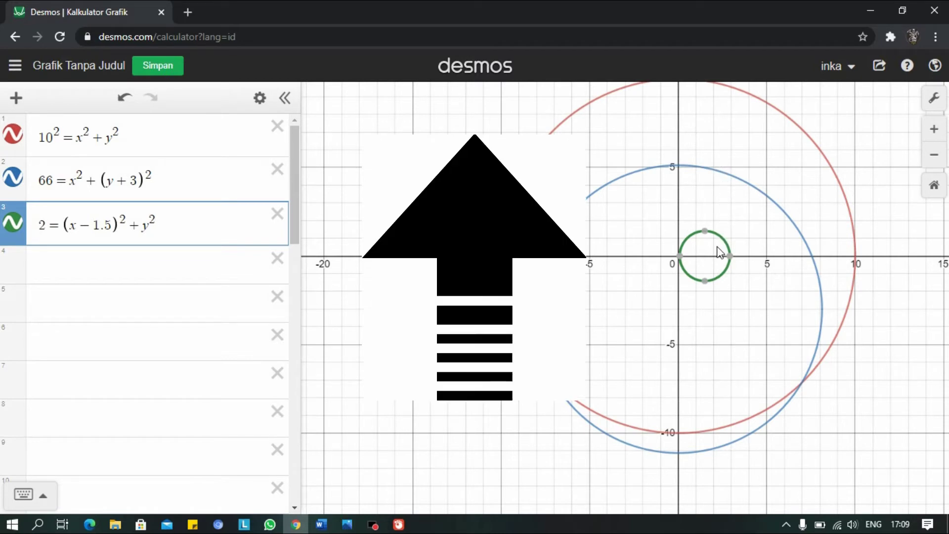
pyautogui.click(148, 228)
pyautogui.click(147, 229)
pyautogui.click(152, 232)
pyautogui.click(147, 231)
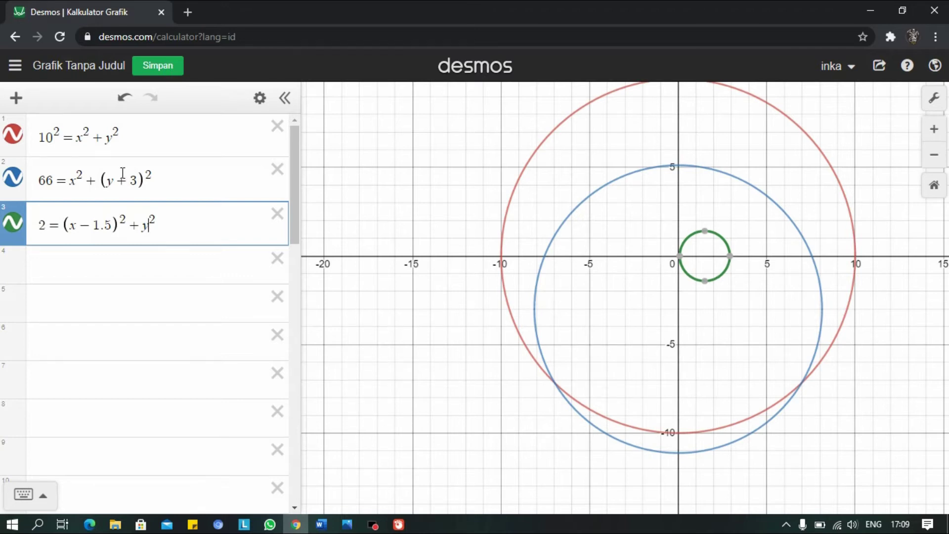
pyautogui.write('- ')
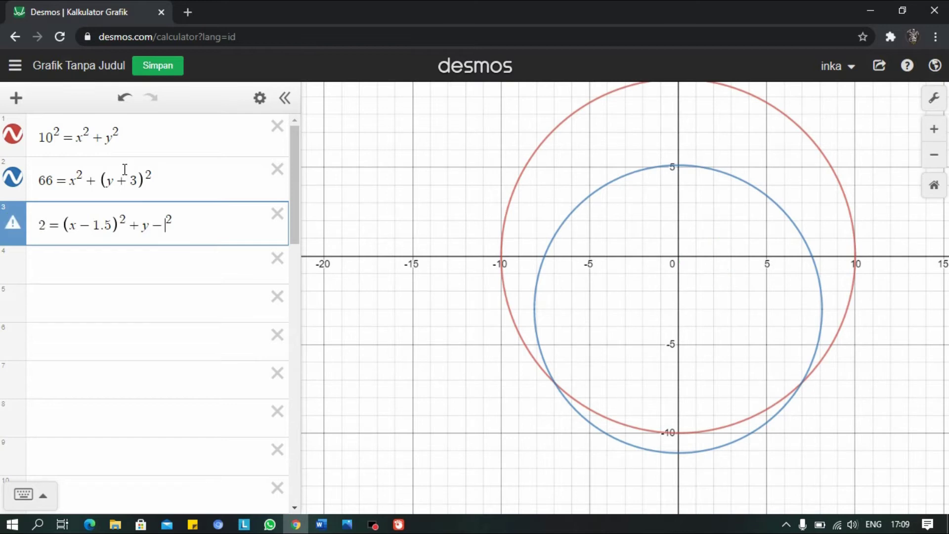
pyautogui.write('3')
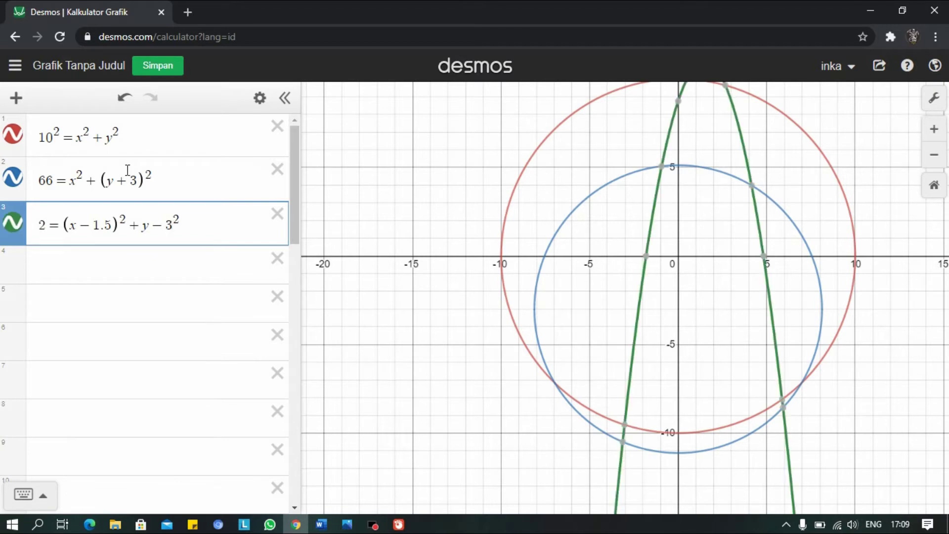
pyautogui.write(')')
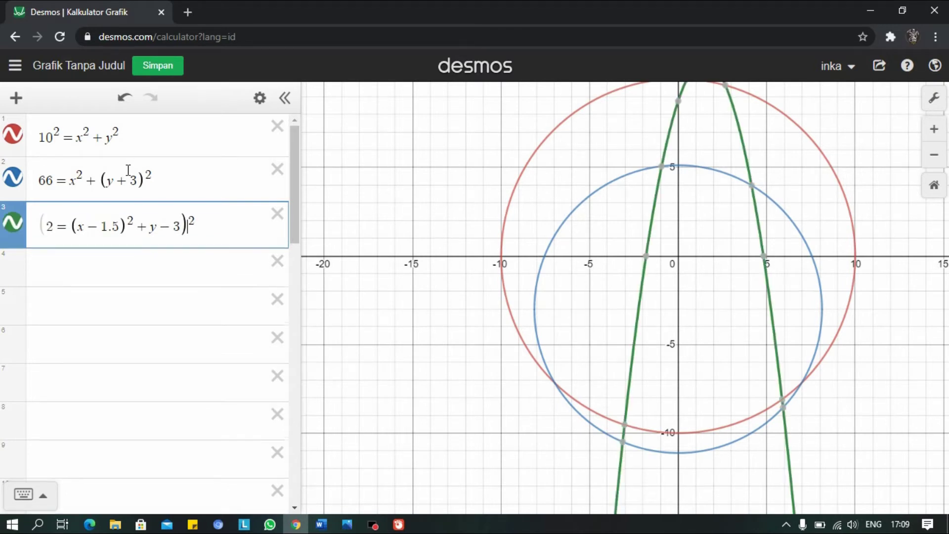
pyautogui.press('Left')
pyautogui.press('Left')
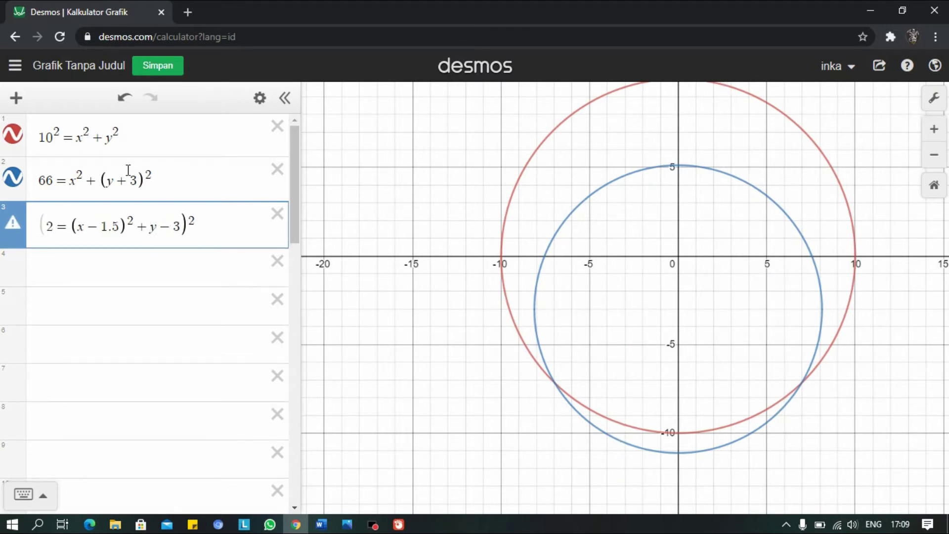
pyautogui.press('Left')
pyautogui.press('Left')
pyautogui.write('(')
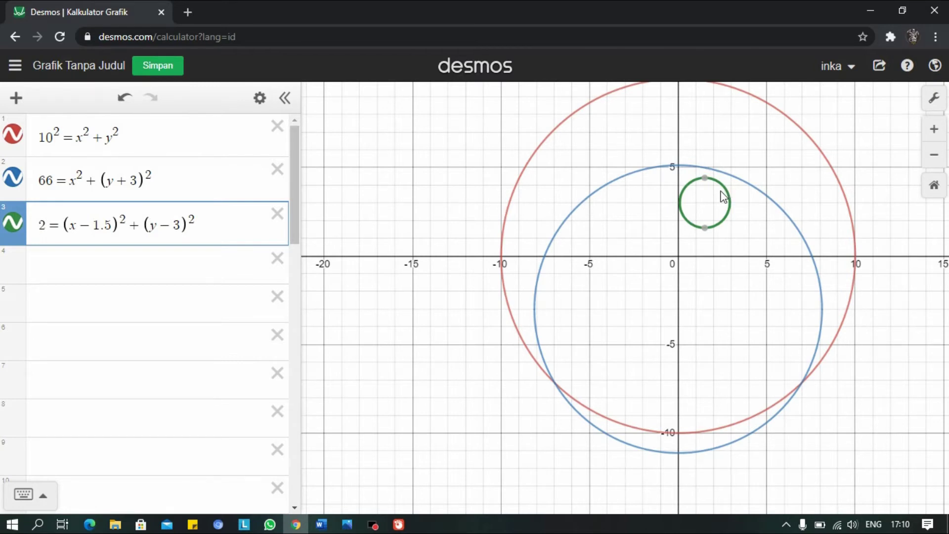
# Stretch the third circle into a tall ellipse by giving y a coefficient of 0.6, making the term (0.6y-3)^2.
pyautogui.write('2')
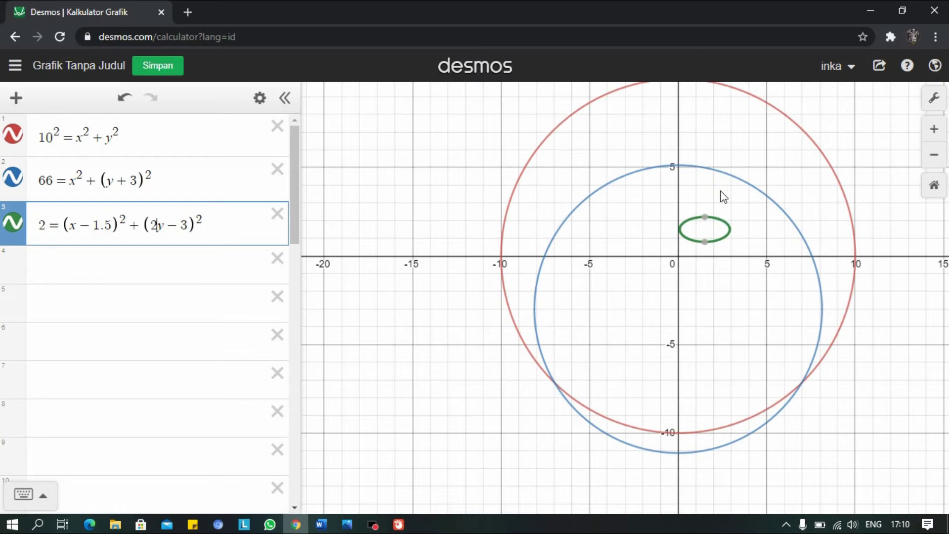
pyautogui.press('BackSpace')
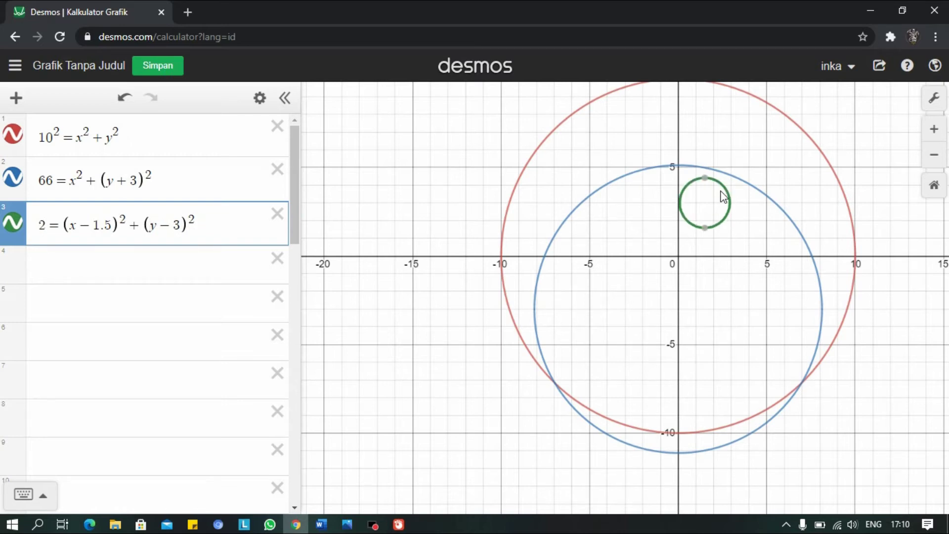
pyautogui.write('0.6')
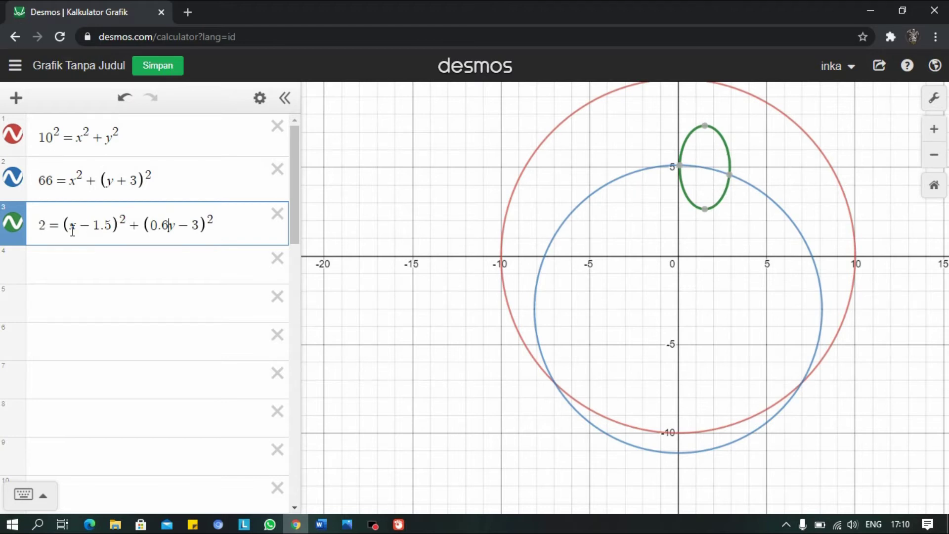
# Duplicate the ellipse equation into the fourth row and mirror it as 2=(x+1.5)^2+(0.6y-3)^2.
pyautogui.moveTo(41, 230); pyautogui.dragTo(232, 231)
pyautogui.hotkey('ctrl', 'c')
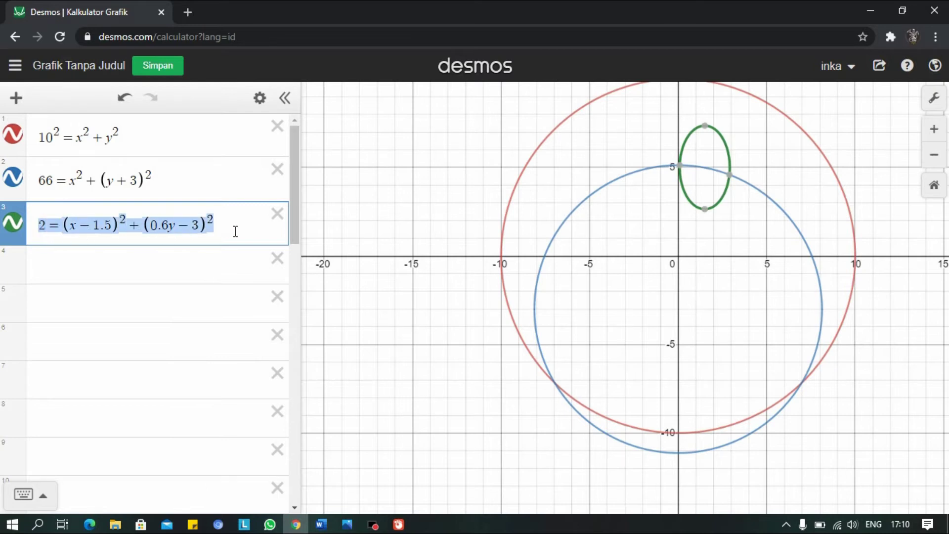
pyautogui.click(138, 266)
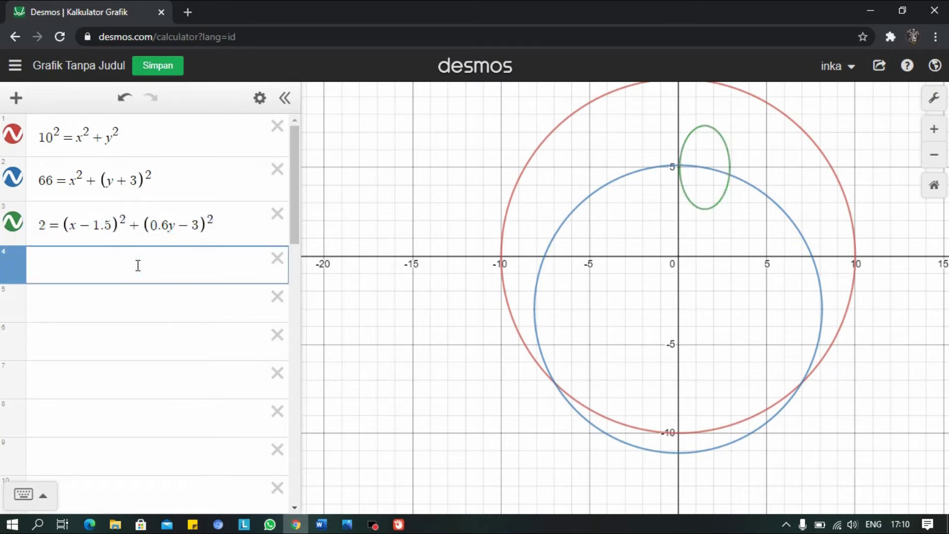
pyautogui.hotkey('ctrl', 'v')
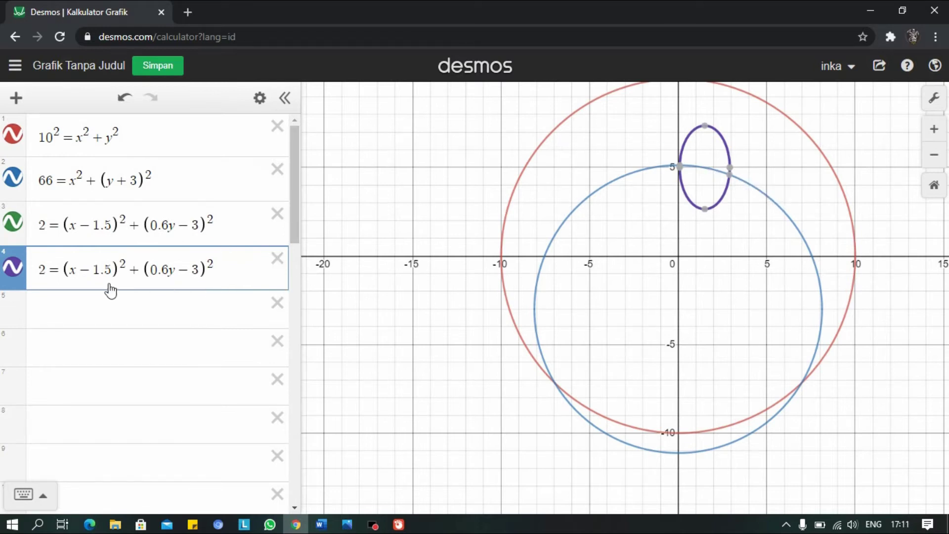
pyautogui.click(93, 275)
pyautogui.press('BackSpace')
pyautogui.write('+')
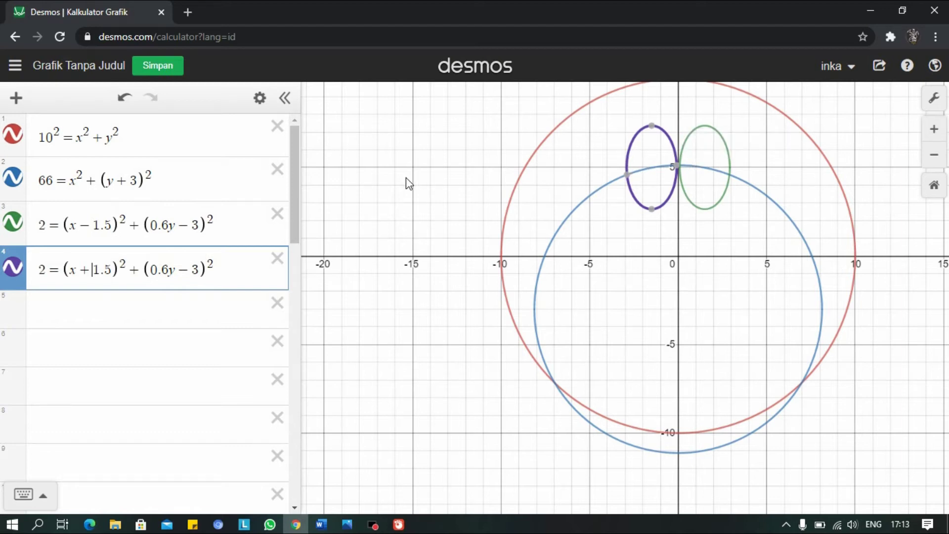
# Enter the circle 1.5=x^2+y^2 as the fifth expression.
pyautogui.click(449, 176)
pyautogui.scroll(1, 833, 208)
pyautogui.scroll(-2, 841, 200)
pyautogui.scroll(-1, 864, 129)
pyautogui.scroll(2, 864, 128)
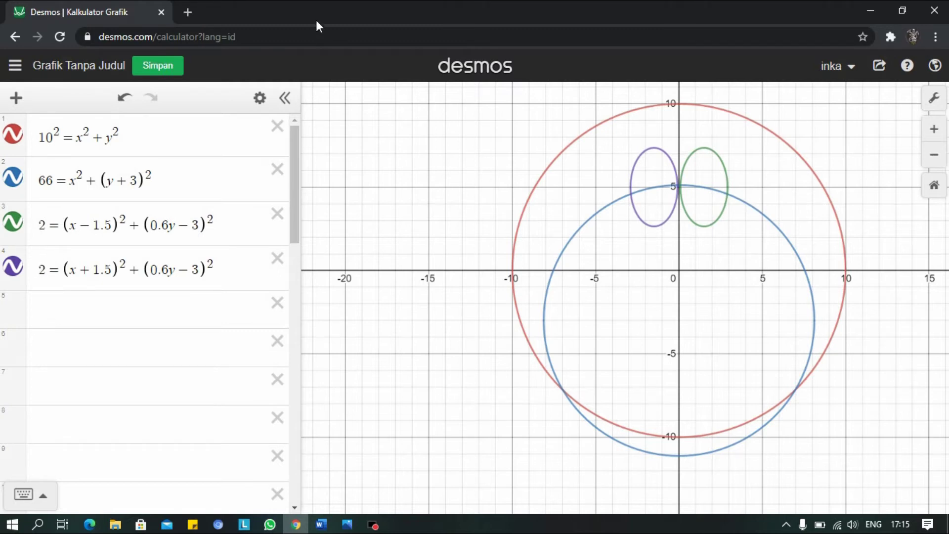
pyautogui.click(35, 307)
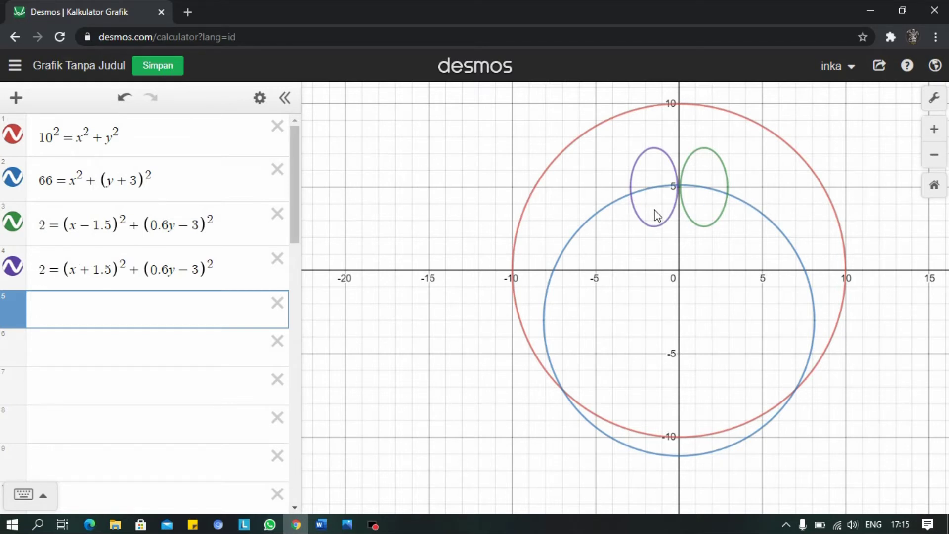
pyautogui.write('1.5 = X')
pyautogui.press('BackSpace')
pyautogui.write('x')
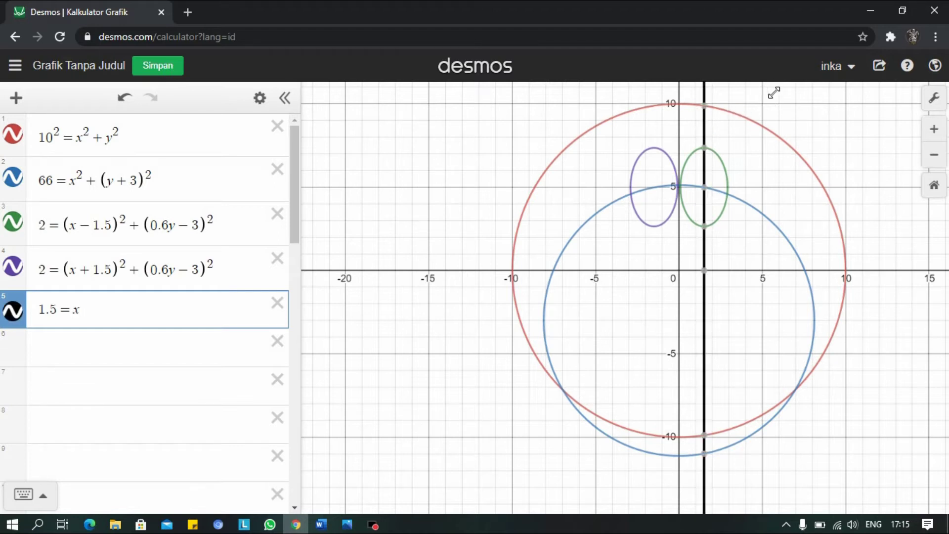
pyautogui.write('^2')
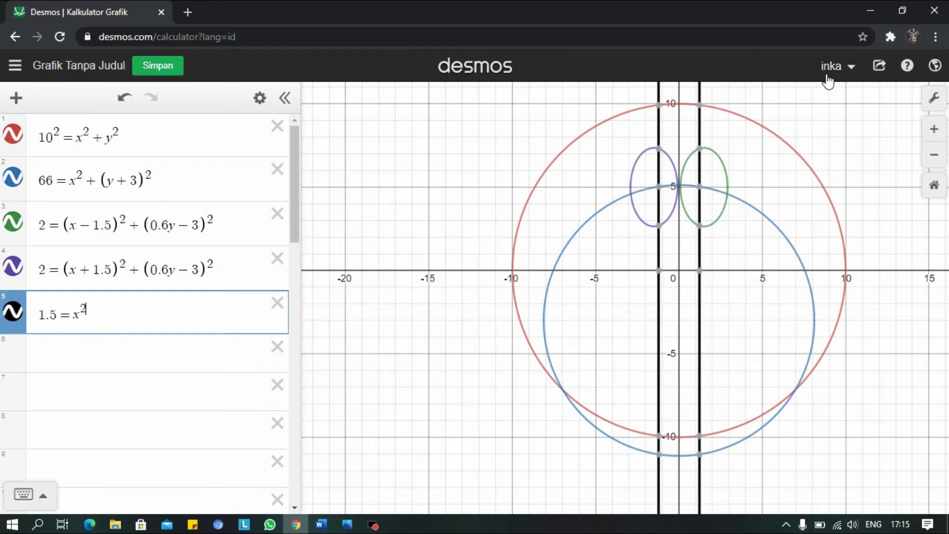
pyautogui.press('Right')
pyautogui.write('+y')
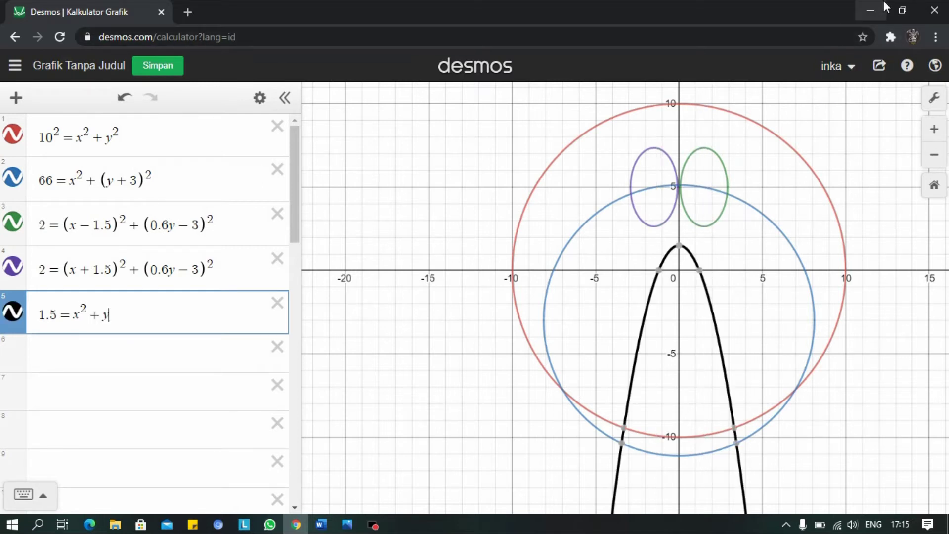
pyautogui.write('^2')
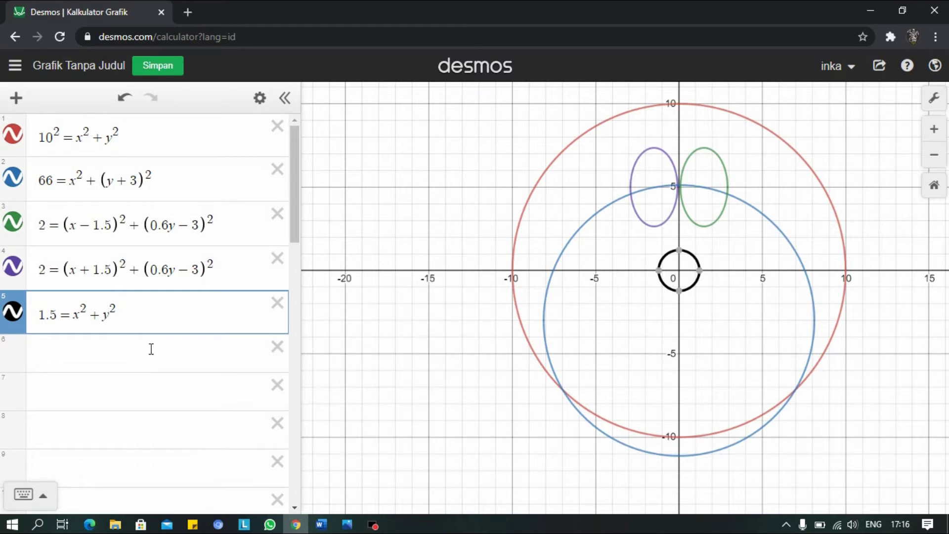
# Shift the fifth circle up by 2 by changing its equation to 1.5=x^2+(y-2)^2.
pyautogui.write('-2')
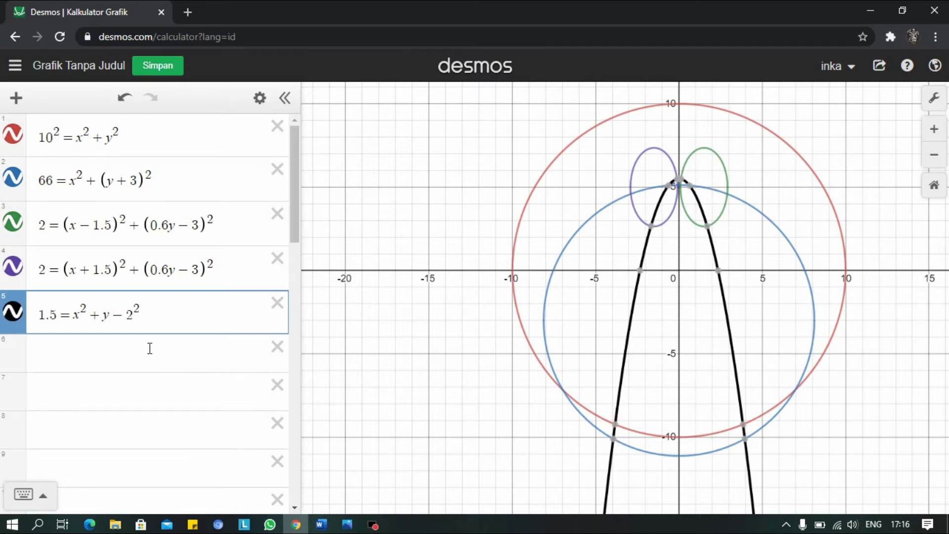
pyautogui.write(')')
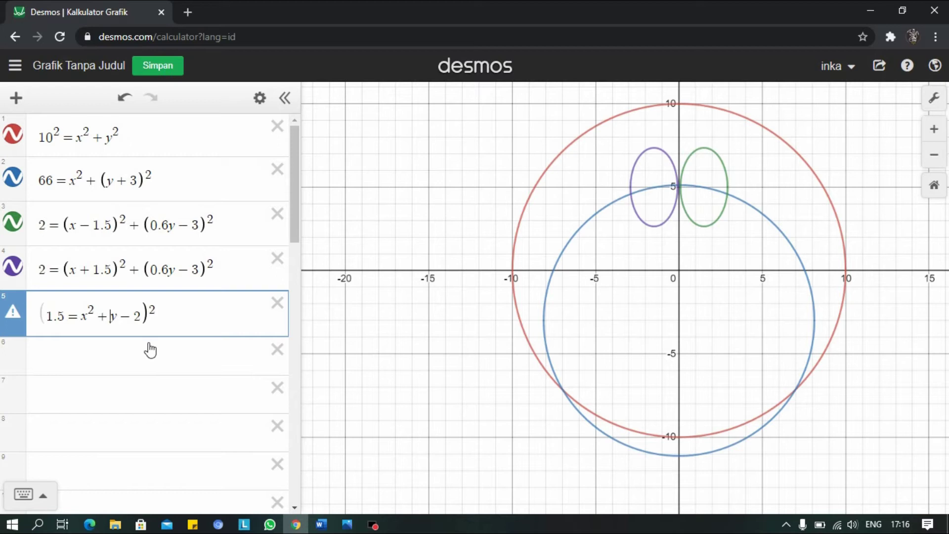
pyautogui.press('Left')
pyautogui.press('Left')
pyautogui.write('(')
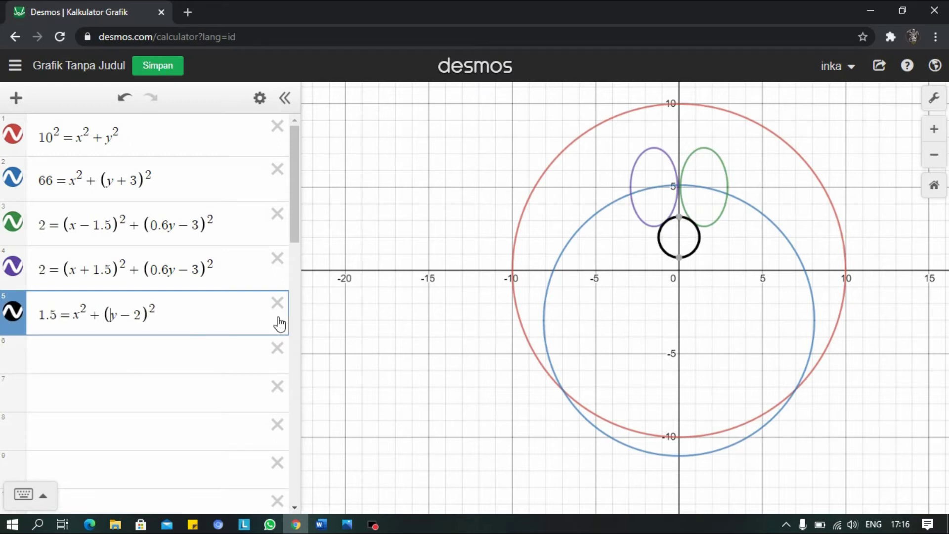
pyautogui.click(160, 314)
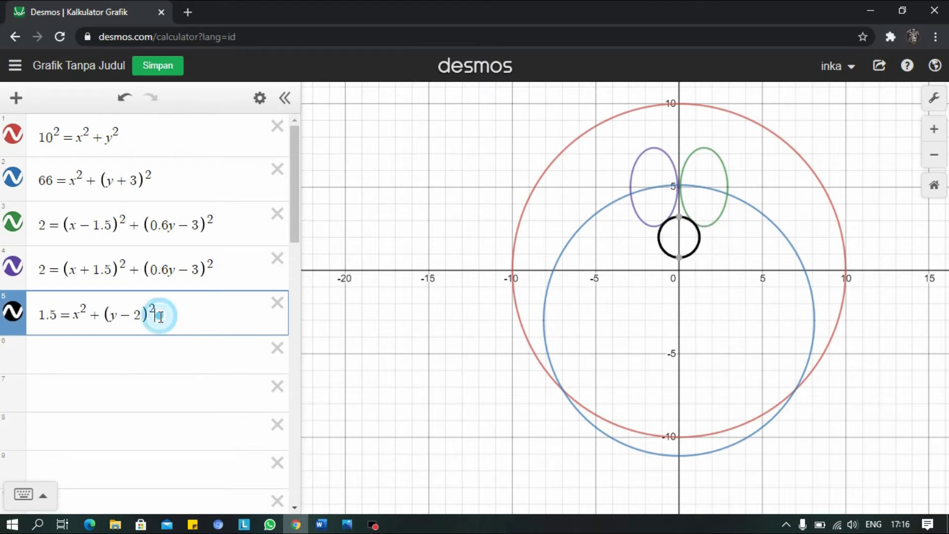
pyautogui.click(374, 526)
pyautogui.click(683, 243)
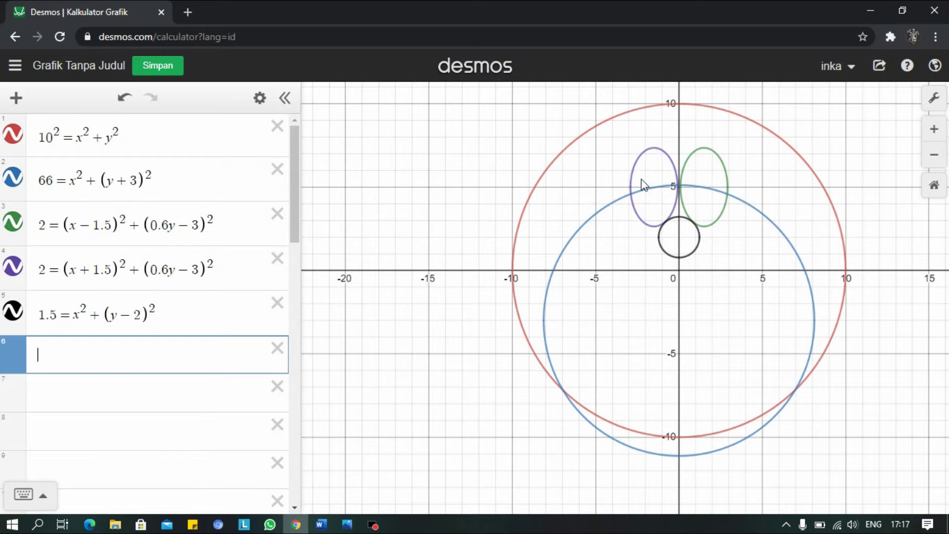
# Copy the left eye's ellipse equation into the sixth row and shrink it into a pupil, 0.2=(x+1.5)^2+(0.6y-3)^2.
pyautogui.click(641, 153)
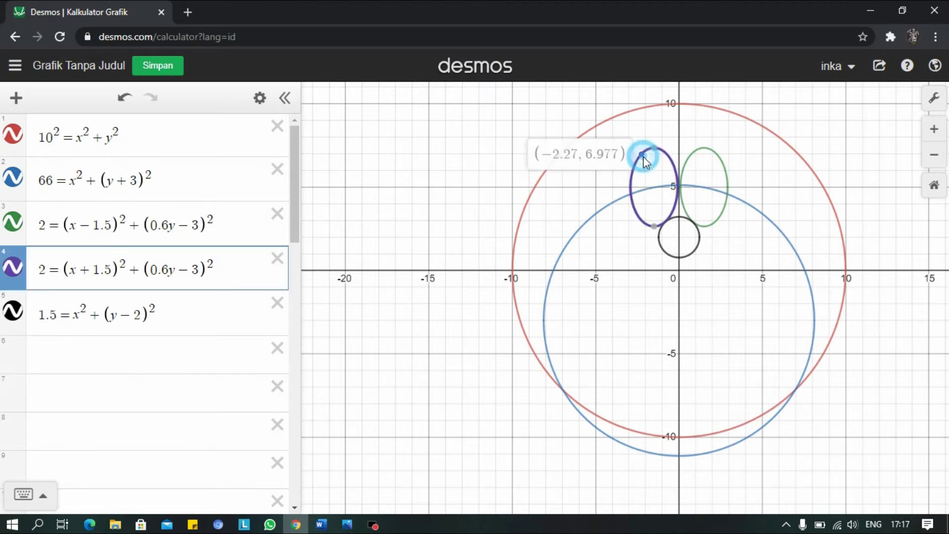
pyautogui.click(705, 152)
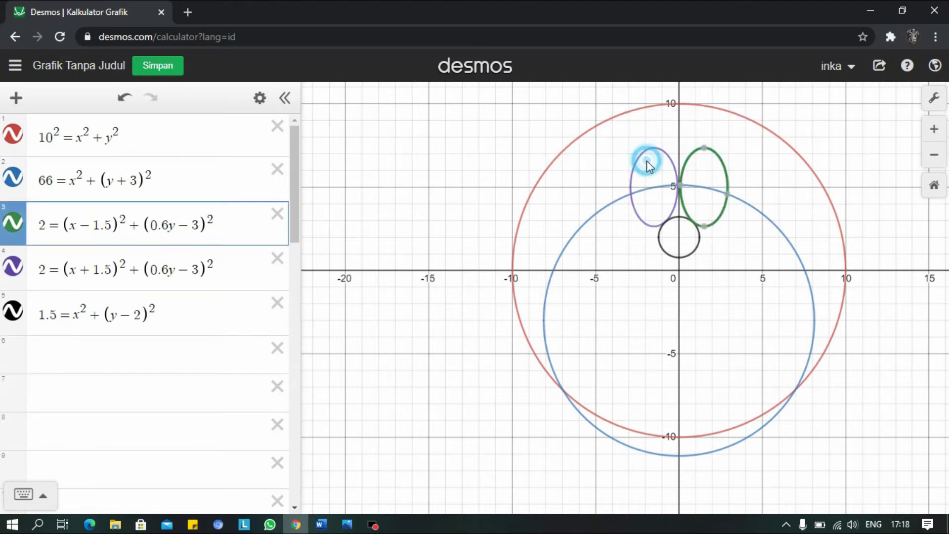
pyautogui.click(646, 161)
pyautogui.click(630, 170)
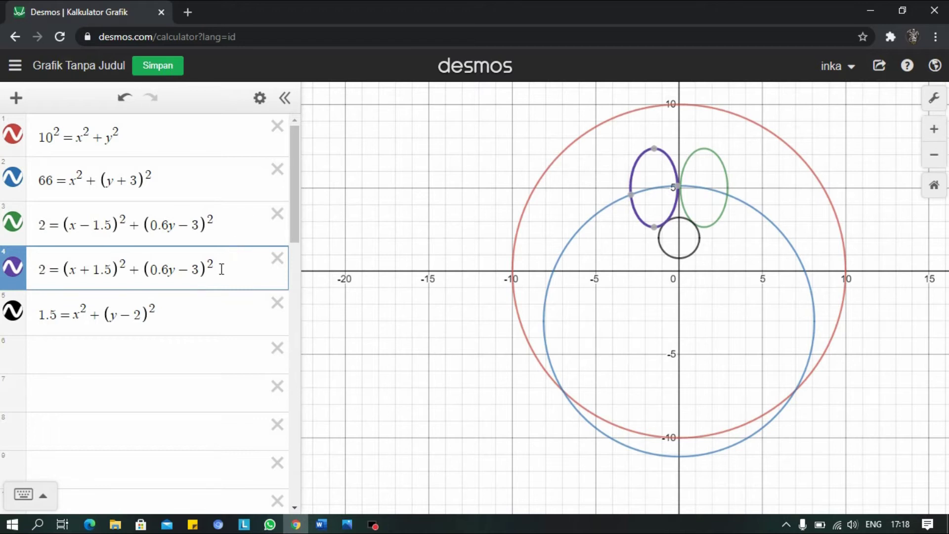
pyautogui.moveTo(220, 271); pyautogui.dragTo(32, 271)
pyautogui.hotkey('ctrl', 'c')
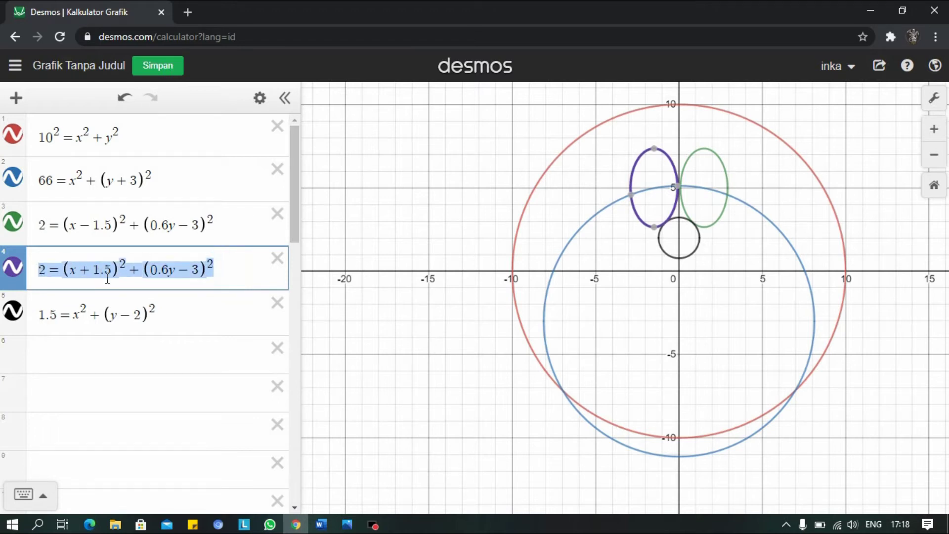
pyautogui.click(82, 354)
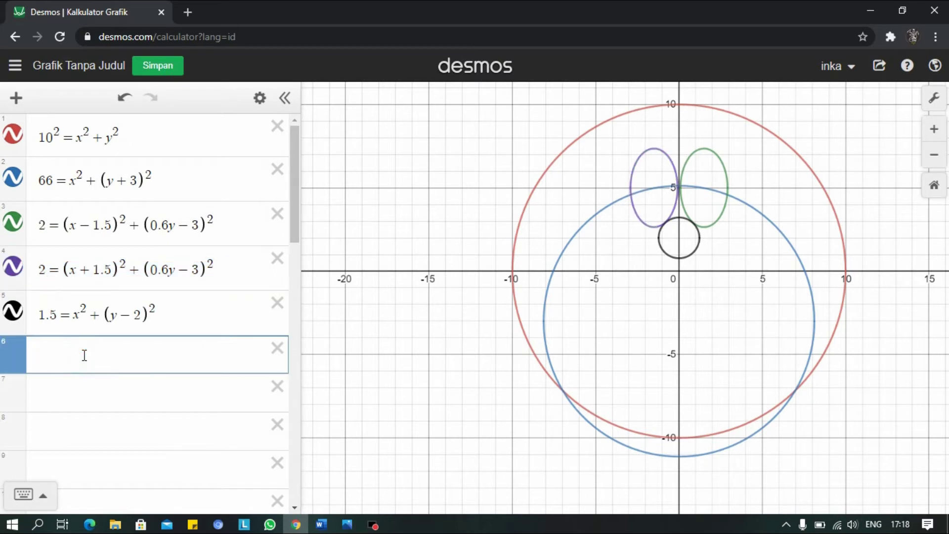
pyautogui.hotkey('ctrl', 'v')
pyautogui.click(48, 361)
pyautogui.press('BackSpace')
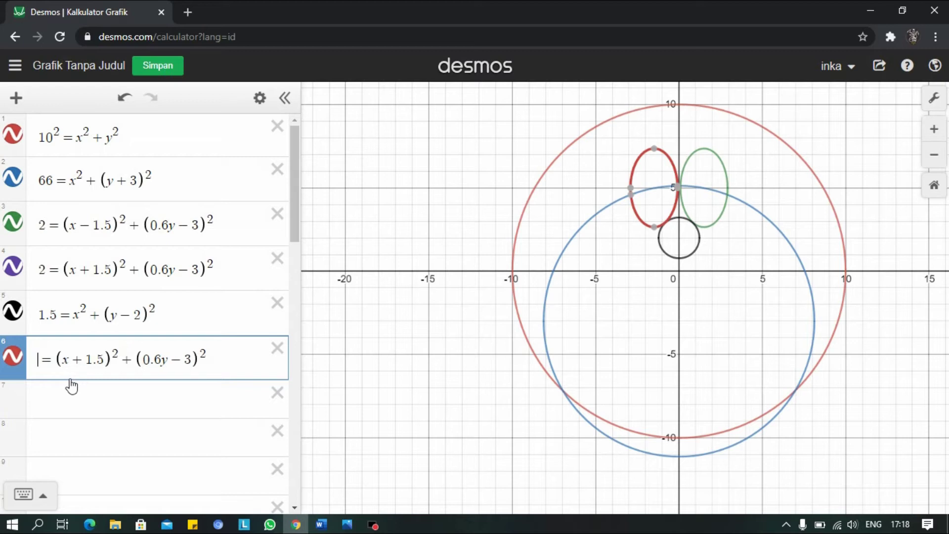
pyautogui.write('0.2')
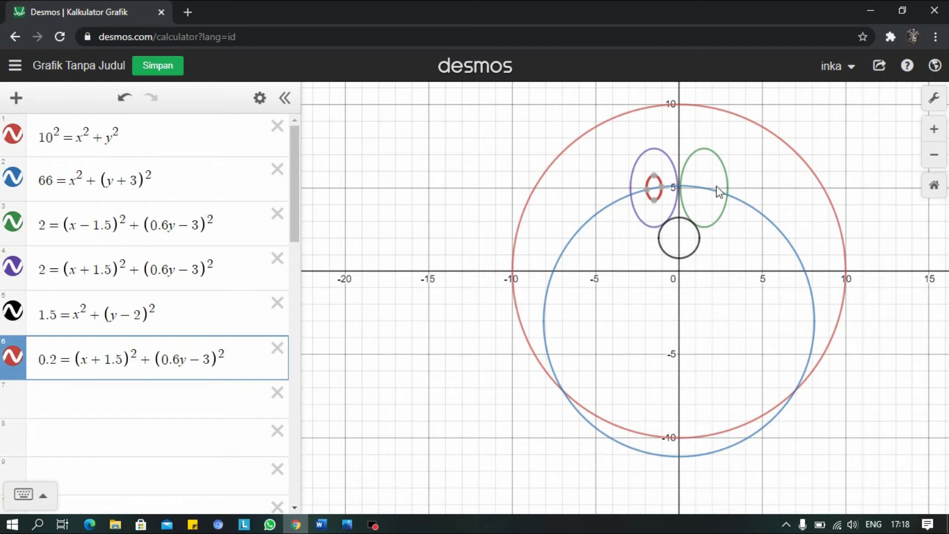
# Copy the right eye's ellipse equation into the seventh row and change it to 0.2=(x-1.5)^2+(0.6y-3)^2.
pyautogui.click(725, 173)
pyautogui.click(214, 226)
pyautogui.hotkey('ctrl', 'a')
pyautogui.hotkey('ctrl', 'c')
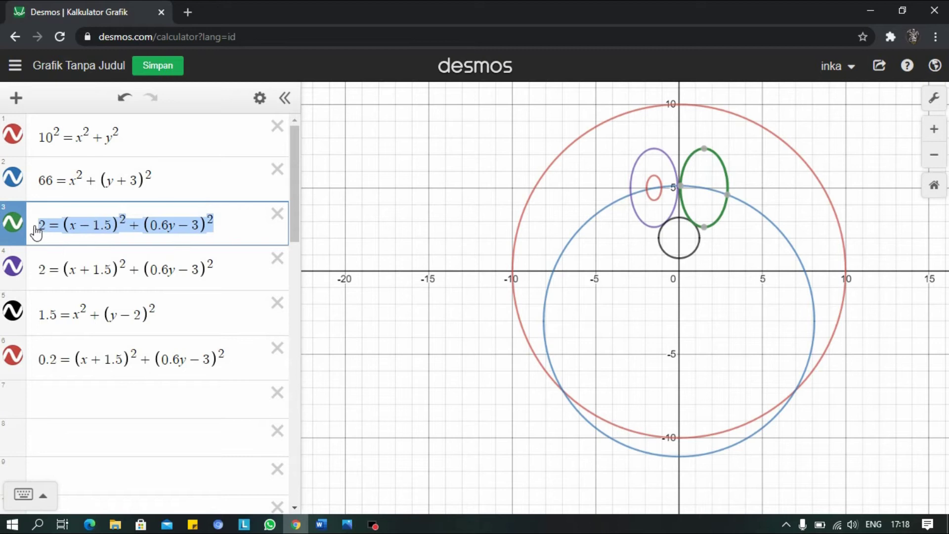
pyautogui.click(65, 392)
pyautogui.hotkey('ctrl', 'v')
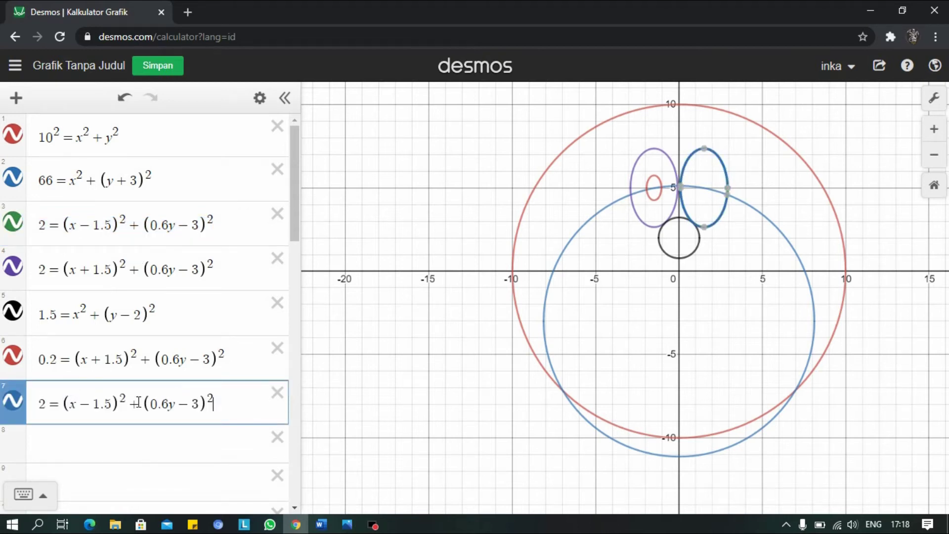
pyautogui.click(54, 403)
pyautogui.press('BackSpace')
pyautogui.write('0.2')
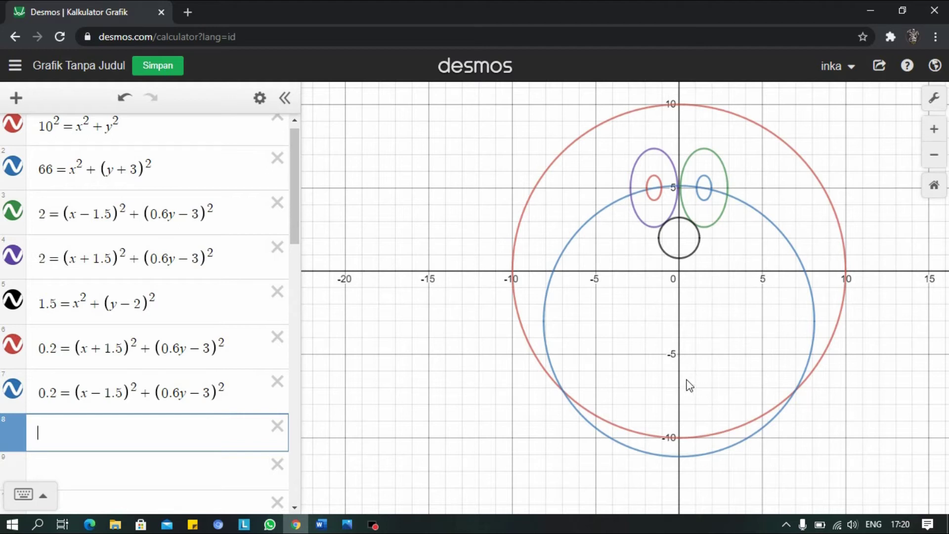
# Enter the circle 12=x^2+y^2 as the eighth expression.
pyautogui.moveTo(556, 415)
pyautogui.mouseDown()
pyautogui.moveTo(616, 442)
pyautogui.moveTo(558, 401)
pyautogui.mouseUp()
pyautogui.click(616, 424)
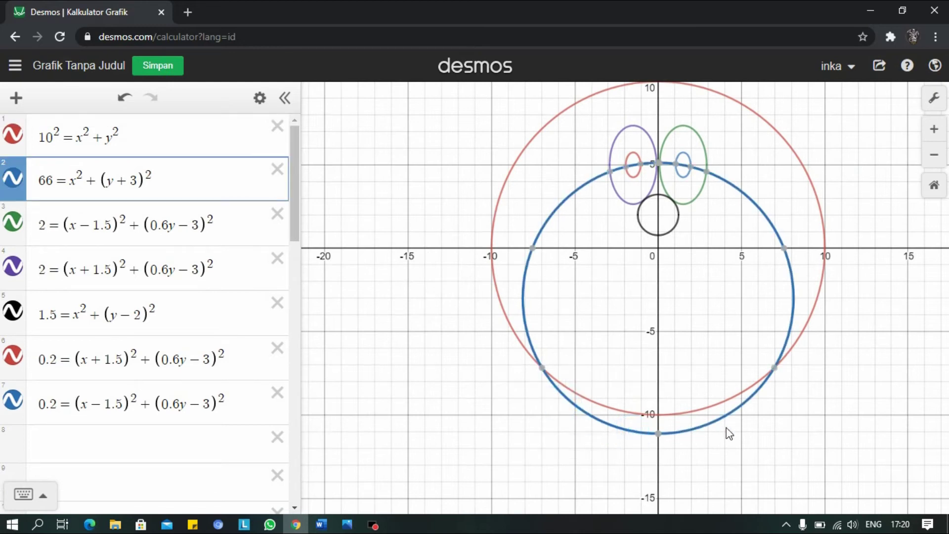
pyautogui.click(736, 398)
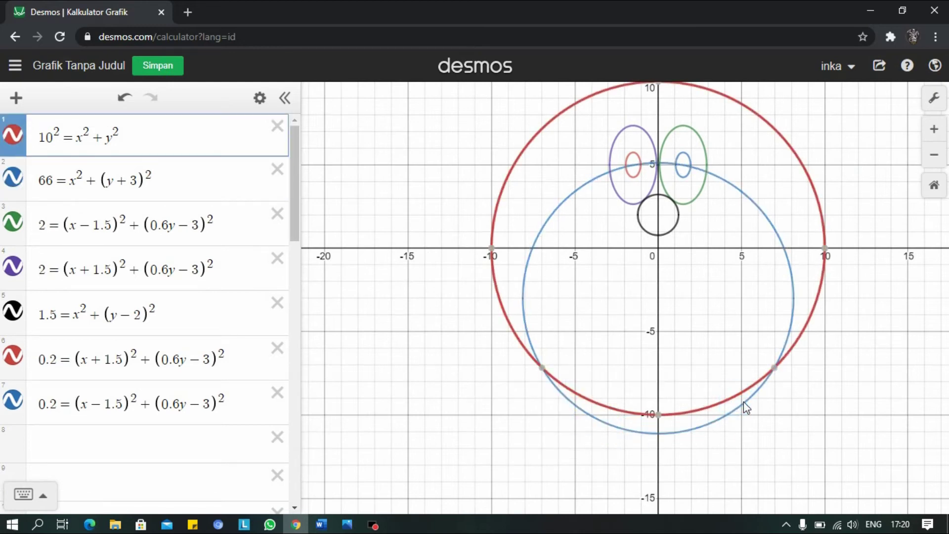
pyautogui.click(707, 424)
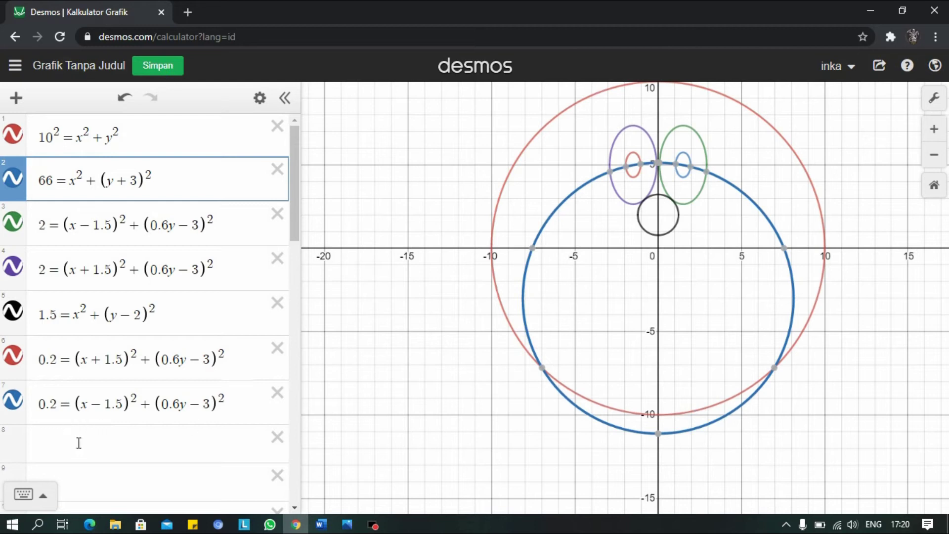
pyautogui.click(91, 404)
pyautogui.click(52, 441)
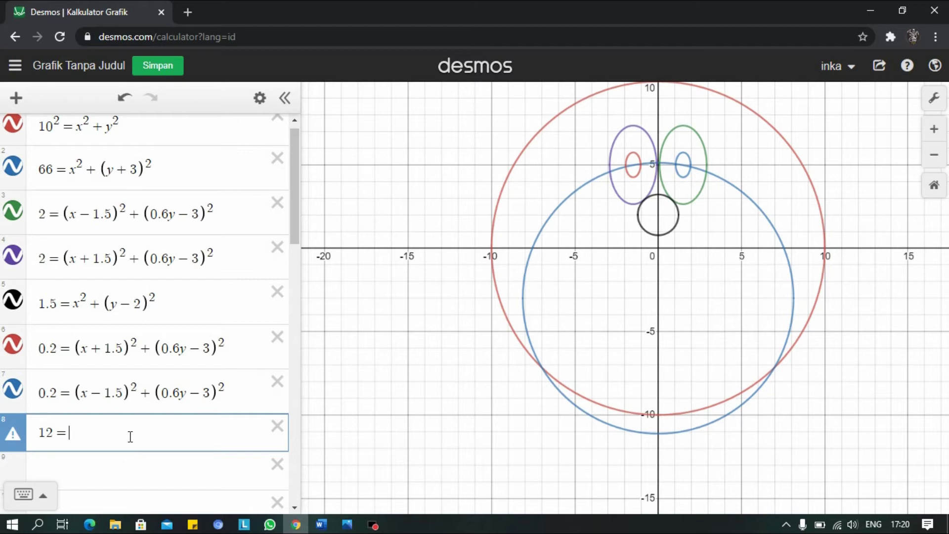
pyautogui.write('x^2')
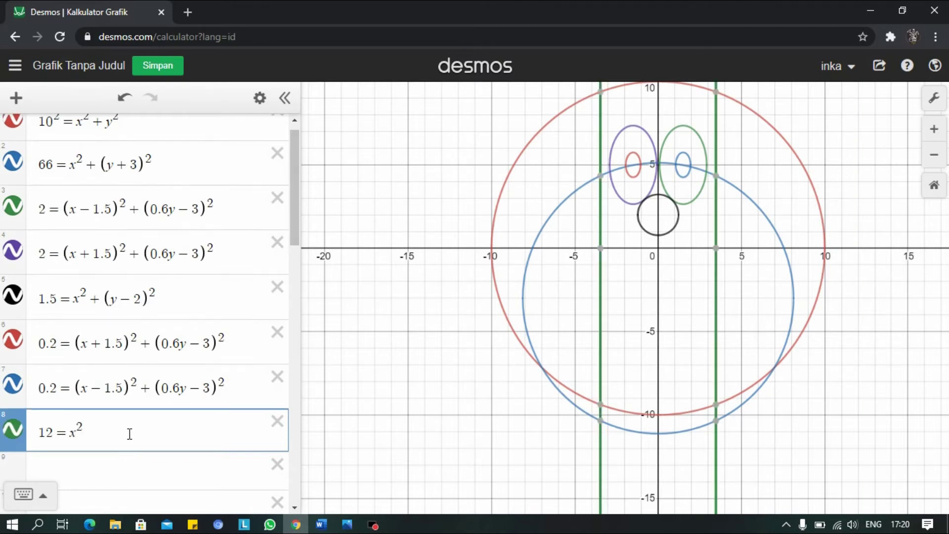
pyautogui.press('Right')
pyautogui.write('+y')
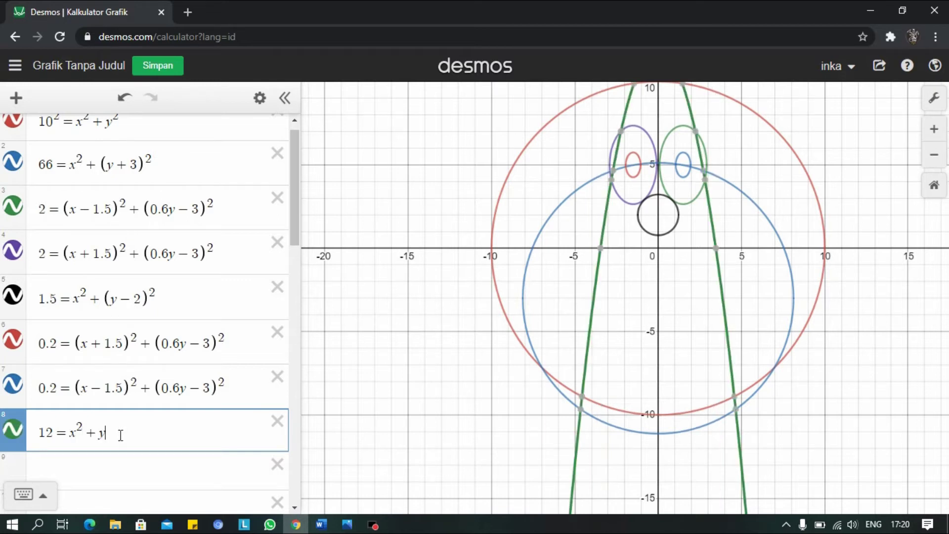
pyautogui.write('^2')
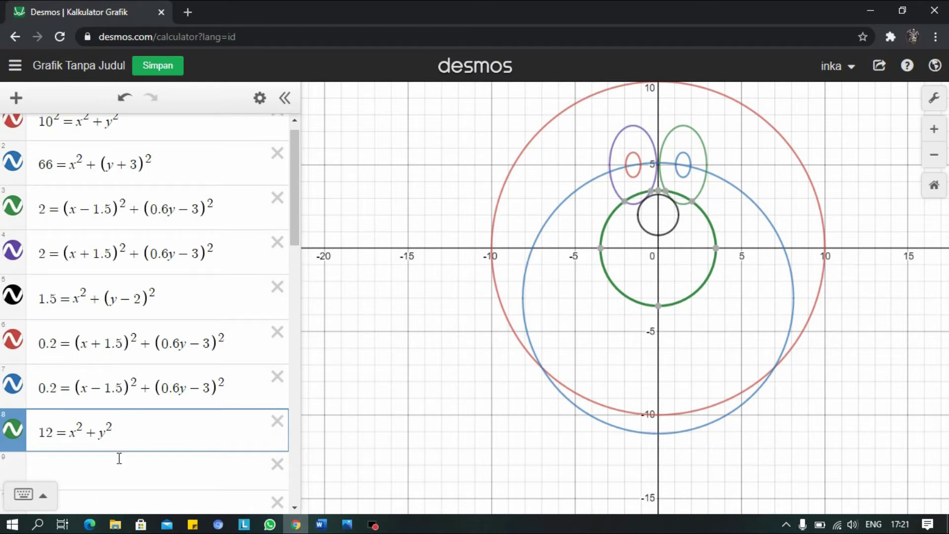
# Shift the eighth circle down by 9 by changing its y term to (y+9)^2.
pyautogui.click(105, 433)
pyautogui.write('+ ')
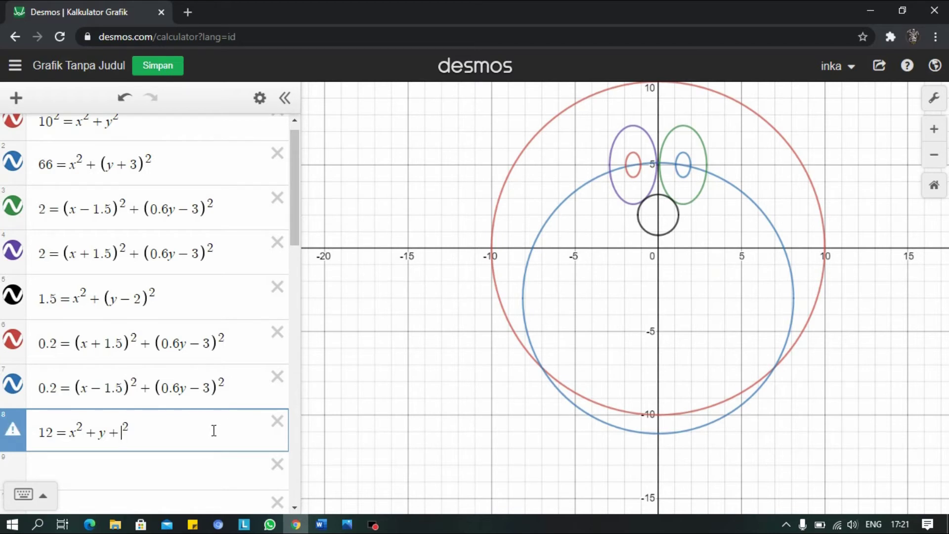
pyautogui.write('9')
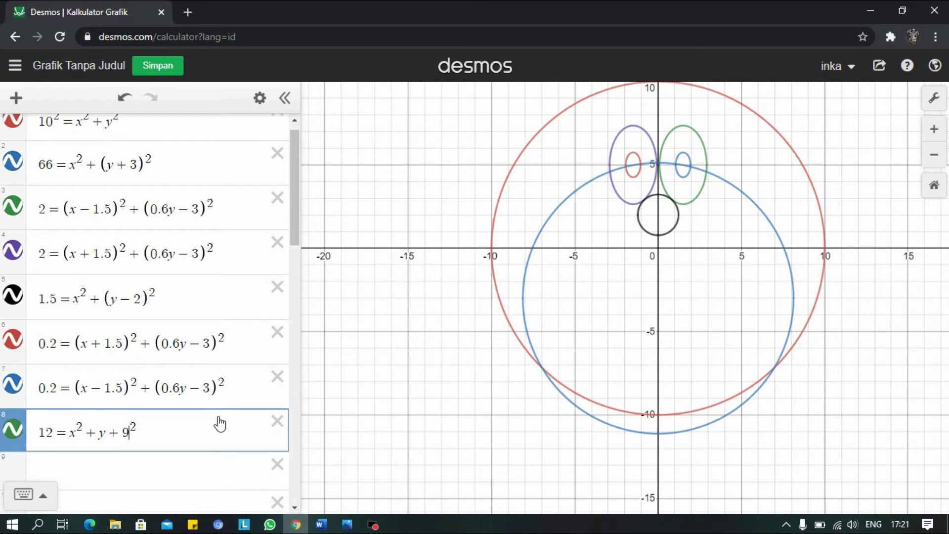
pyautogui.write(')')
pyautogui.press('Left')
pyautogui.press('Left')
pyautogui.press('Left')
pyautogui.press('Left')
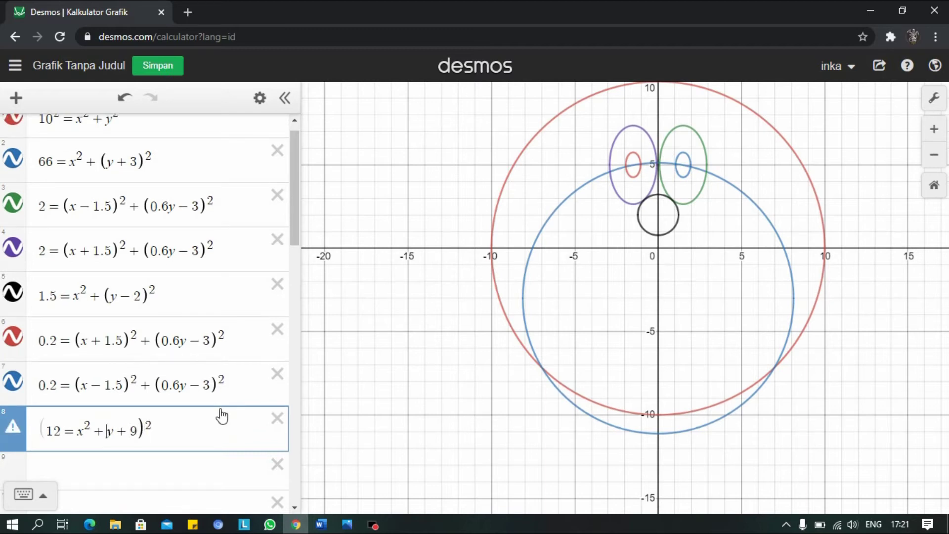
pyautogui.scroll(-1, 232, 414)
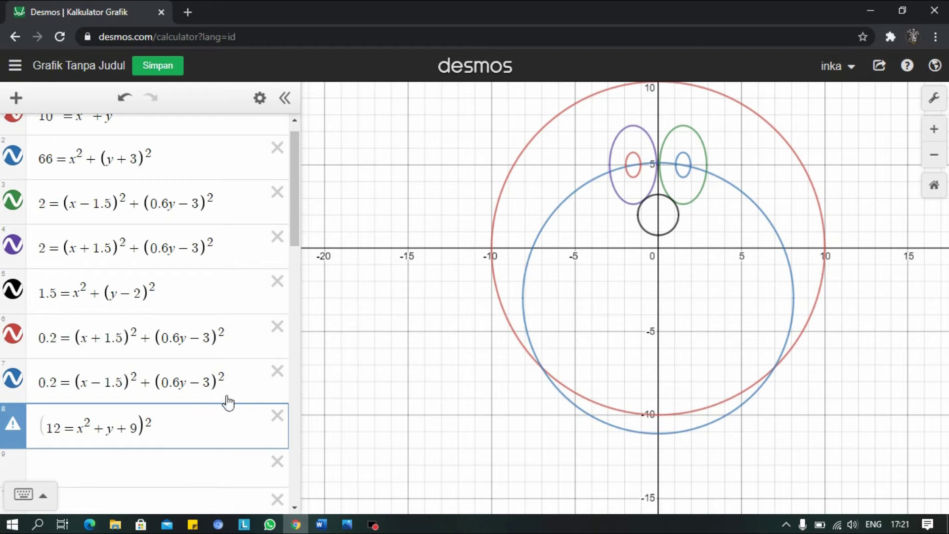
pyautogui.write('(')
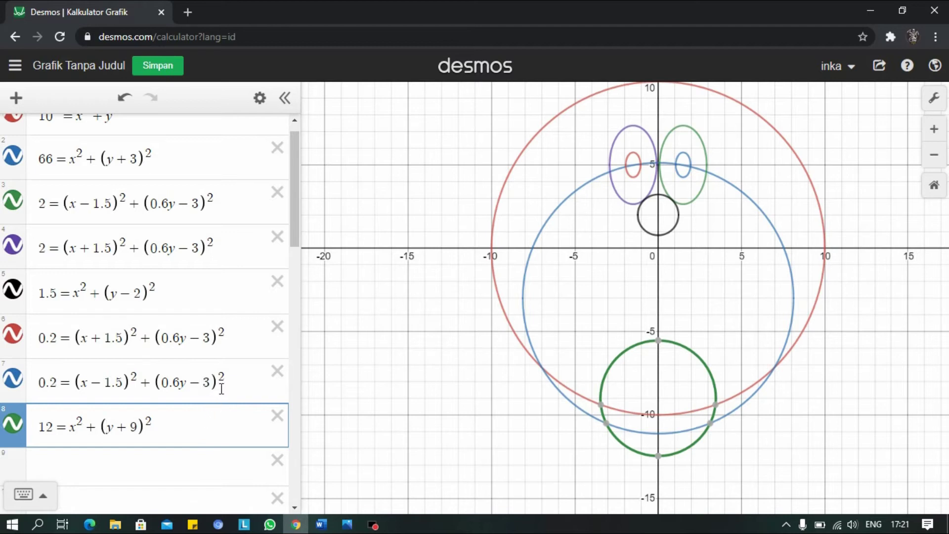
# Flatten and widen the eighth curve by giving (y+9)^2 a coefficient of 3 and x^2 a coefficient of 0.5.
pyautogui.write('3')
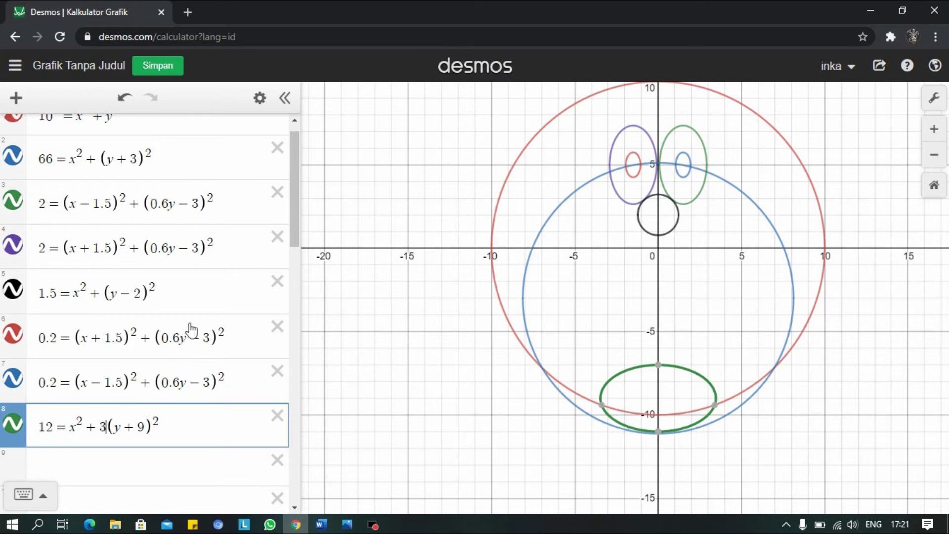
pyautogui.press('Left')
pyautogui.press('Left')
pyautogui.press('Left')
pyautogui.press('Left')
pyautogui.press('Left')
pyautogui.write('2')
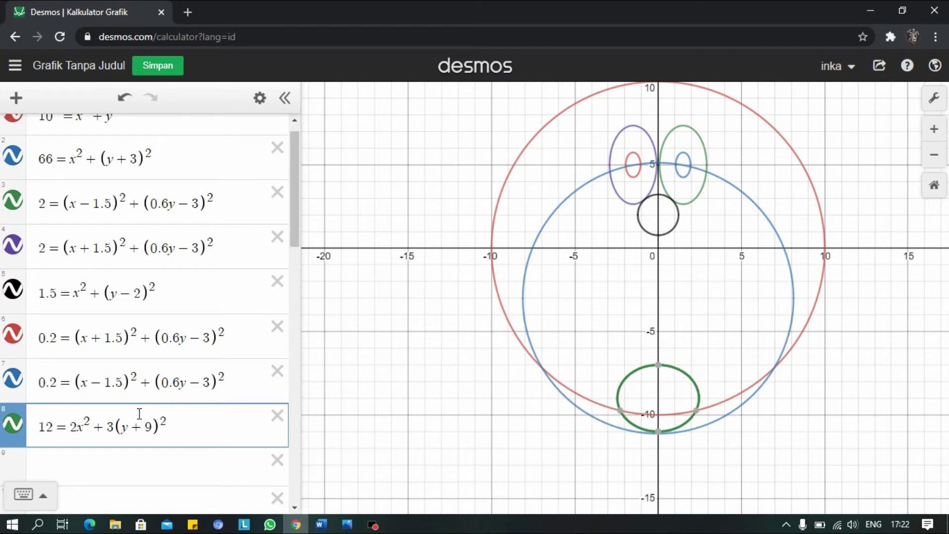
pyautogui.press('BackSpace')
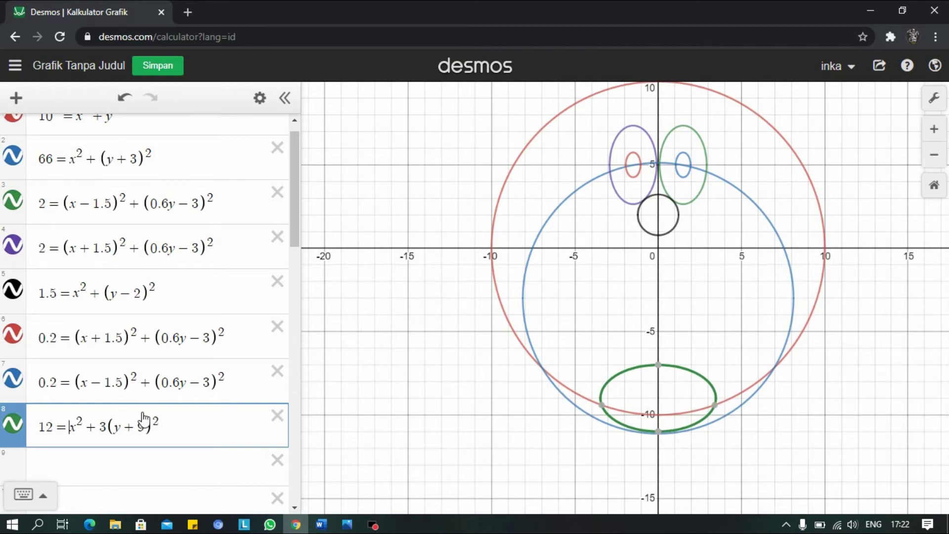
pyautogui.write('0.5')
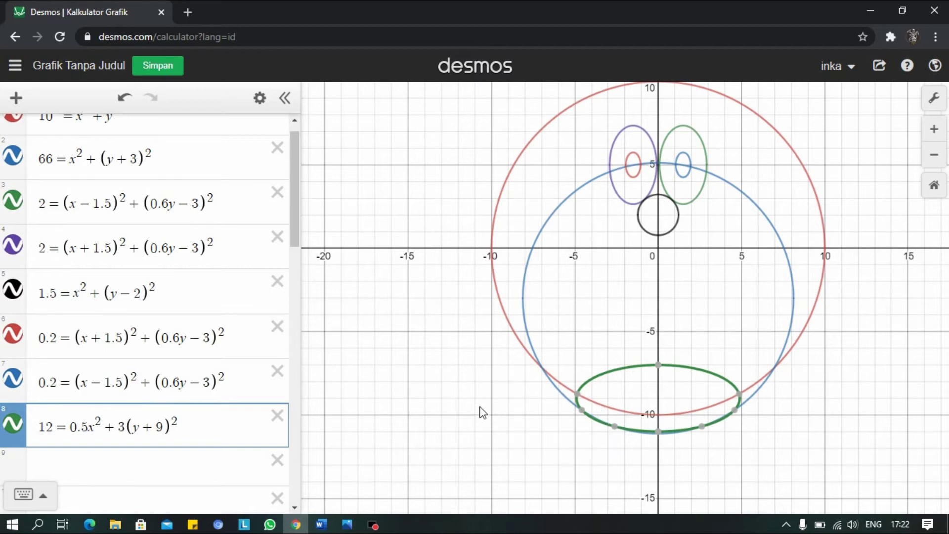
# Widen the eighth ellipse further by enclosing 0.5x in parentheses, making the equation 12=(0.5x)^2+3(y+9)^2.
pyautogui.click(380, 526)
pyautogui.click(90, 435)
pyautogui.write(')')
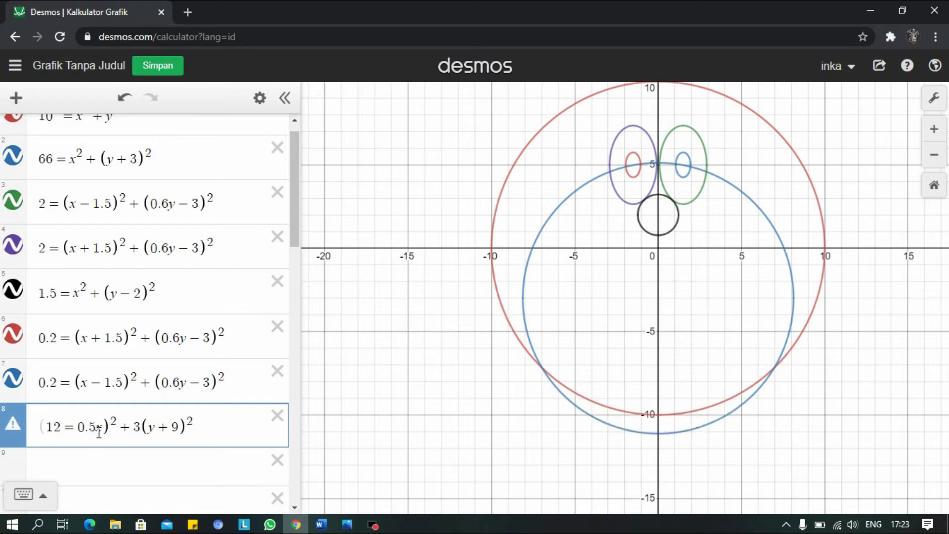
pyautogui.write('(')
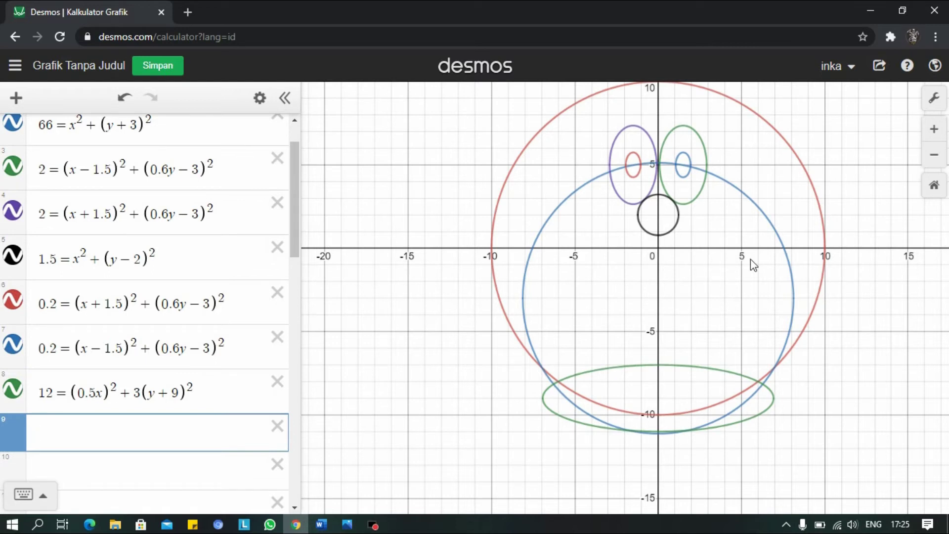
# Enter the circle 55=x^2+y^2 as the ninth expression.
pyautogui.scroll(-2, 724, 249)
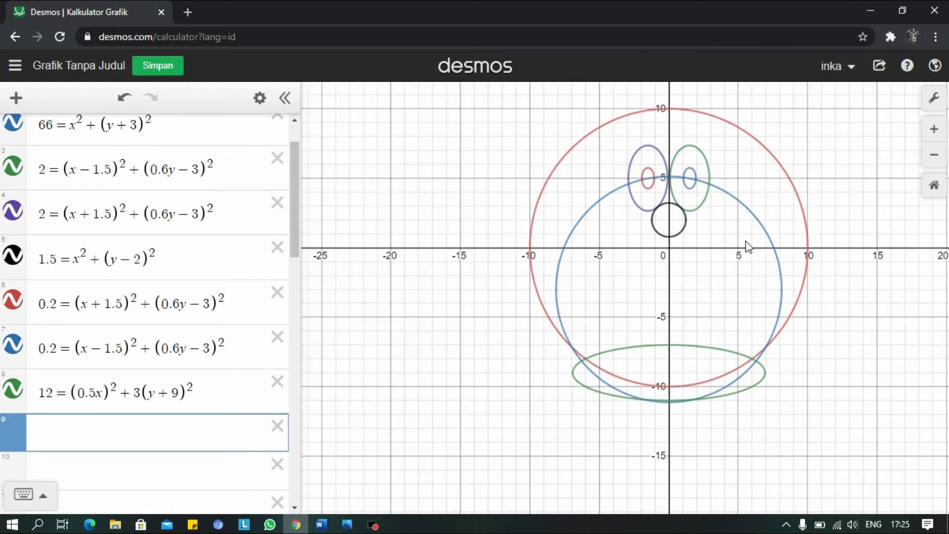
pyautogui.scroll(-2, 746, 248)
pyautogui.scroll(-4, 786, 259)
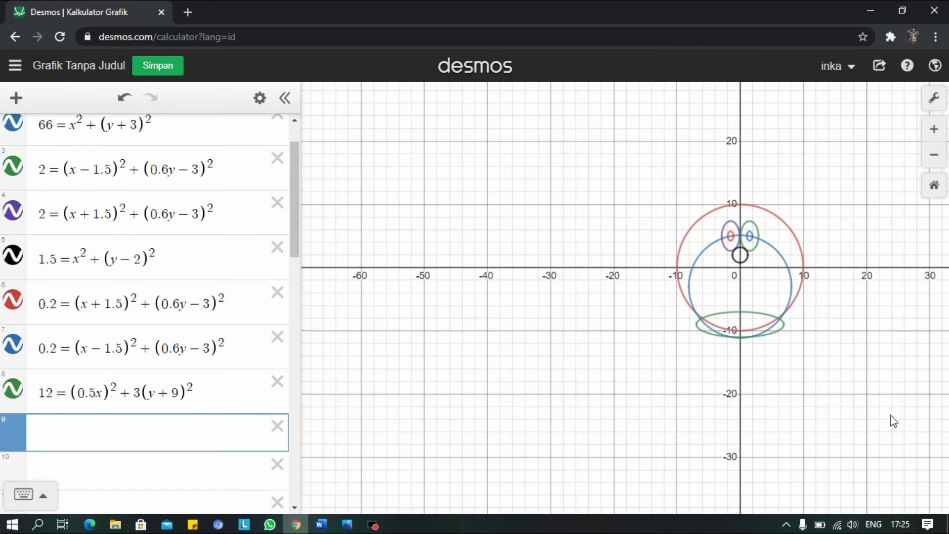
pyautogui.moveTo(879, 420); pyautogui.dragTo(733, 362)
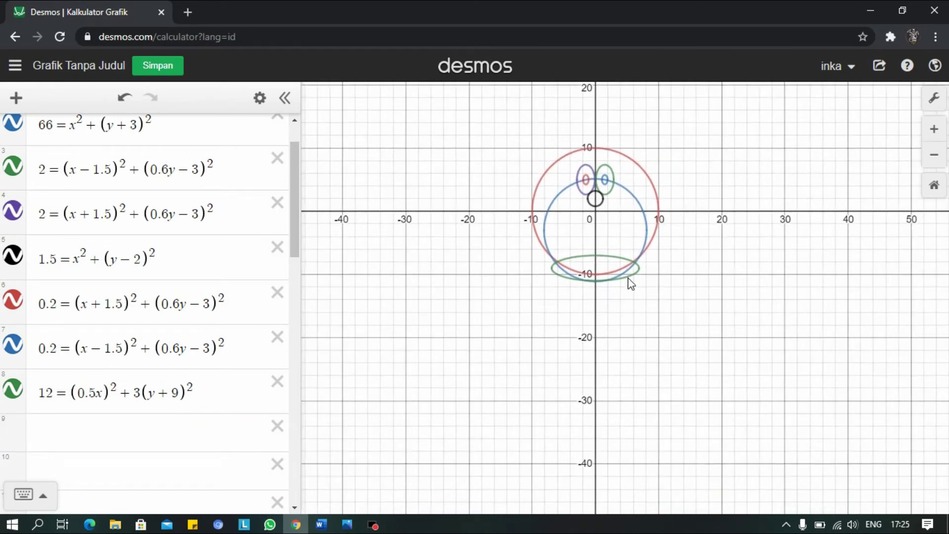
pyautogui.scroll(-1, 633, 283)
pyautogui.scroll(1, 627, 284)
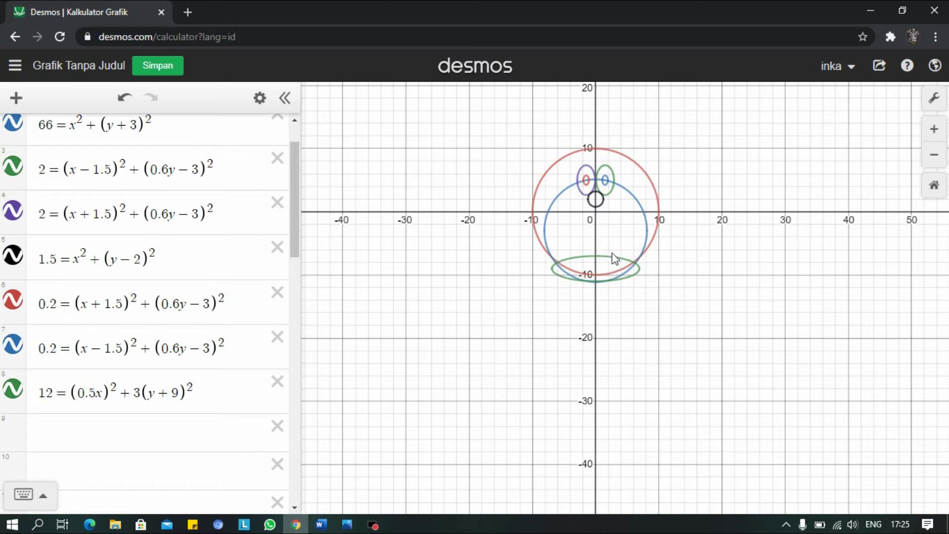
pyautogui.click(46, 432)
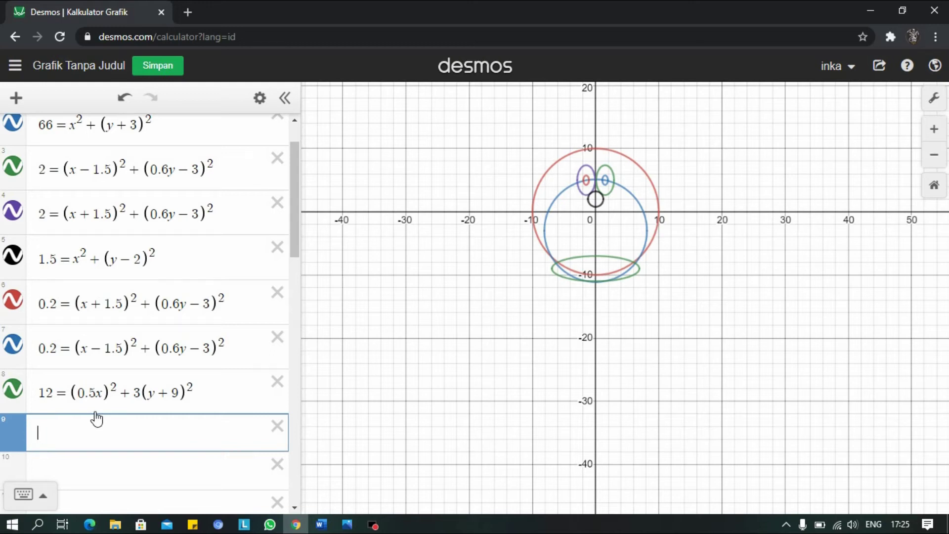
pyautogui.write('55=X^2')
pyautogui.press('BackSpace')
pyautogui.press('BackSpace')
pyautogui.press('BackSpace')
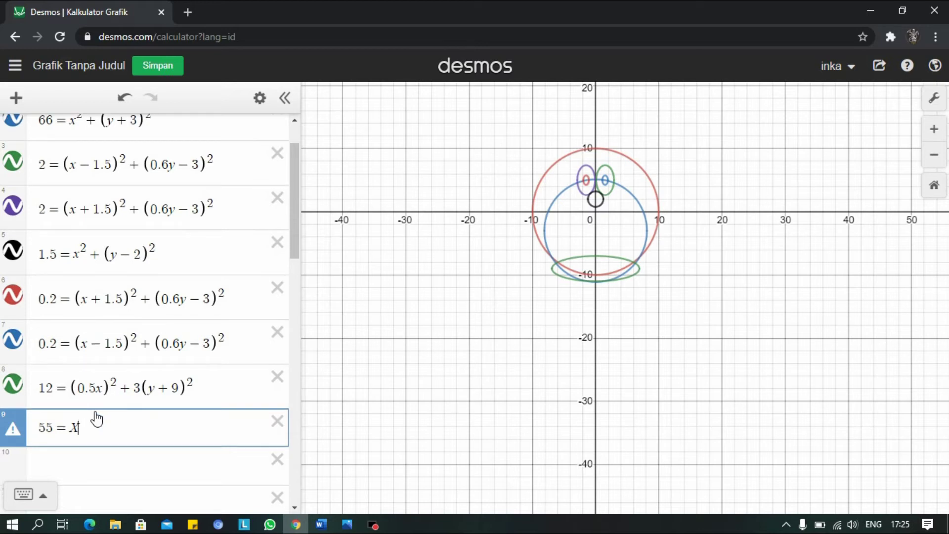
pyautogui.write('x')
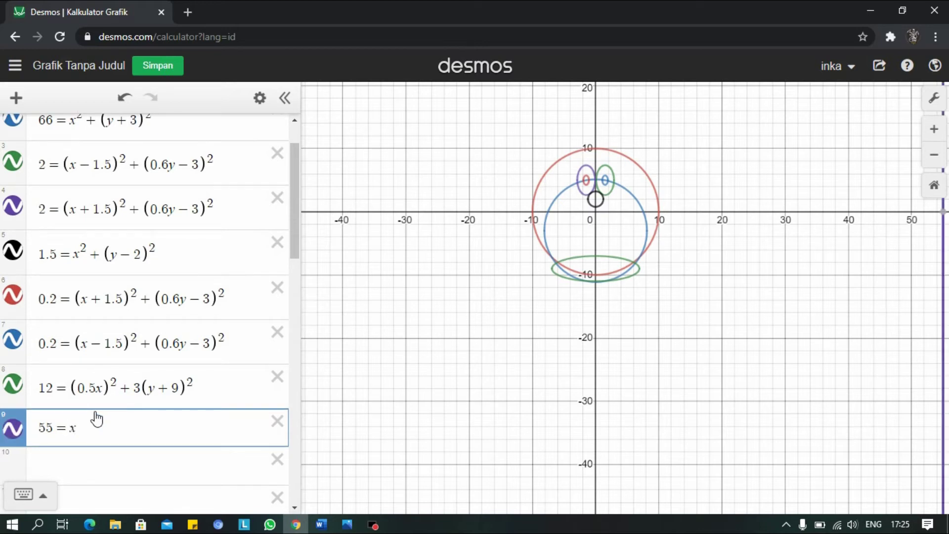
pyautogui.write('^2')
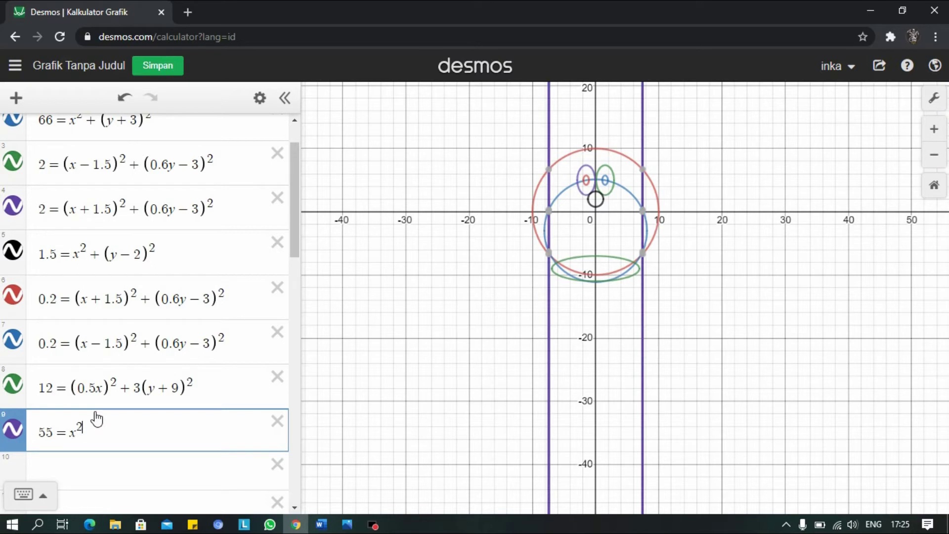
pyautogui.write('+y')
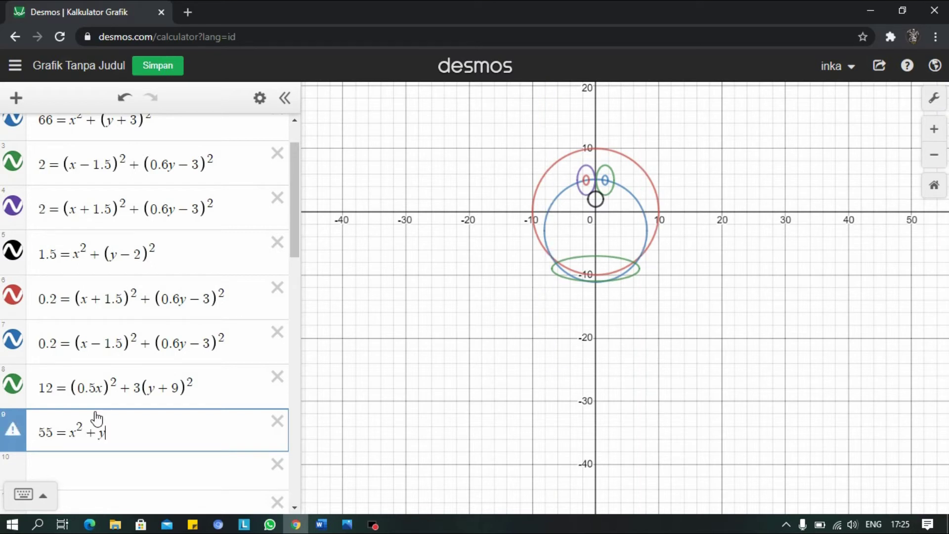
pyautogui.write('^2')
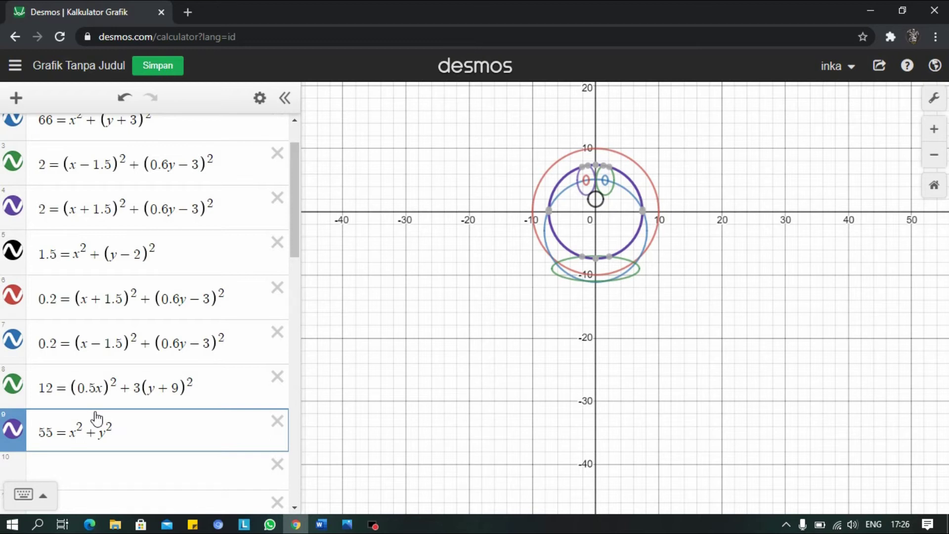
# Shift the ninth circle down by 15 by changing its y term to (y+15)^2.
pyautogui.press('Left')
pyautogui.write('+ ')
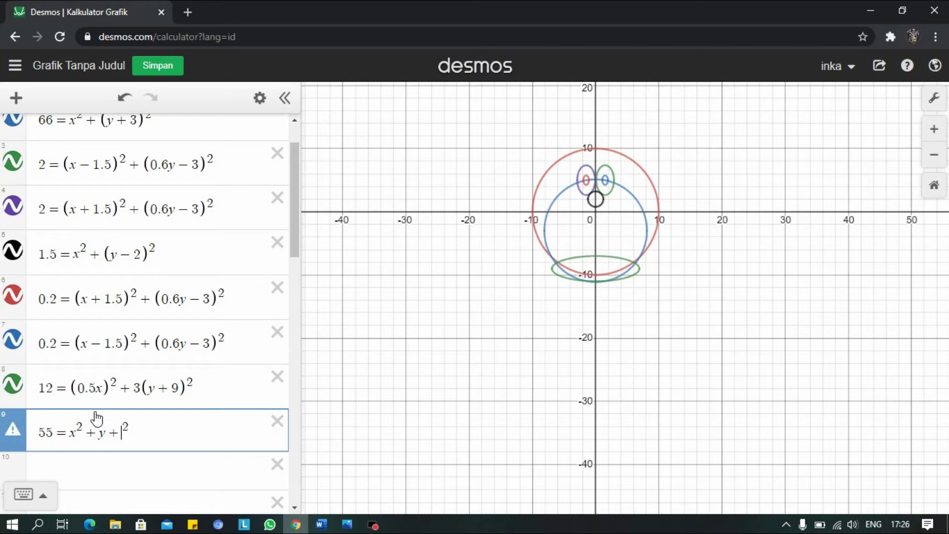
pyautogui.write('15')
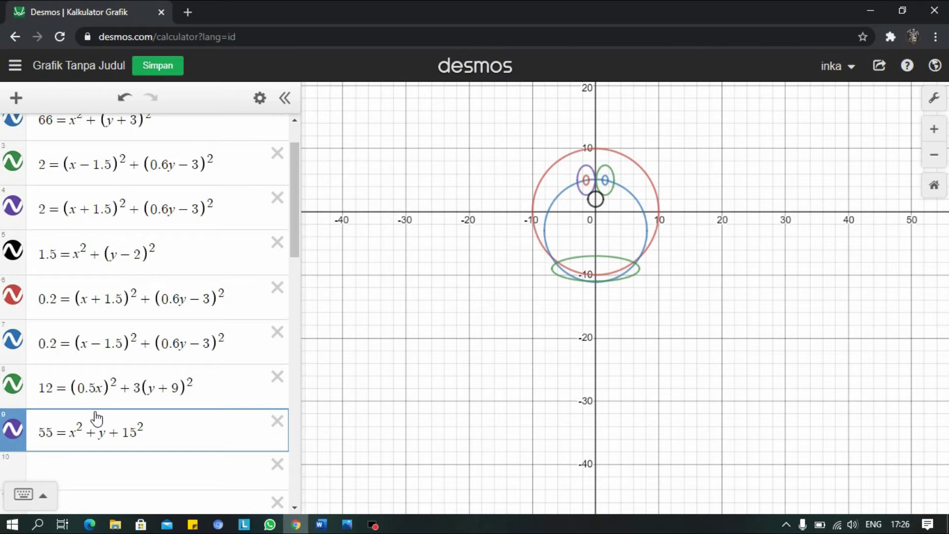
pyautogui.write(')')
pyautogui.press('Left')
pyautogui.press('Left')
pyautogui.press('Left')
pyautogui.press('Left')
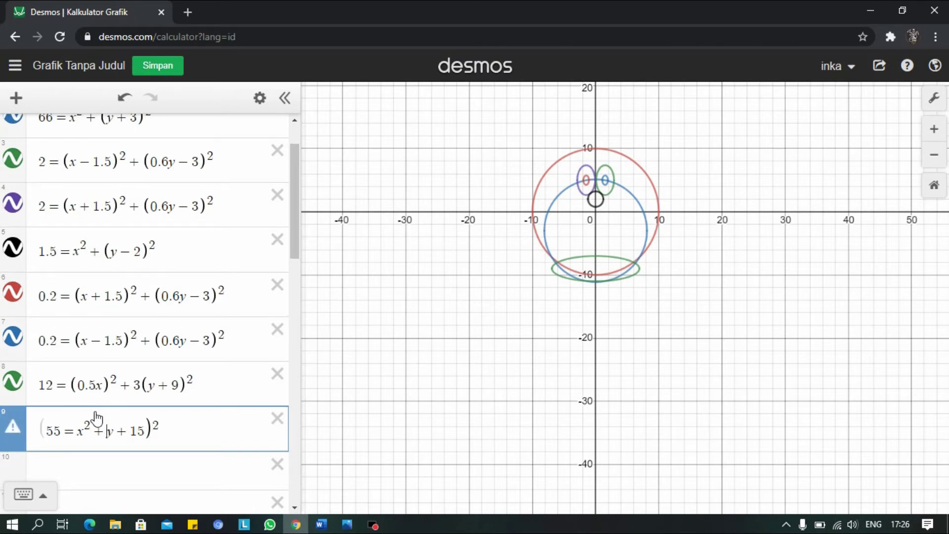
pyautogui.write('(')
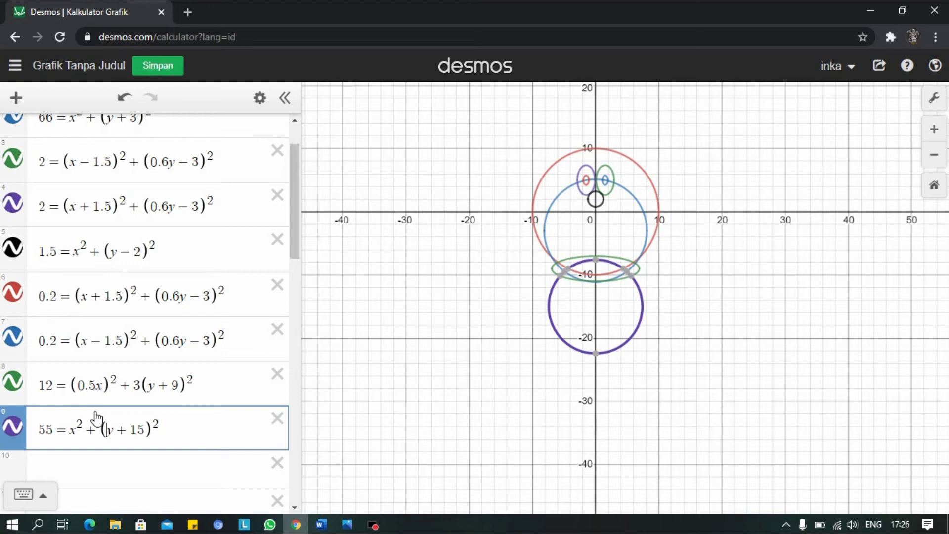
# Narrow the ninth curve into an upright ellipse by changing its x term to (2x)^2.
pyautogui.click(69, 430)
pyautogui.write('2')
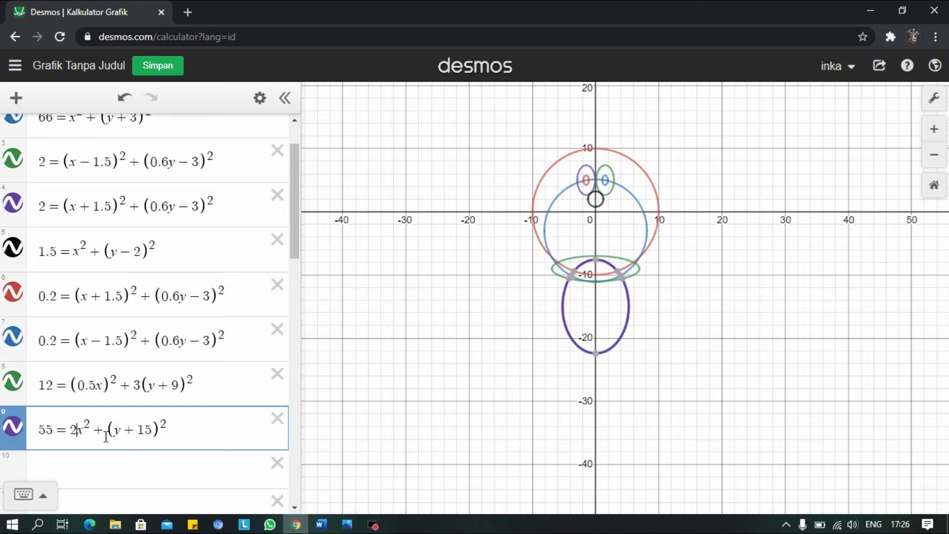
pyautogui.write(')')
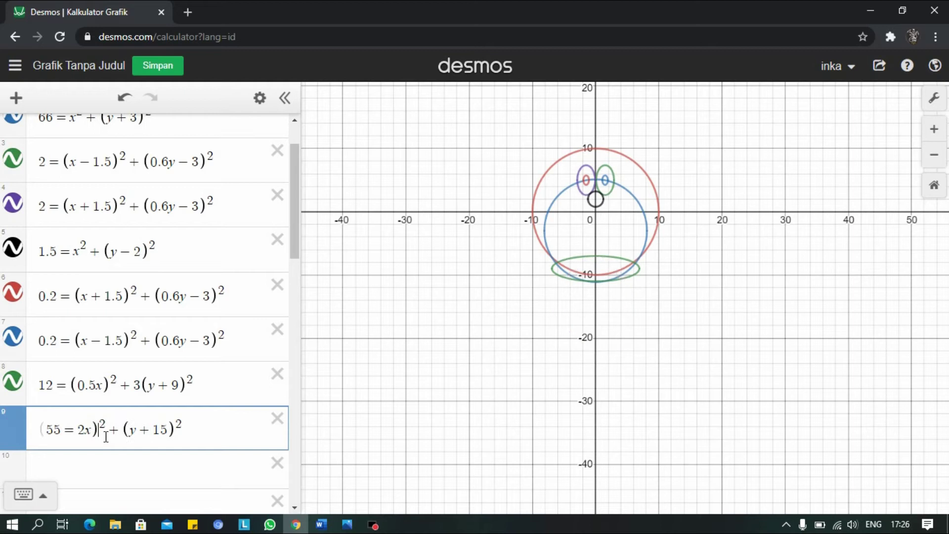
pyautogui.press('Left')
pyautogui.press('Left')
pyautogui.press('Left')
pyautogui.write('(')
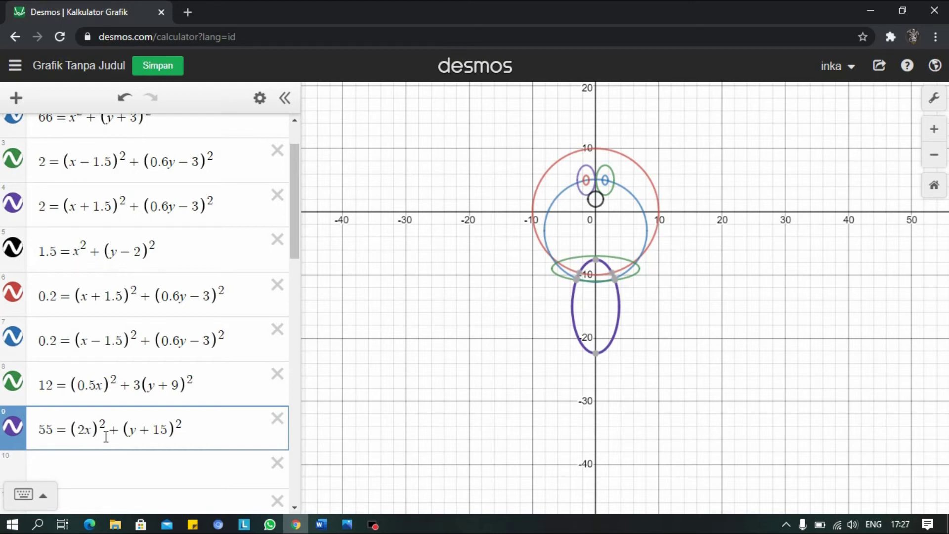
# Change the x coefficient of the ninth ellipse to 1.25, making the equation 55=(1.25x)^2+(y+15)^2.
pyautogui.press('Delete')
pyautogui.write('1.2')
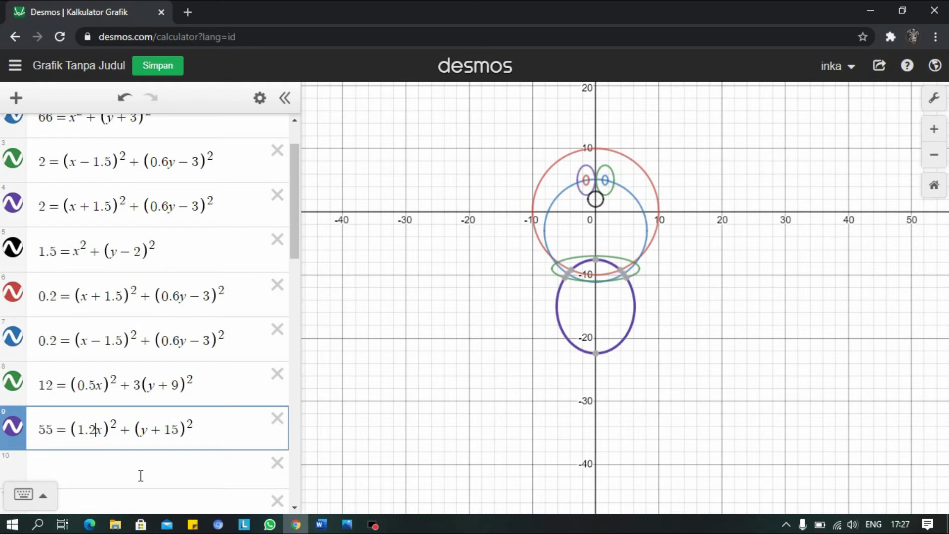
pyautogui.write('5')
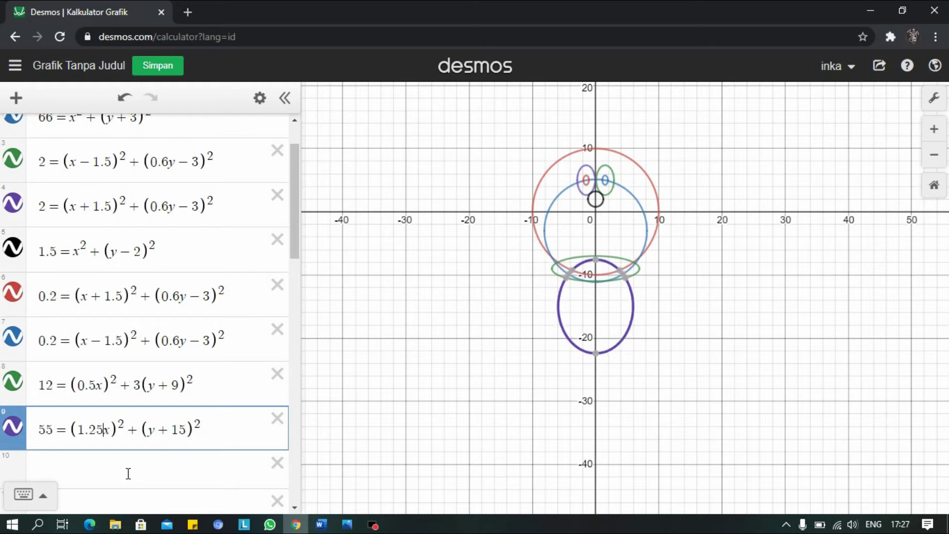
pyautogui.press('Return')
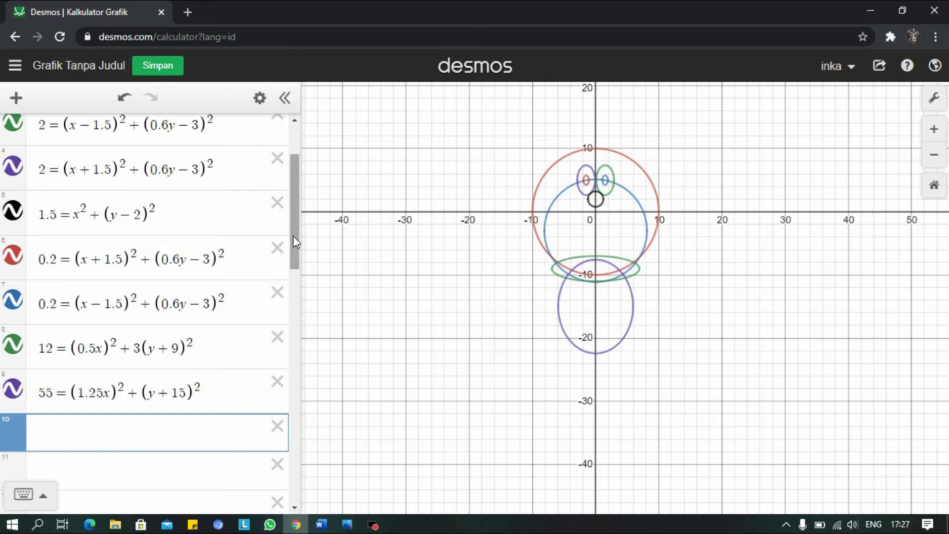
# Open the expression list for editing and recolour the head circle 10^2=x^2+y^2 blue.
pyautogui.moveTo(292, 230); pyautogui.dragTo(283, 187)
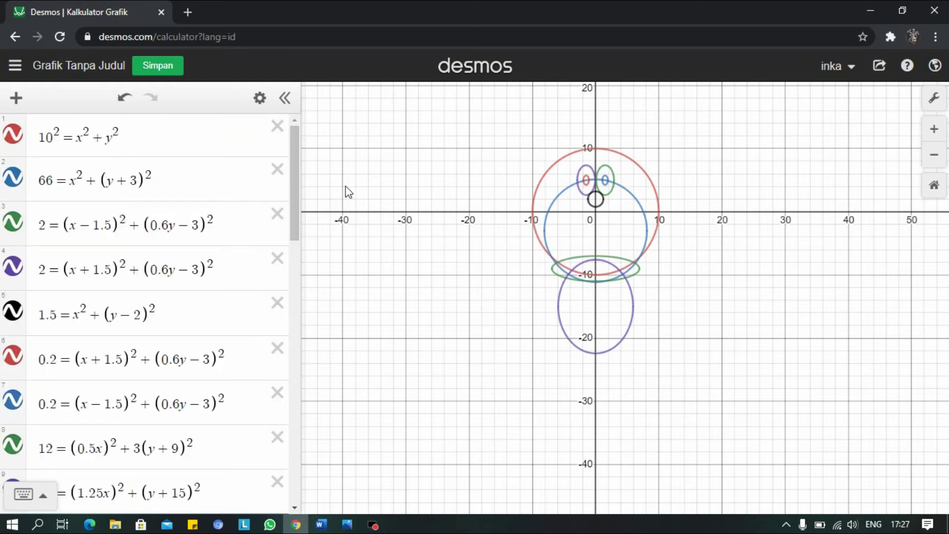
pyautogui.scroll(-1, 295, 196)
pyautogui.scroll(1, 293, 181)
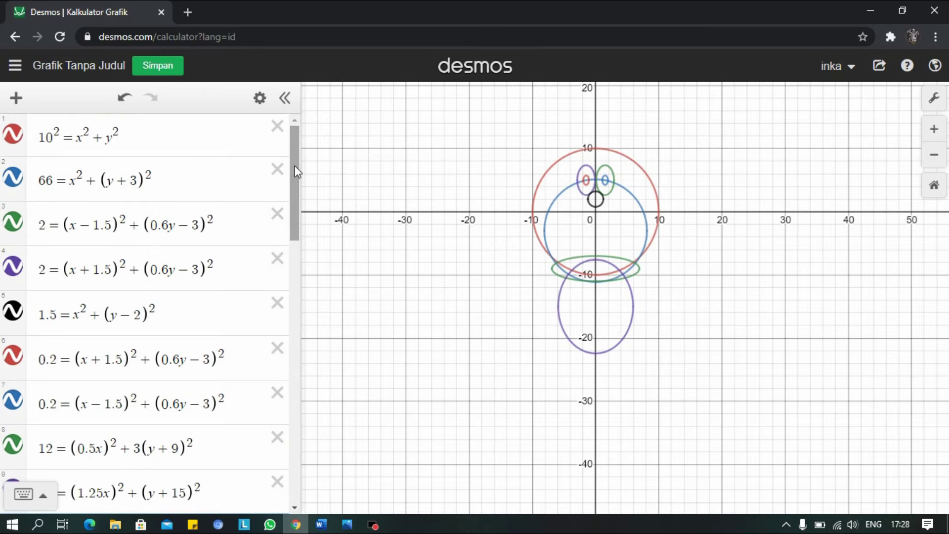
pyautogui.click(258, 99)
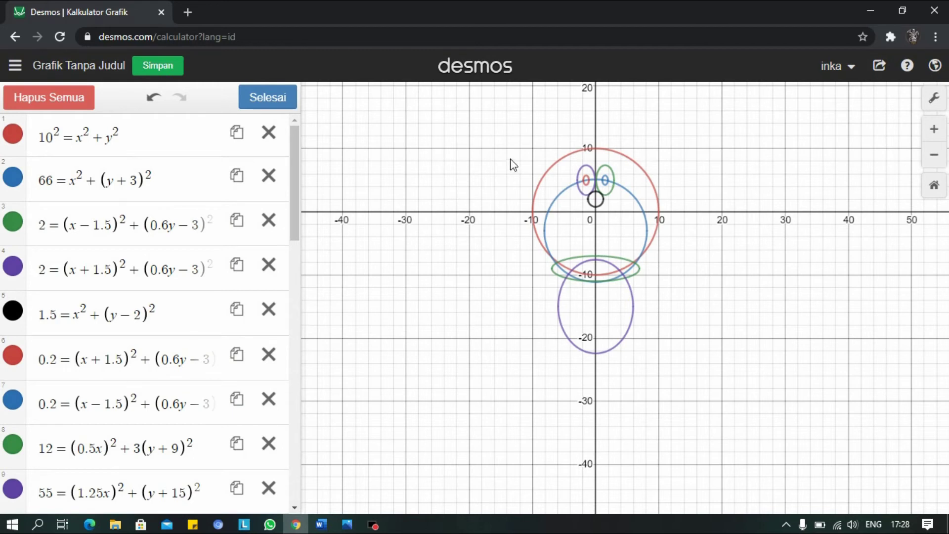
pyautogui.click(15, 135)
pyautogui.click(71, 205)
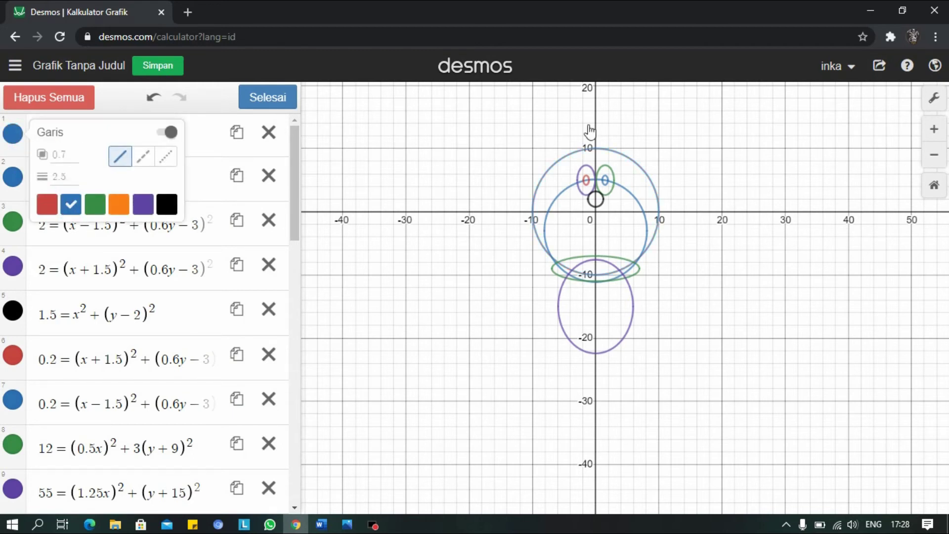
# Recolour both eye ellipses, the third and fourth expressions, black.
pyautogui.click(8, 225)
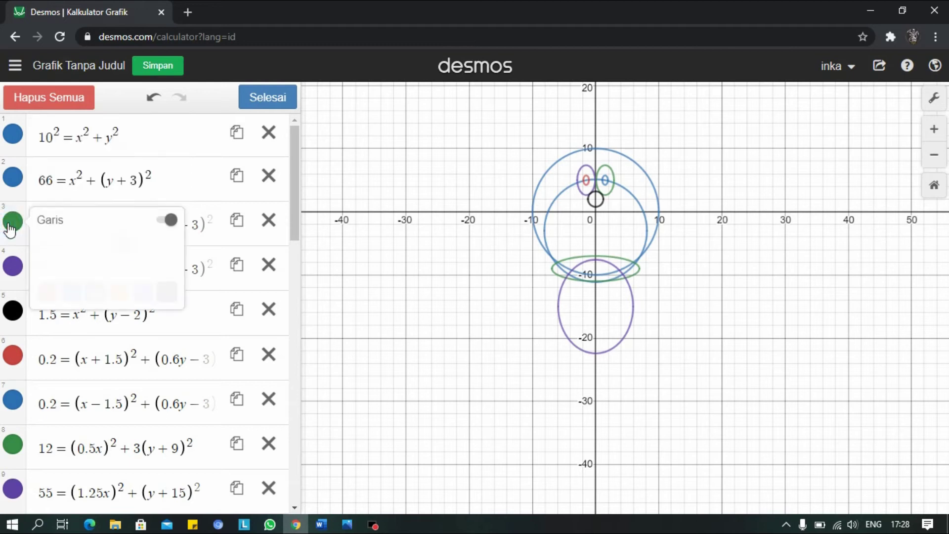
pyautogui.click(163, 299)
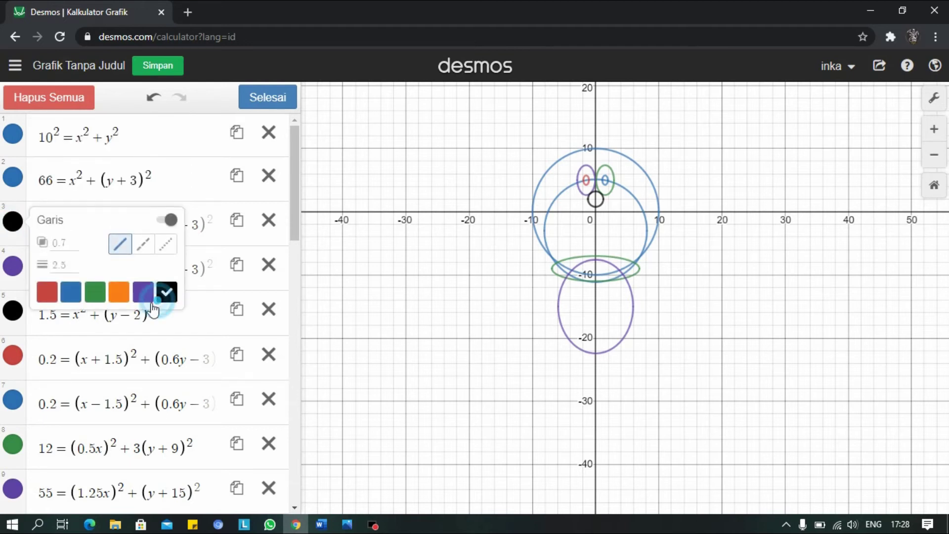
pyautogui.click(14, 270)
pyautogui.click(168, 338)
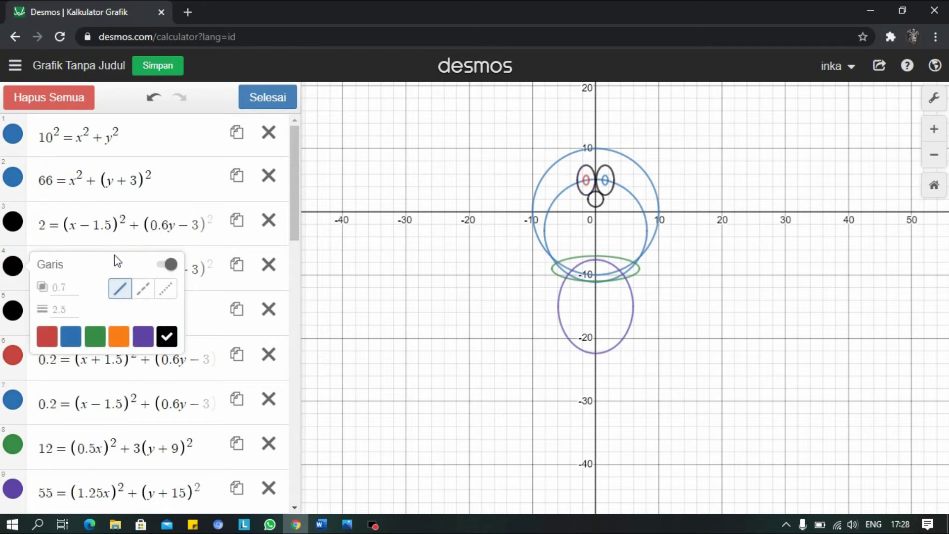
# Recolour both pupil ellipses, the sixth and seventh expressions, black.
pyautogui.click(11, 362)
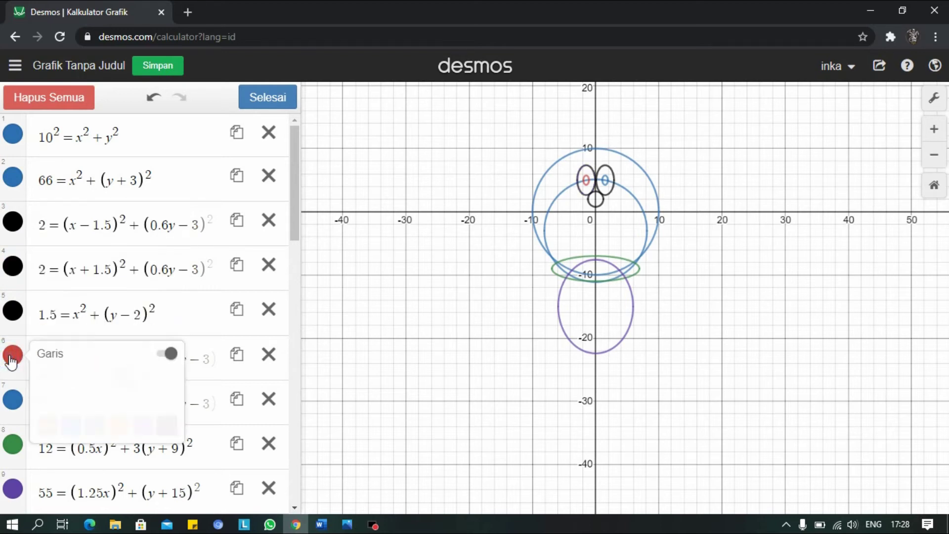
pyautogui.click(167, 426)
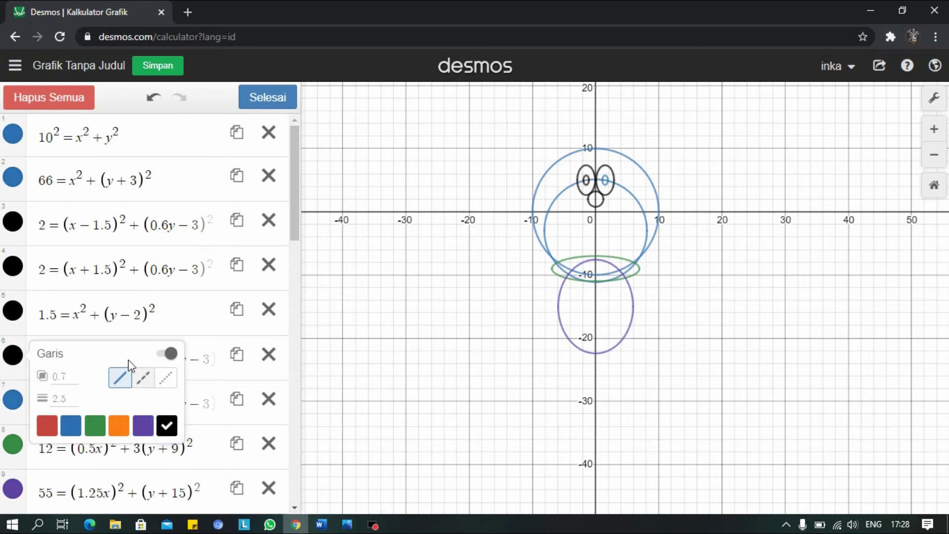
pyautogui.click(13, 399)
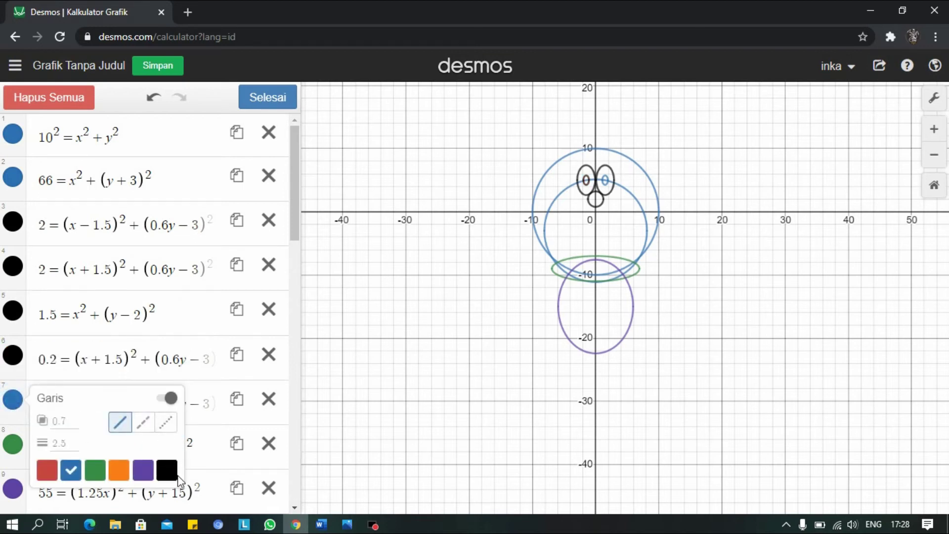
pyautogui.click(164, 471)
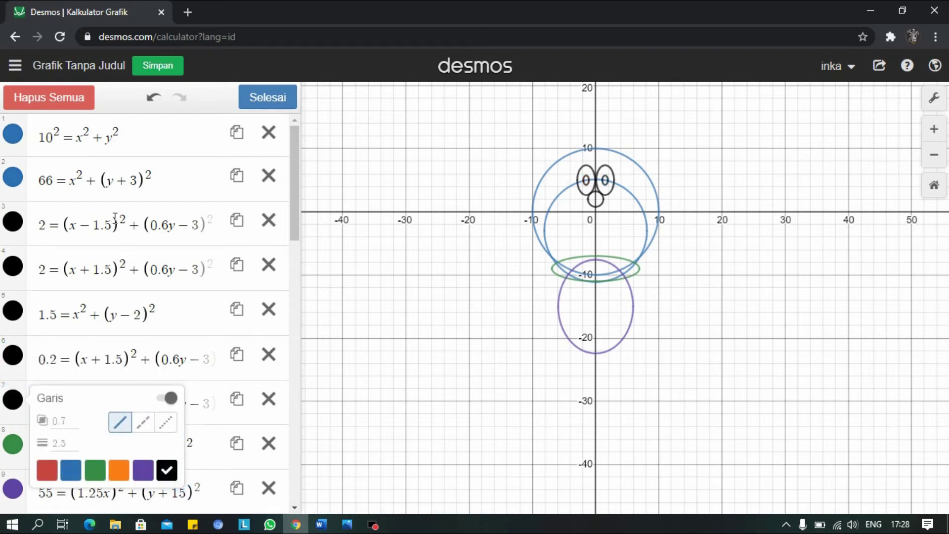
# Recolour the nose circle 1.5=x^2+(y-2)^2 and the collar ellipse 12=(0.5x)^2+3(y+9)^2 red.
pyautogui.scroll(-3, 191, 301)
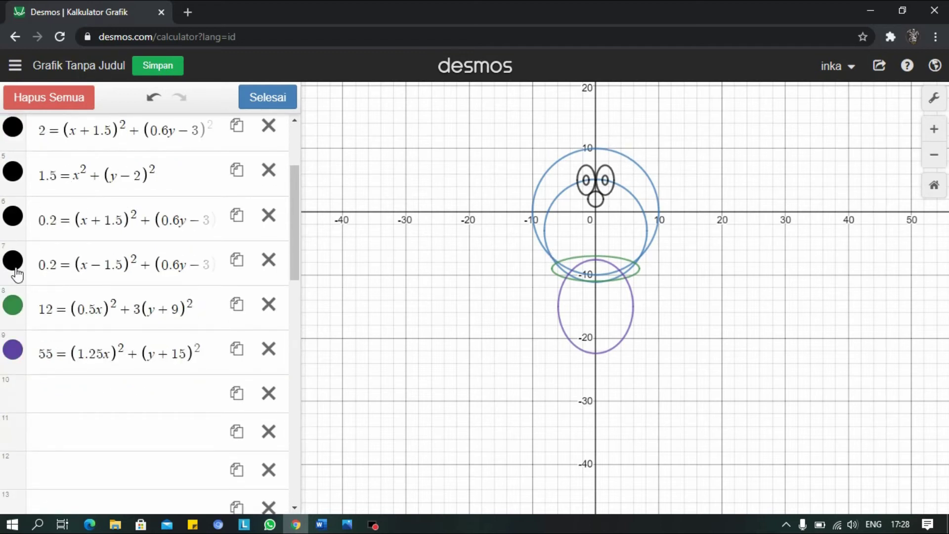
pyautogui.click(10, 174)
pyautogui.click(48, 243)
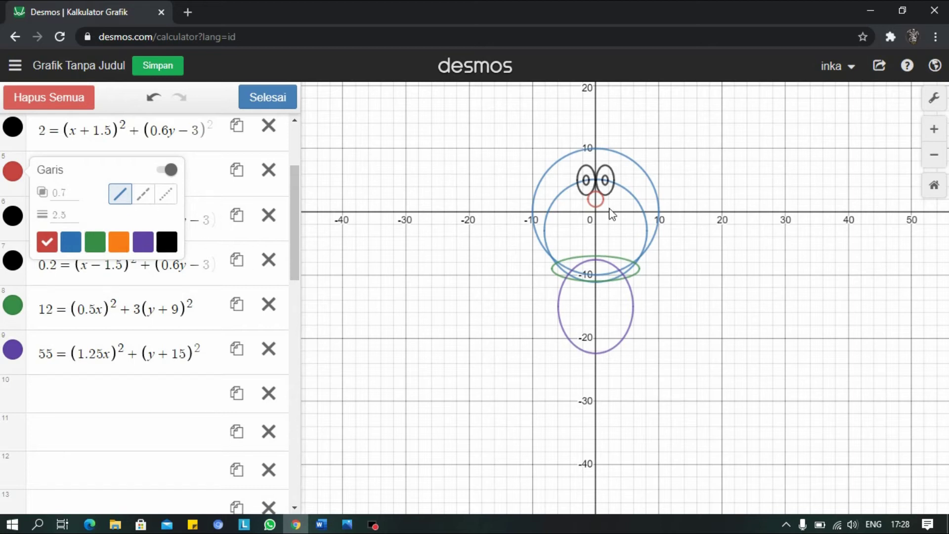
pyautogui.click(16, 309)
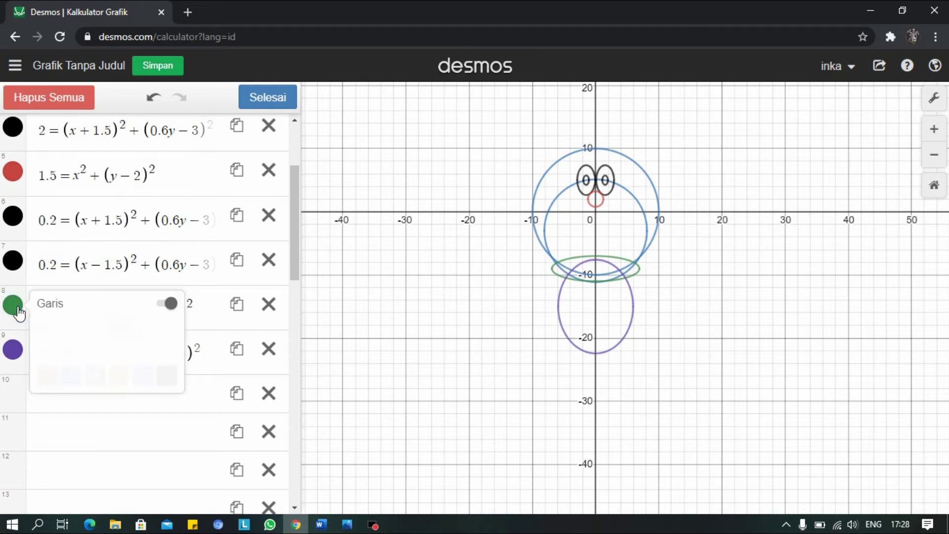
pyautogui.click(48, 376)
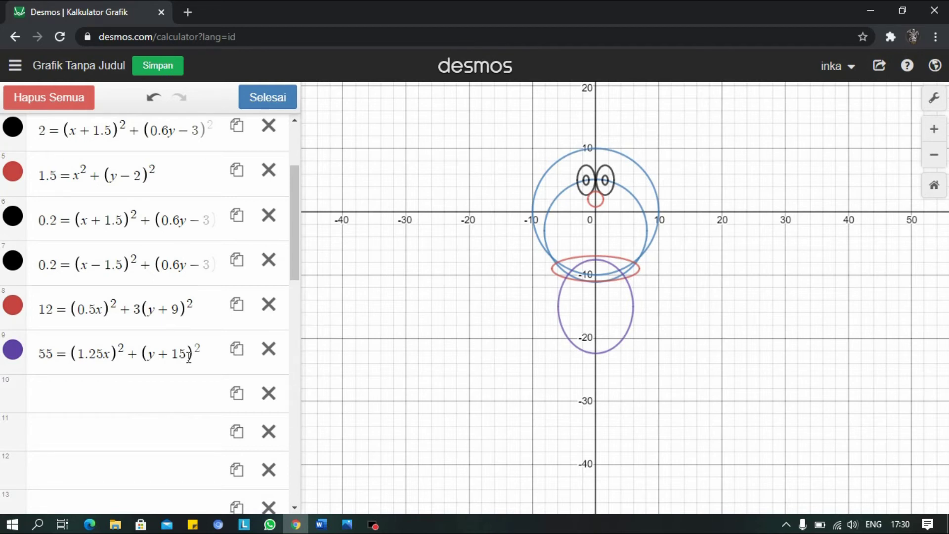
# Enter the circle equation 100=x^2+y^2 as the tenth expression.
pyautogui.click(48, 393)
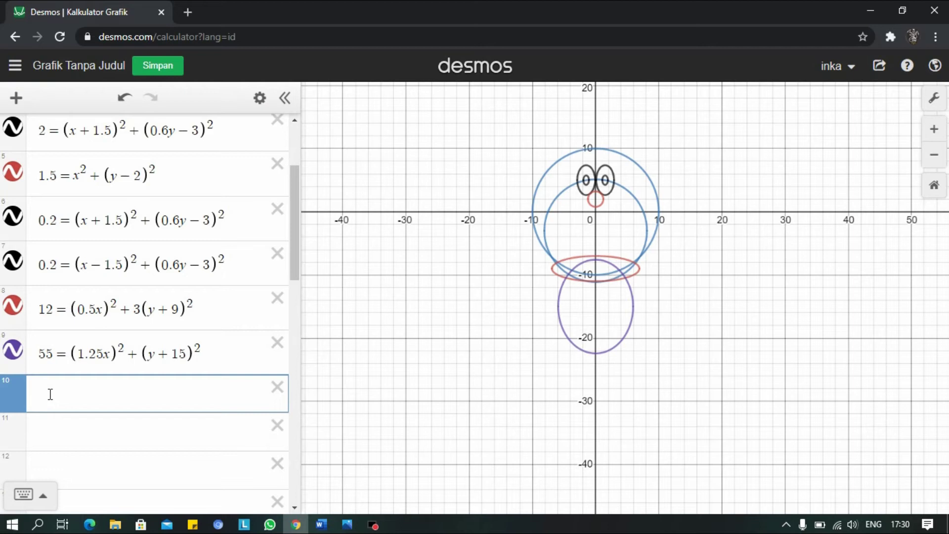
pyautogui.write('100=x^2')
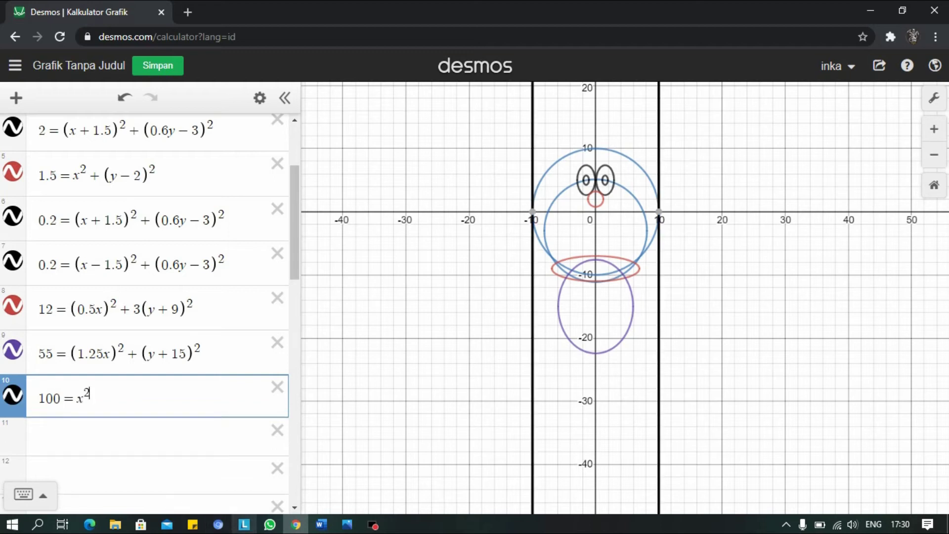
pyautogui.write('+y')
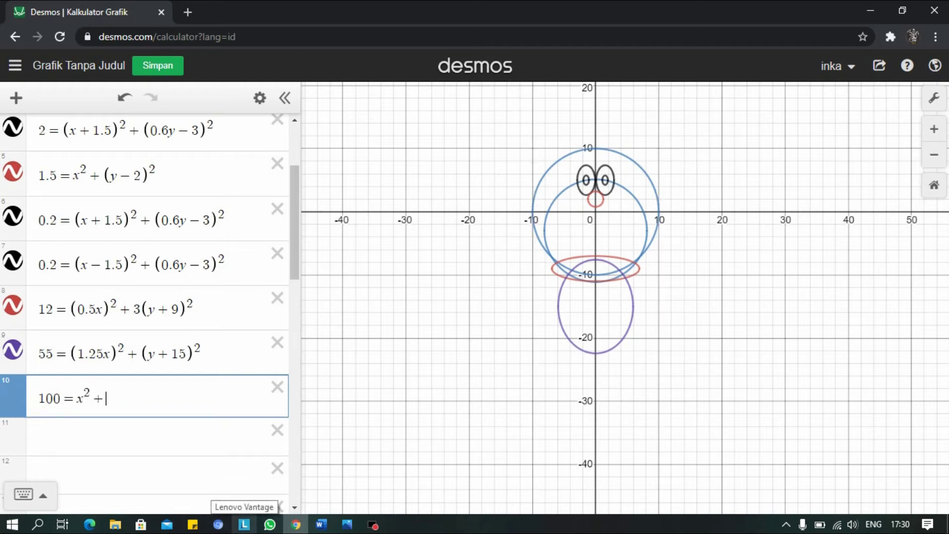
pyautogui.write('^2')
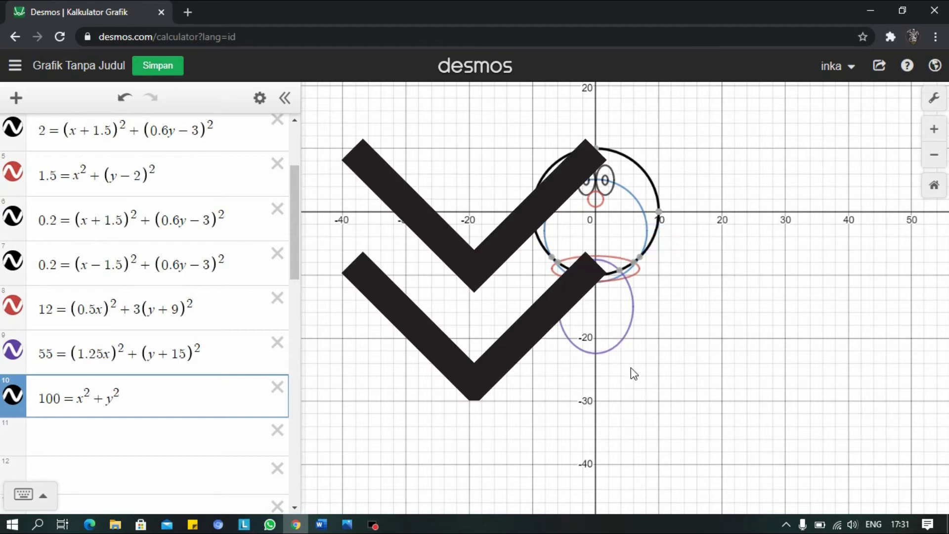
# Change the y term of the tenth expression to (y+13)^2 to shift the circle down over the body.
pyautogui.click(109, 402)
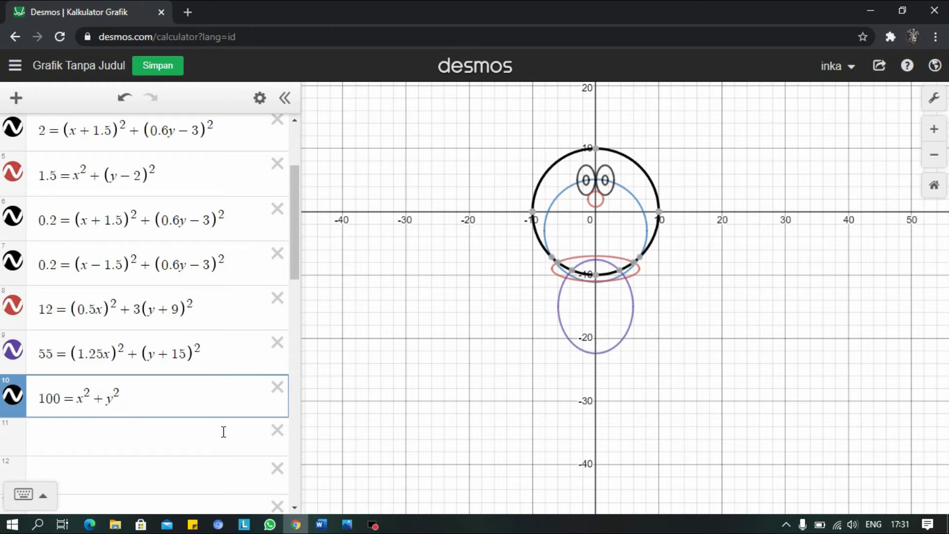
pyautogui.write('+ ')
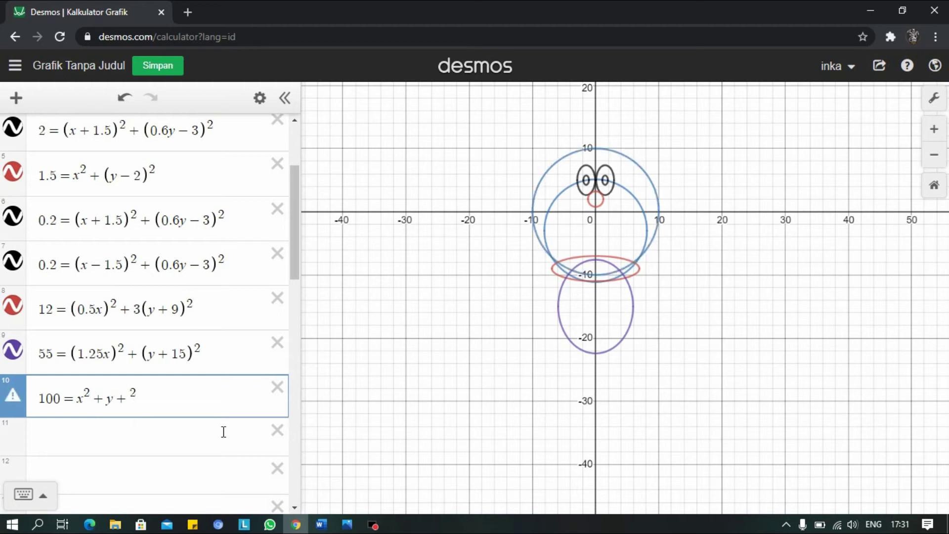
pyautogui.write('13')
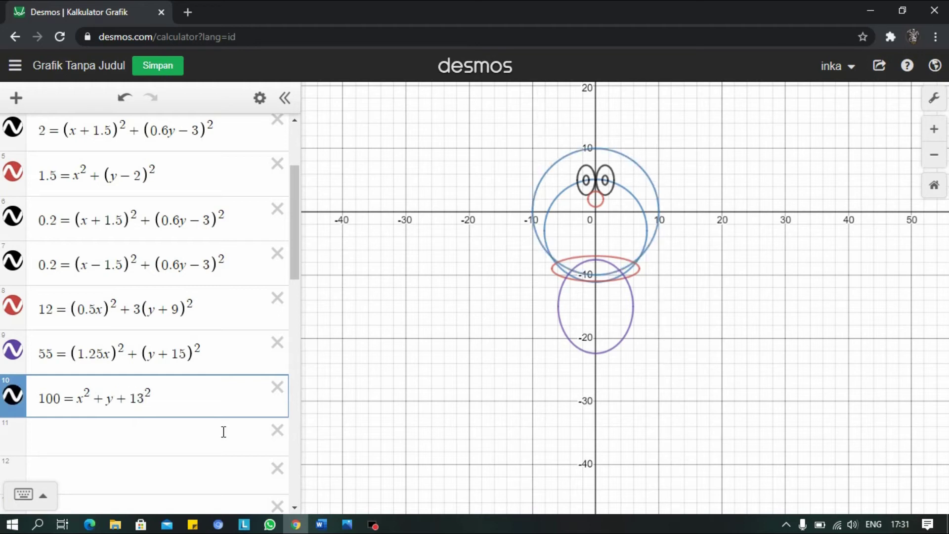
pyautogui.write(')')
pyautogui.press('Left')
pyautogui.press('Left')
pyautogui.press('Left')
pyautogui.press('Left')
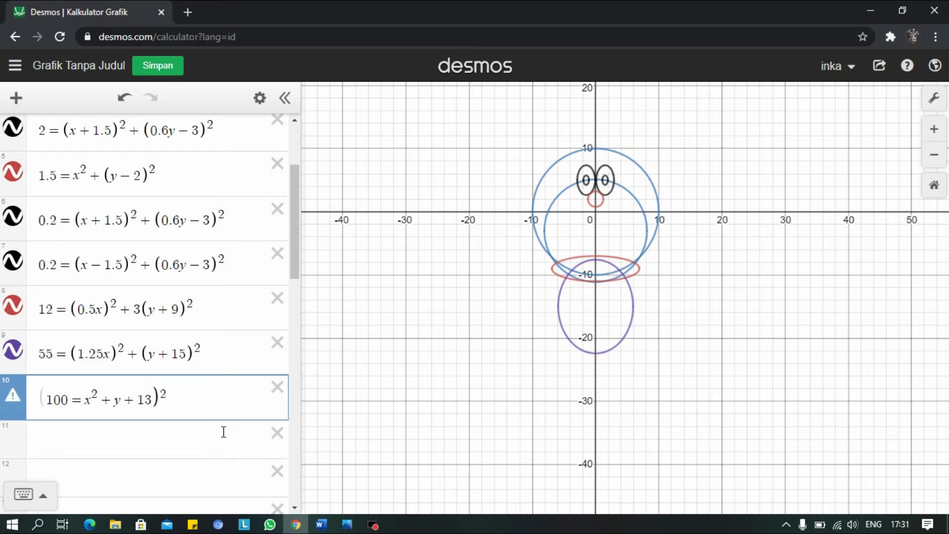
pyautogui.write('(')
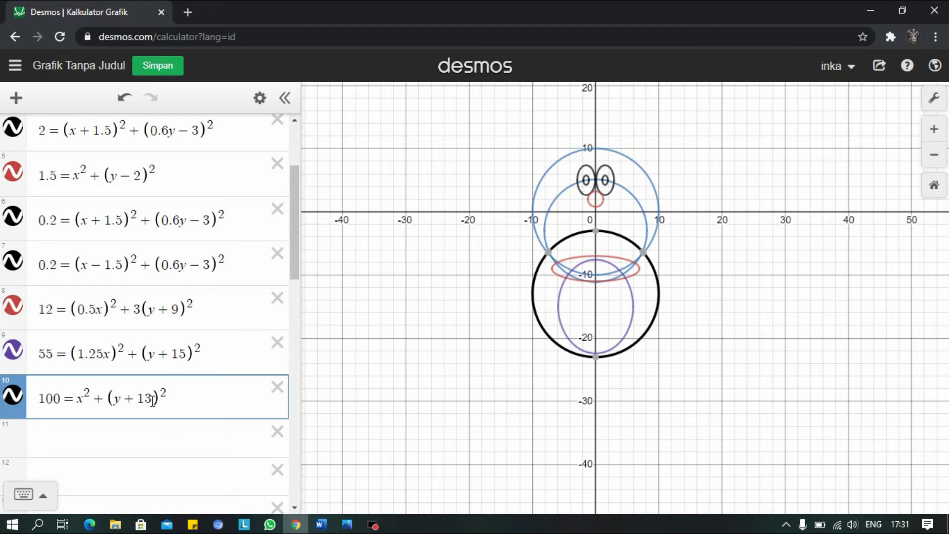
# Change the x term of the tenth expression to (1.4x)^2 to narrow the circle into an outer body ellipse.
pyautogui.click(83, 400)
pyautogui.click(79, 397)
pyautogui.write('1.4')
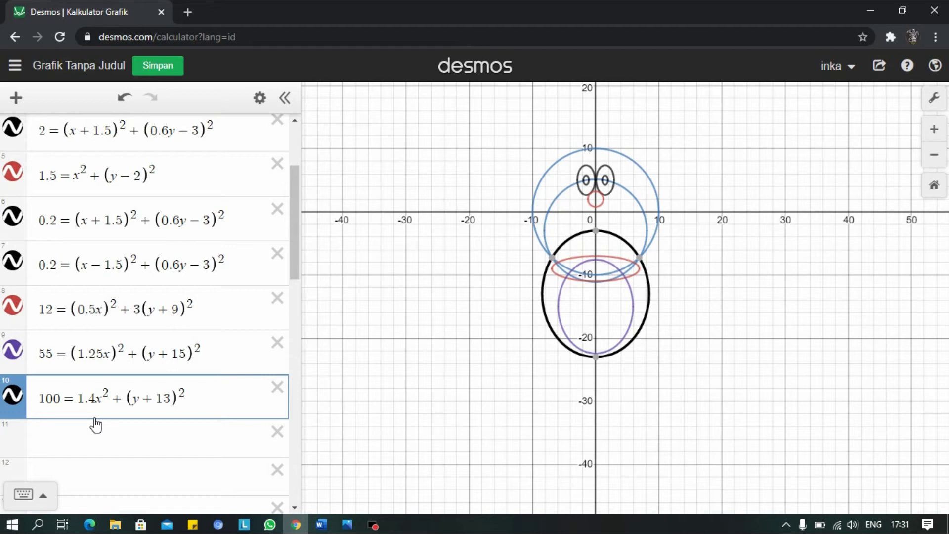
pyautogui.press('Right')
pyautogui.write(')')
pyautogui.press('Left')
pyautogui.press('Left')
pyautogui.press('Left')
pyautogui.press('Left')
pyautogui.press('Left')
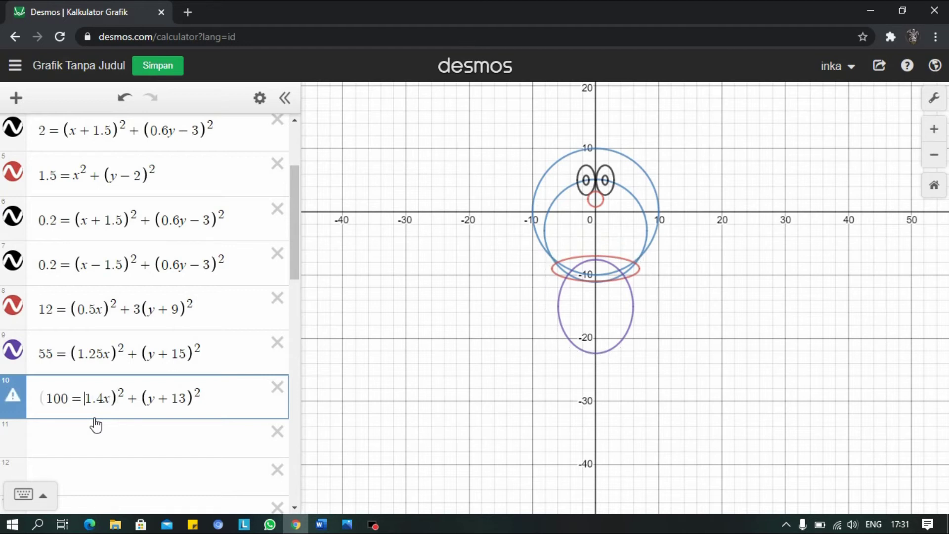
pyautogui.write('(')
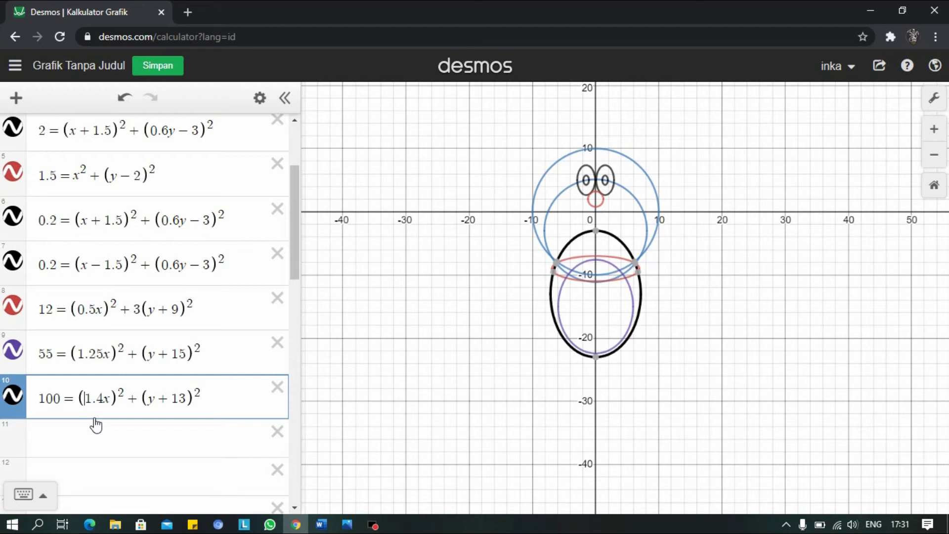
pyautogui.click(374, 525)
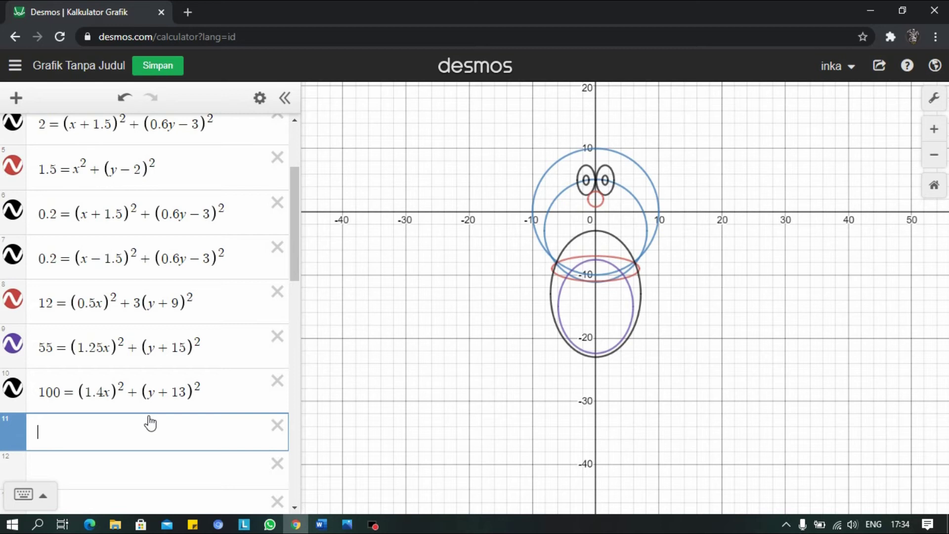
# Enter the small circle equation 2=x^2+y^2 as the eleventh expression.
pyautogui.write('2 = x')
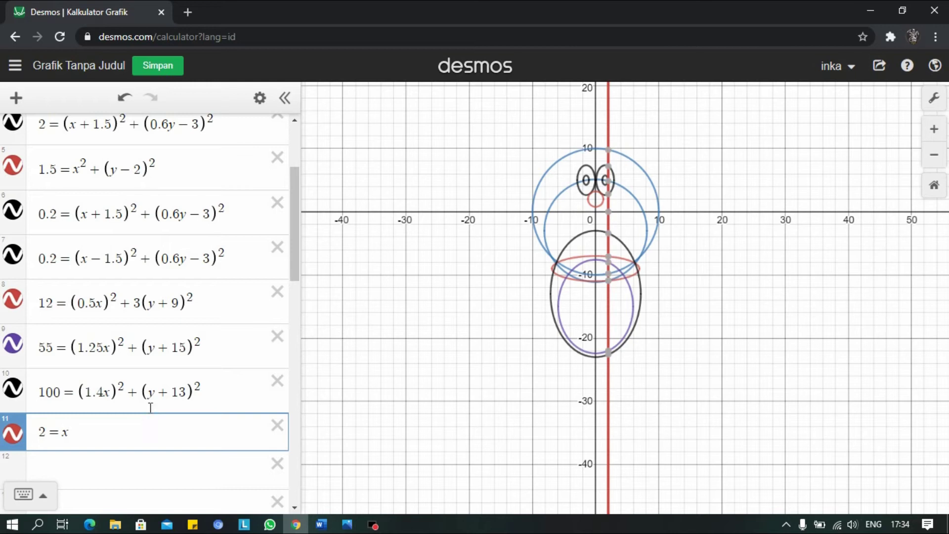
pyautogui.write('^2')
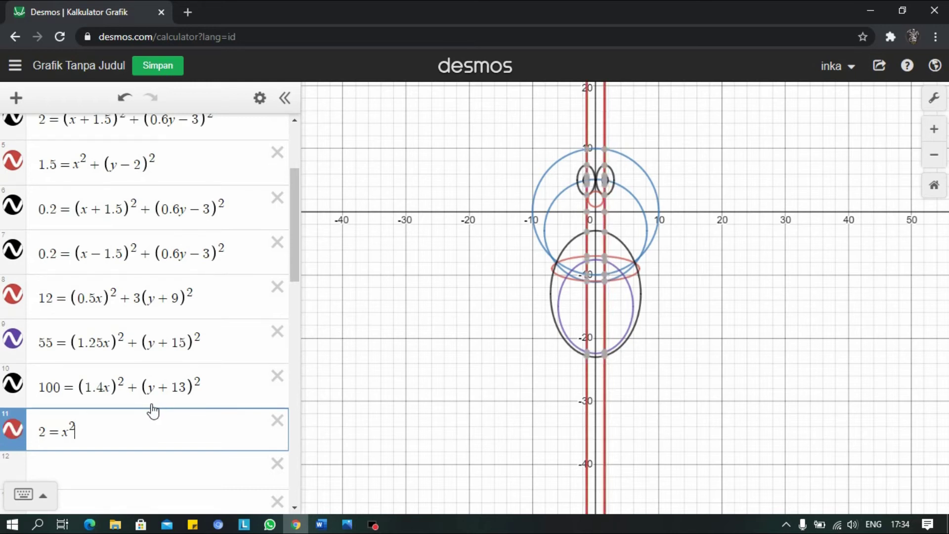
pyautogui.press('Right')
pyautogui.write('+y')
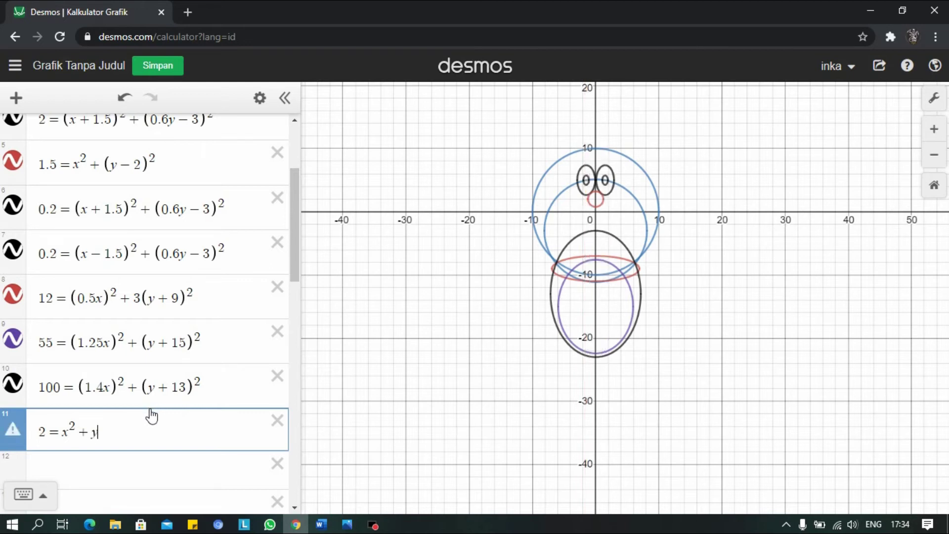
pyautogui.write('^2')
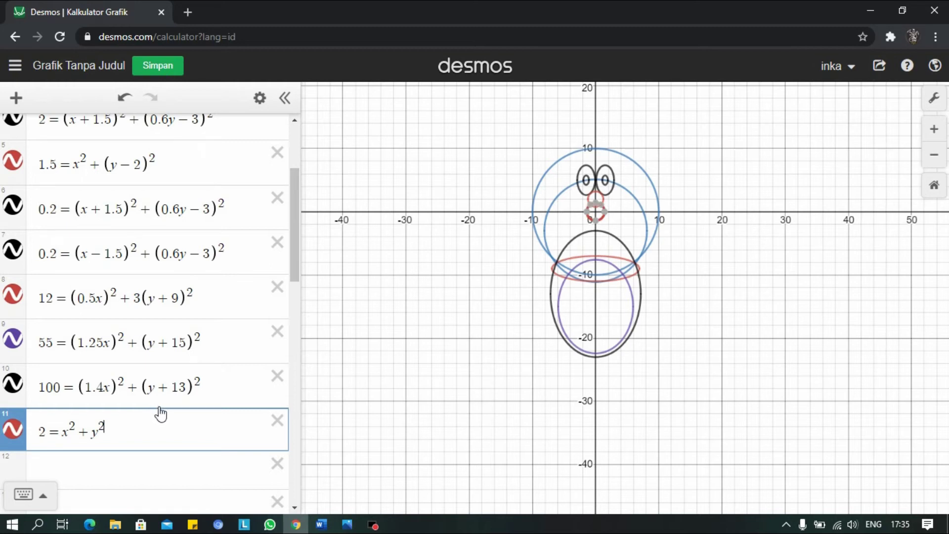
# Check the face circle's lowest point and change the y term of the eleventh expression to (y+11)^2.
pyautogui.click(596, 275)
pyautogui.click(597, 283)
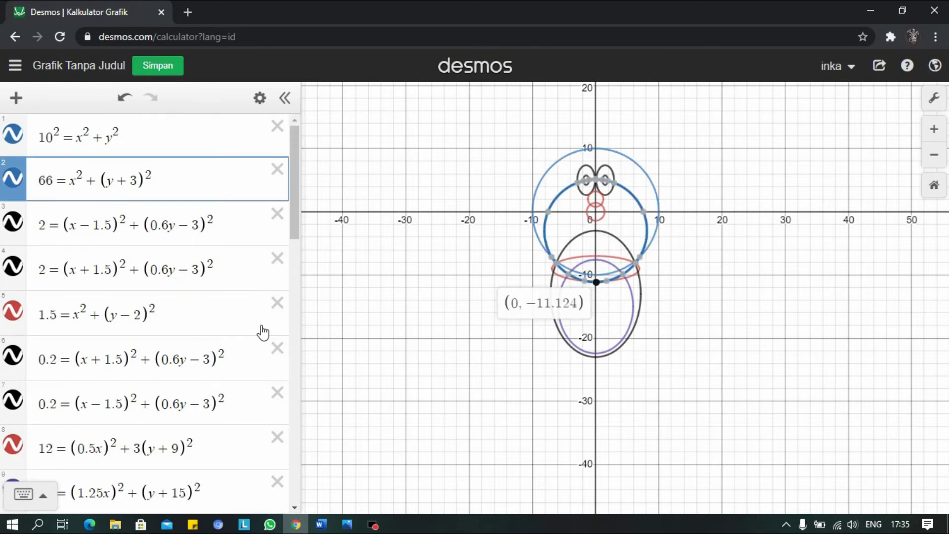
pyautogui.scroll(-8, 233, 314)
pyautogui.click(177, 171)
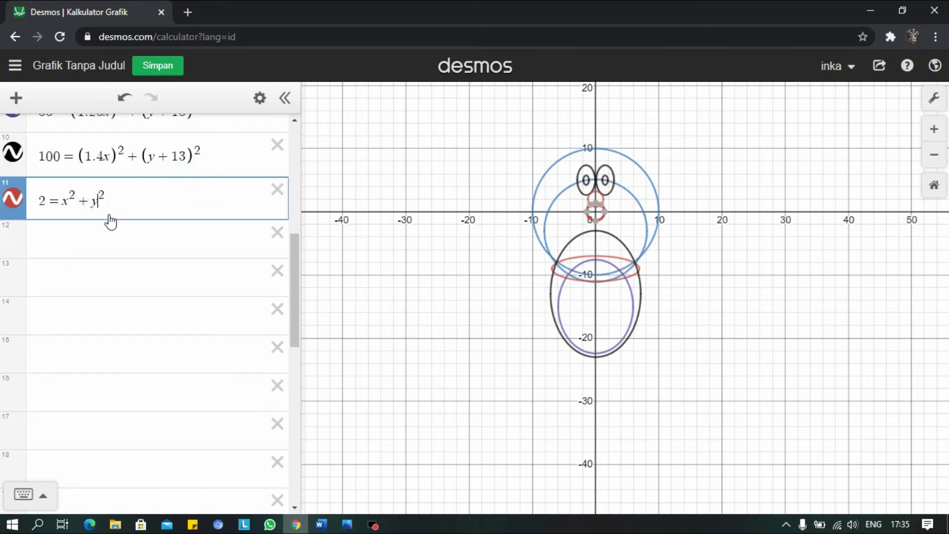
pyautogui.write('+')
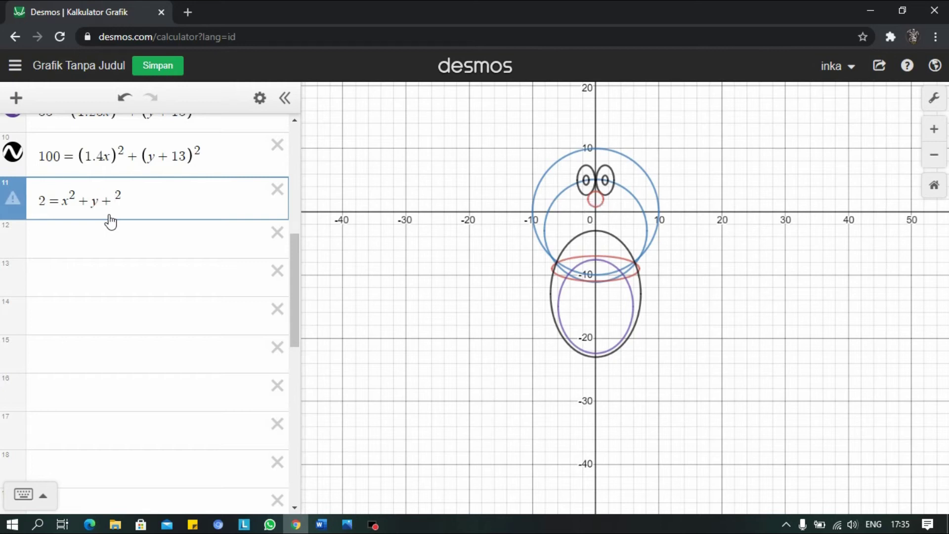
pyautogui.write('11')
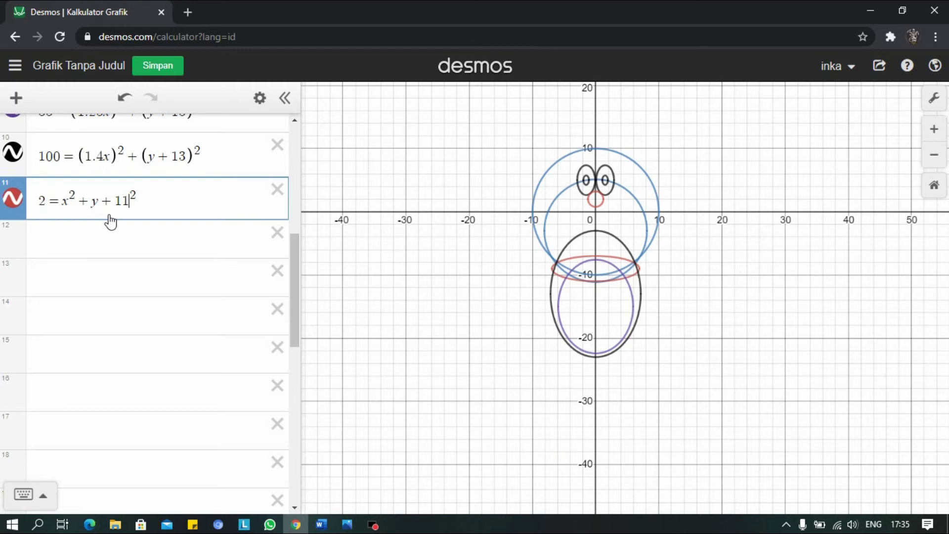
pyautogui.write(')')
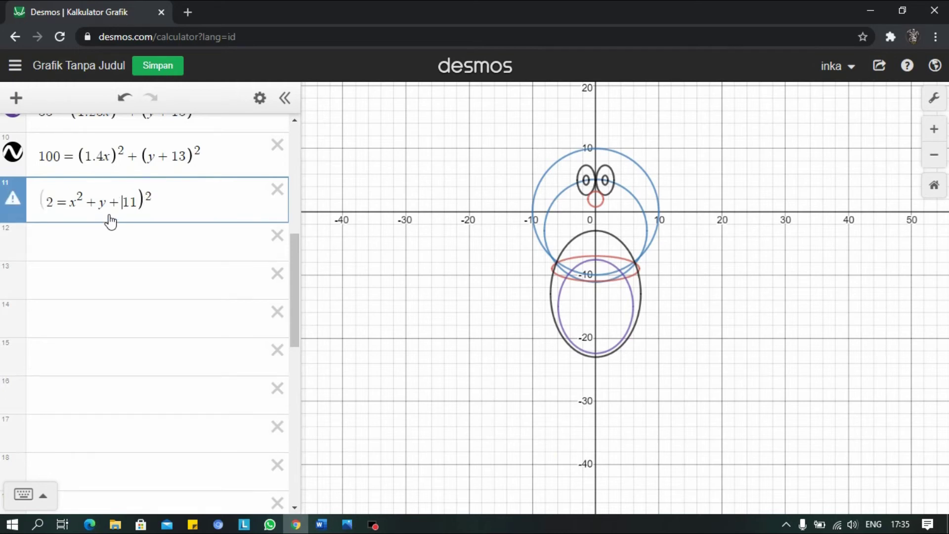
pyautogui.write('(')
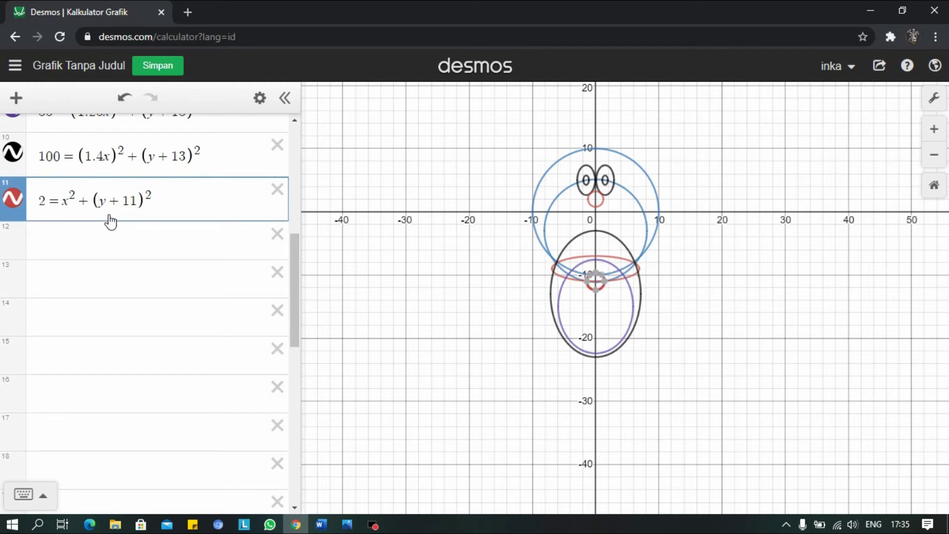
# Lower the small circle below the collar by trying offsets 12 and 11.5, settling on (y+11.6)^2.
pyautogui.moveTo(599, 304)
pyautogui.scroll(5, 605, 291)
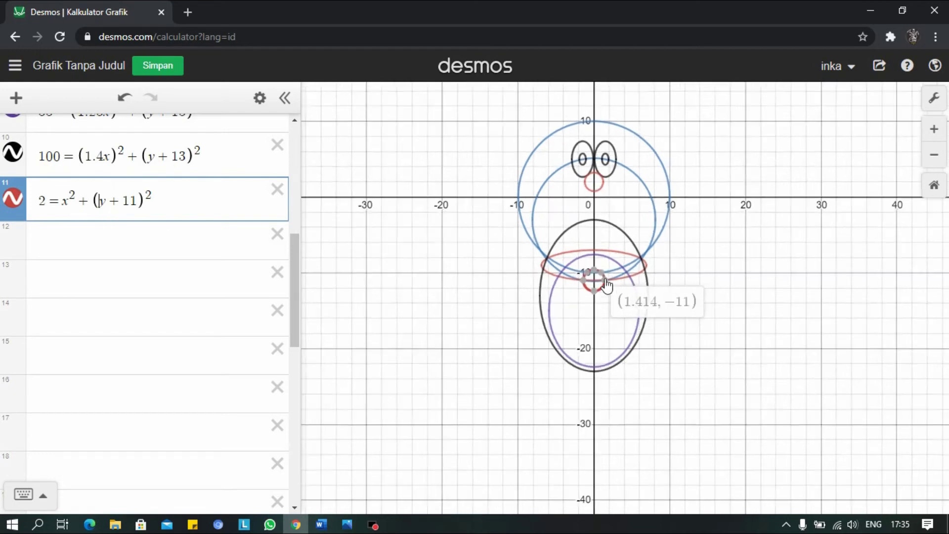
pyautogui.scroll(6, 605, 287)
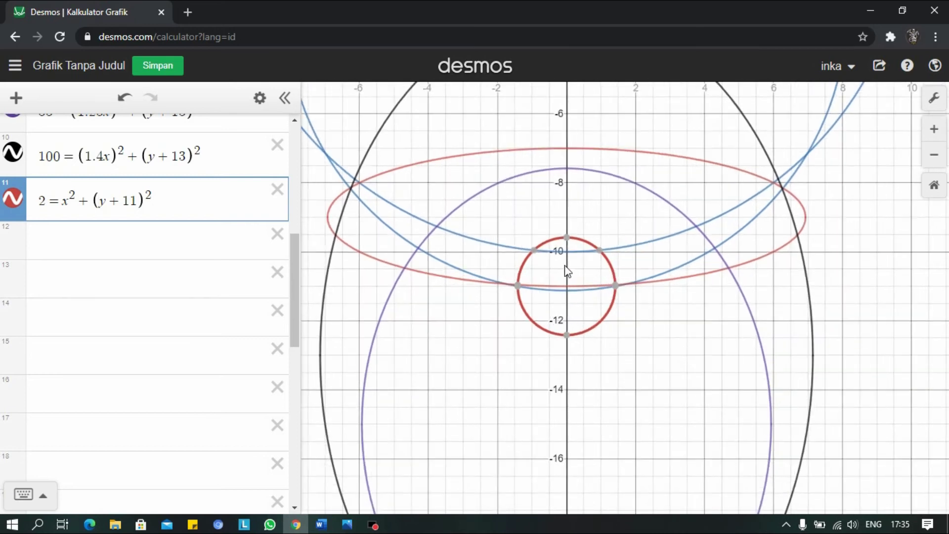
pyautogui.click(138, 206)
pyautogui.press('BackSpace')
pyautogui.write('2')
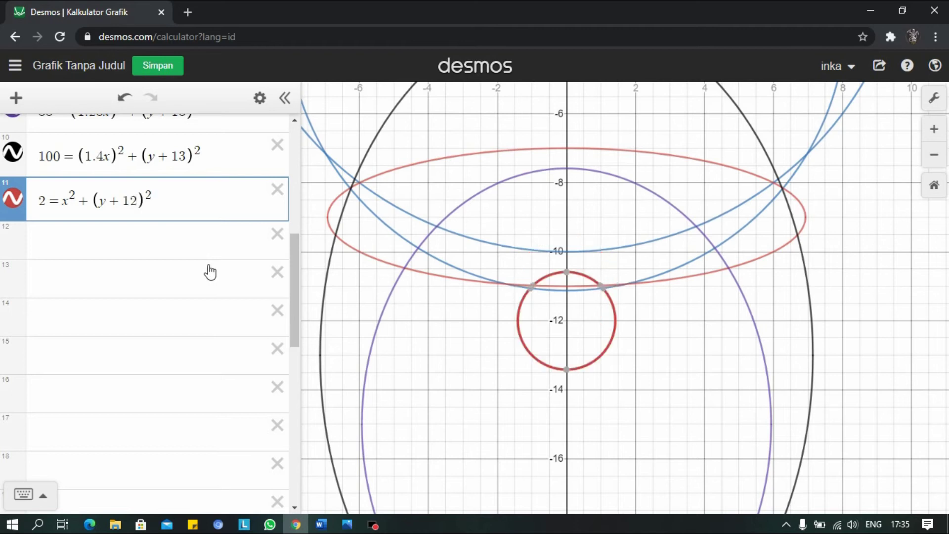
pyautogui.press('BackSpace')
pyautogui.write('1.5')
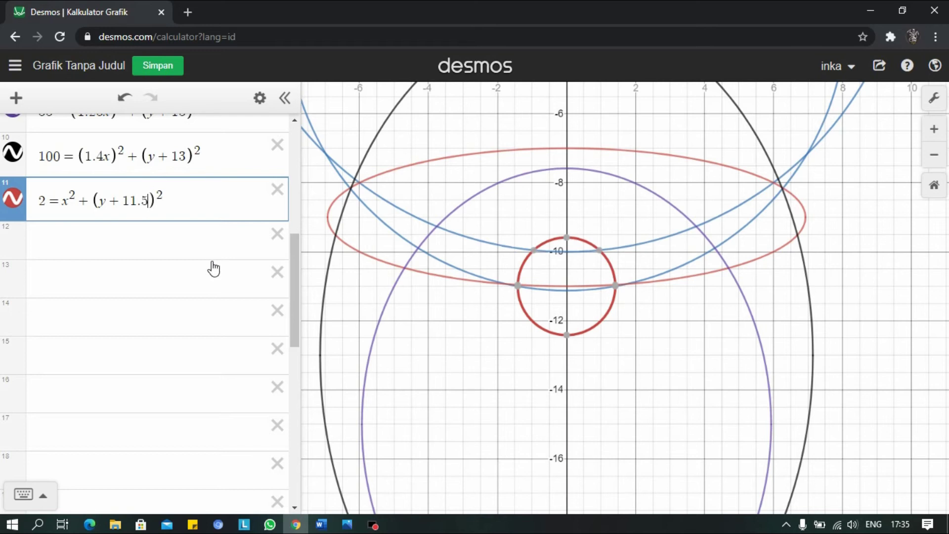
pyautogui.press('BackSpace')
pyautogui.write('6')
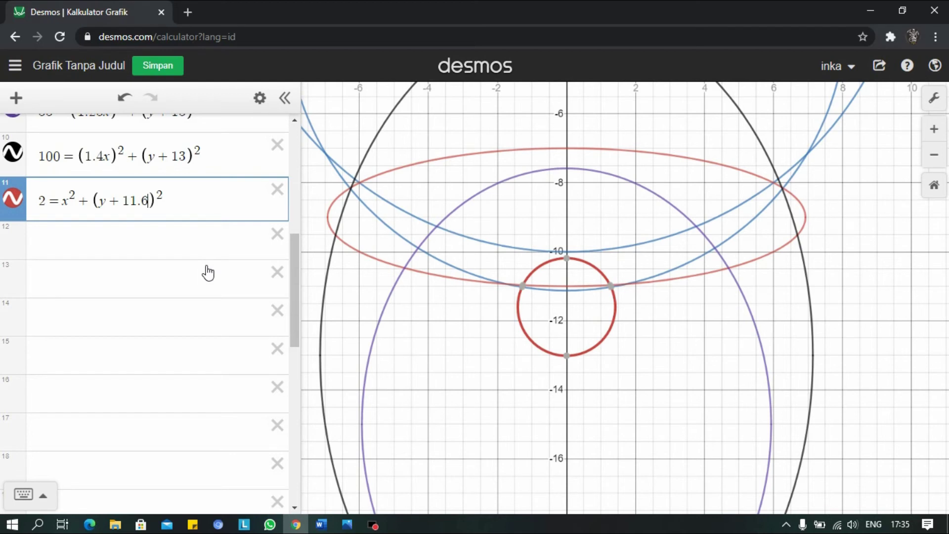
pyautogui.scroll(-2, 197, 245)
pyautogui.scroll(2, 240, 245)
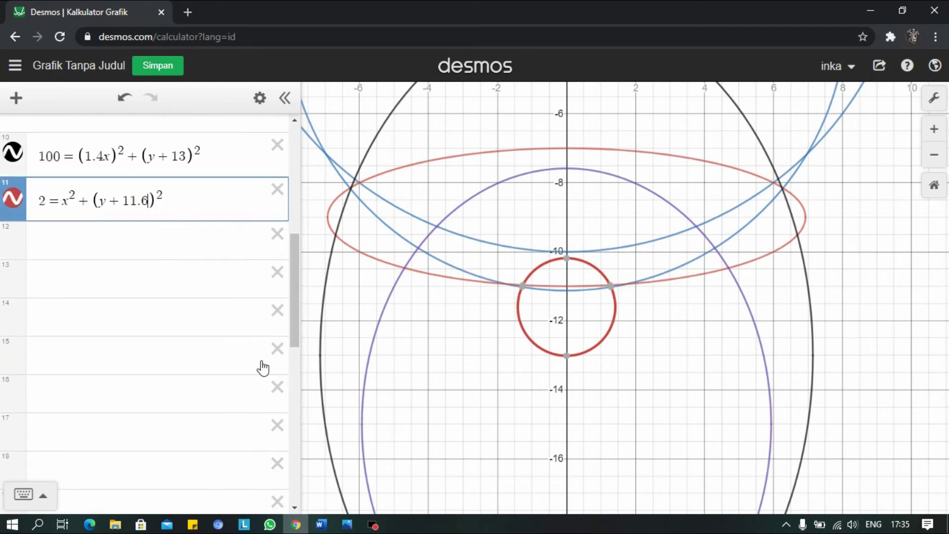
pyautogui.click(372, 525)
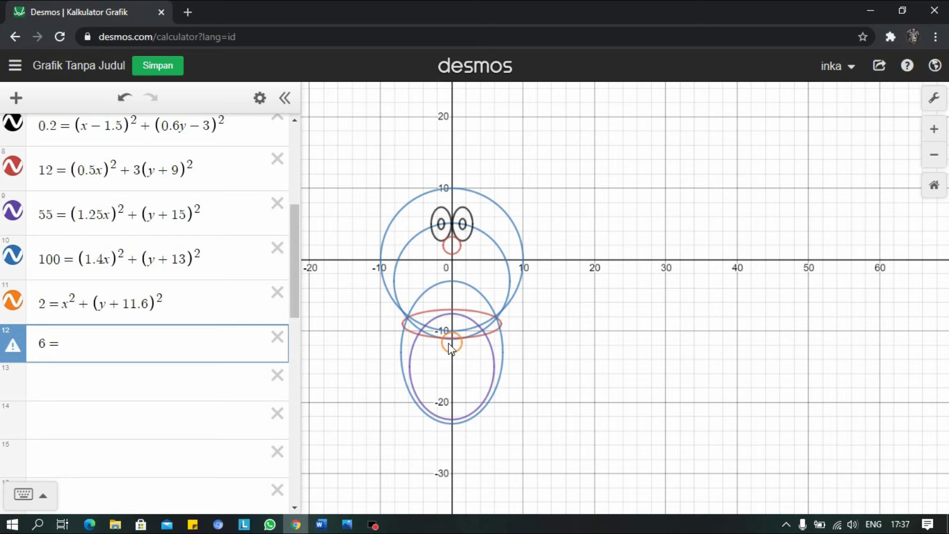
# Complete the twelfth expression as 6=x^2+y^2+16.
pyautogui.write('x')
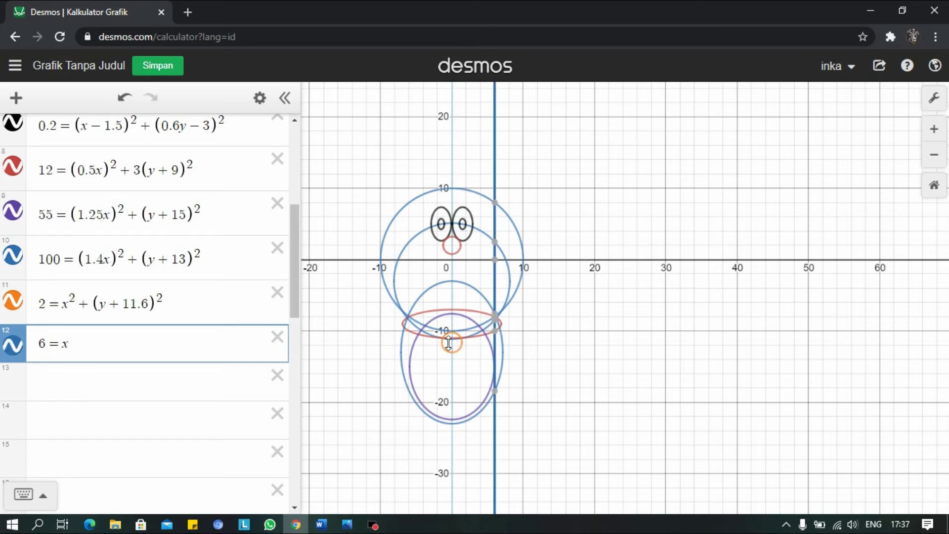
pyautogui.write('^2 ')
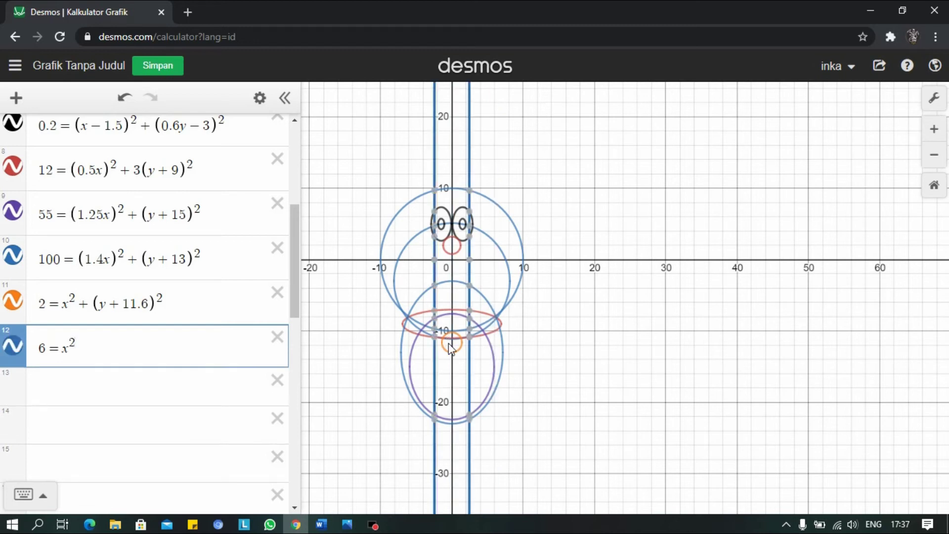
pyautogui.write('+')
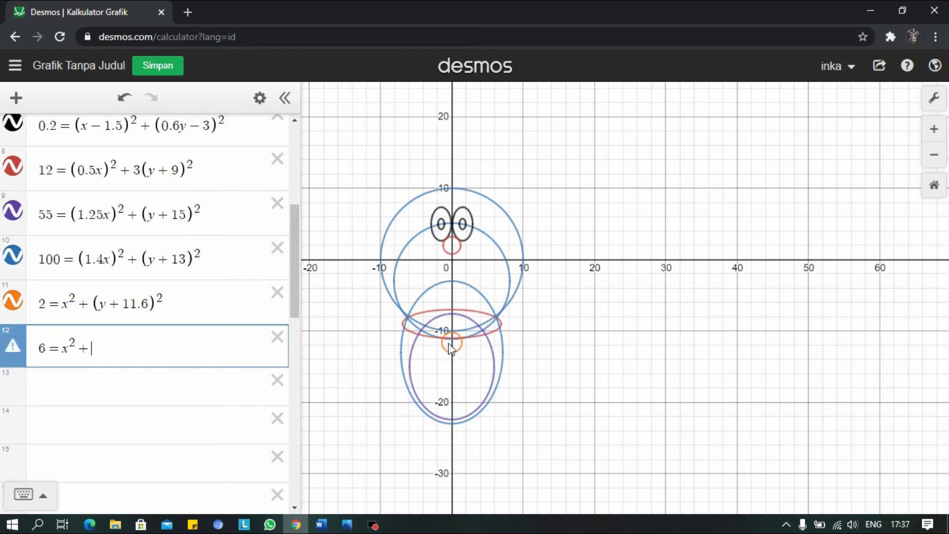
pyautogui.write(' y^2')
pyautogui.write('16')
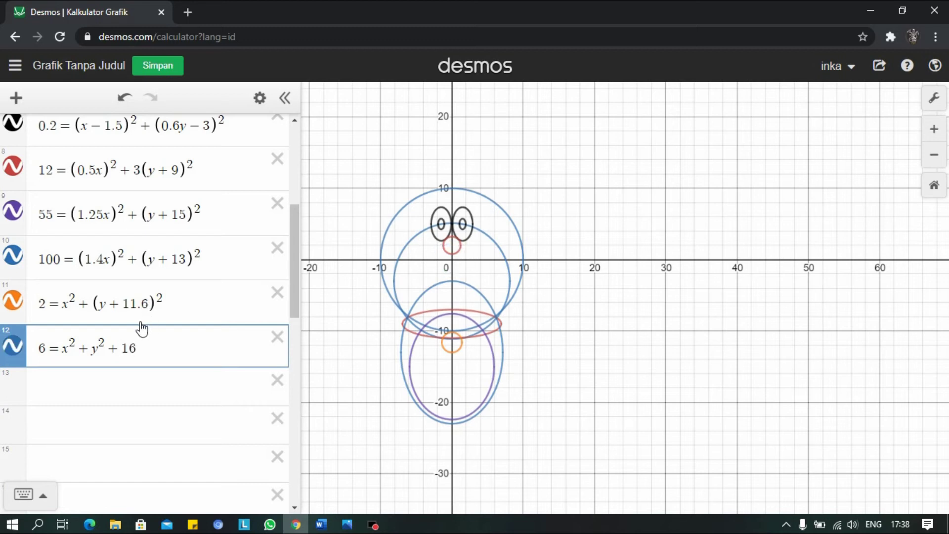
# Remove the exponent from y in the twelfth expression and enclose y+16 in squared parentheses.
pyautogui.press('Left')
pyautogui.press('Left')
pyautogui.press('Left')
pyautogui.press('Left')
pyautogui.press('BackSpace')
pyautogui.press('Right')
pyautogui.press('Right')
pyautogui.press('Right')
pyautogui.press('Right')
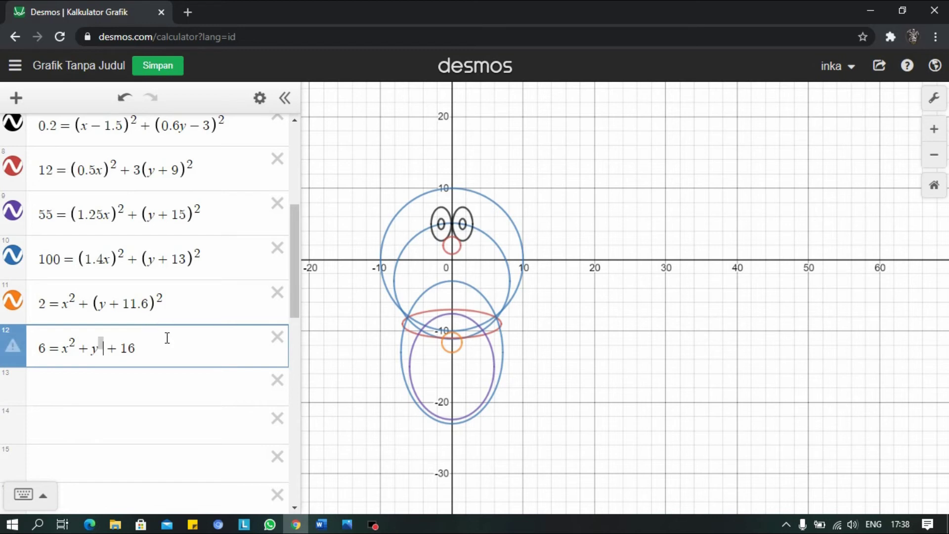
pyautogui.write(')')
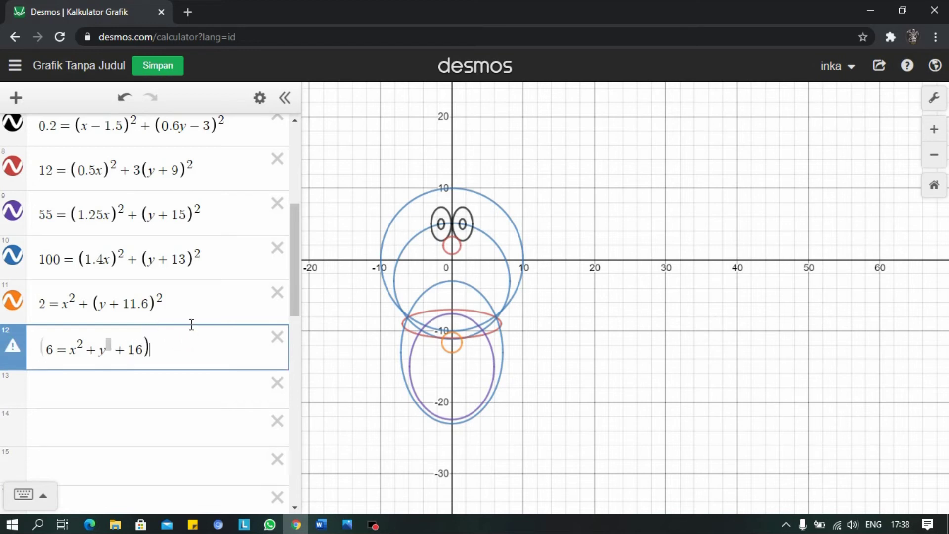
pyautogui.write('^2')
pyautogui.press('Left')
pyautogui.press('Left')
pyautogui.press('Left')
pyautogui.press('Left')
pyautogui.press('Left')
pyautogui.press('Left')
pyautogui.press('Left')
pyautogui.press('Left')
pyautogui.write('(')
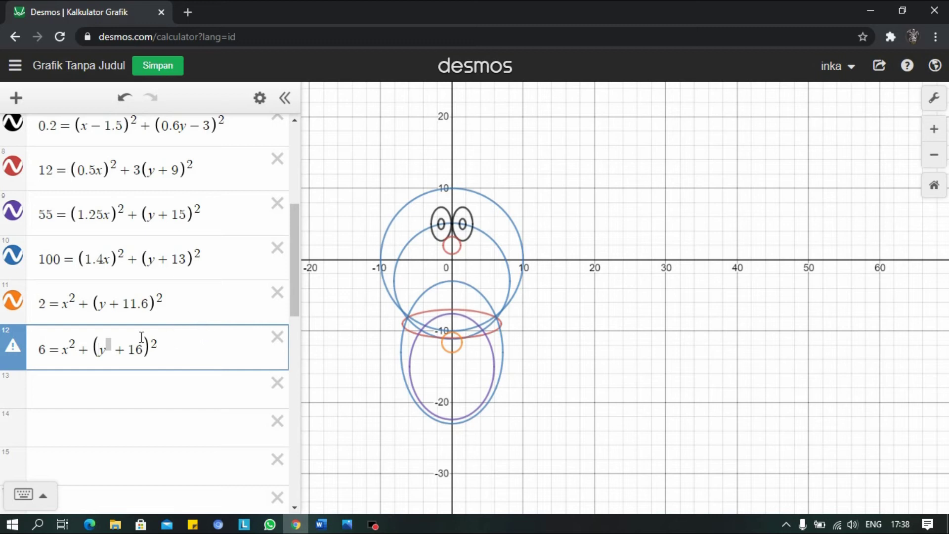
# Delete the empty exponent left after y so the twelfth expression reads 6=x^2+(y+16)^2.
pyautogui.click(112, 354)
pyautogui.click(125, 352)
pyautogui.click(120, 351)
pyautogui.press('BackSpace')
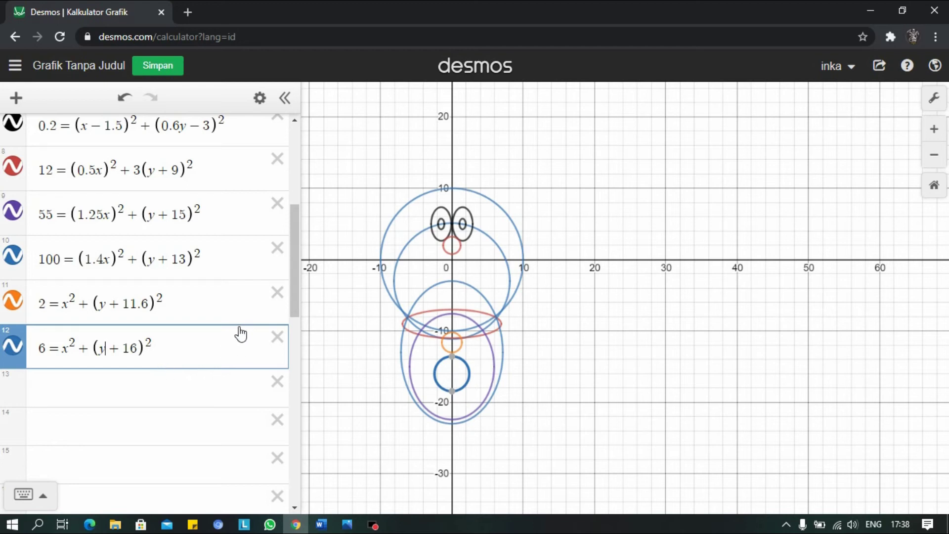
# Widen the pocket ellipse by changing the x term of the twelfth expression to (0.6x)^2.
pyautogui.click(63, 354)
pyautogui.write('0.6')
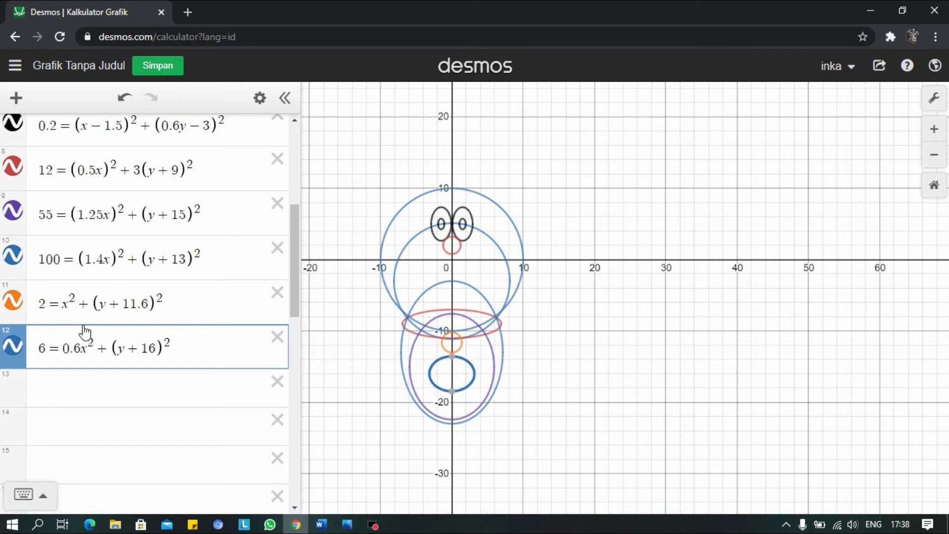
pyautogui.press('Right')
pyautogui.write(')')
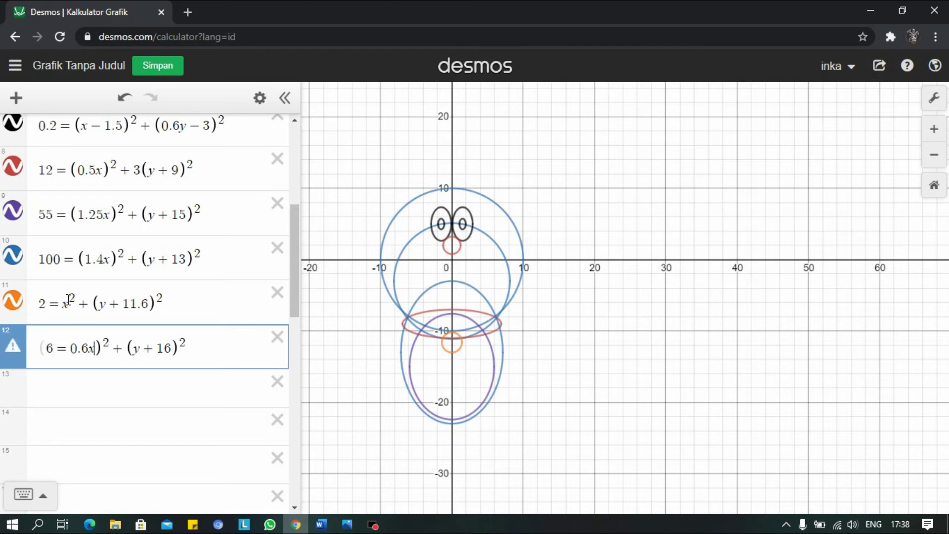
pyautogui.press('Left')
pyautogui.write('(')
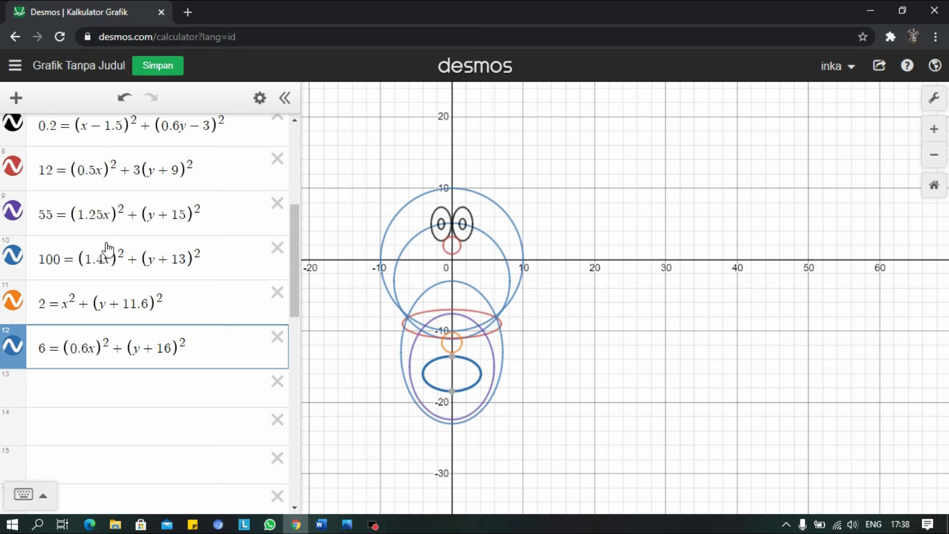
# Enter y=-15 as the thirteenth expression to draw a horizontal line across the pocket ellipse.
pyautogui.scroll(10, 449, 378)
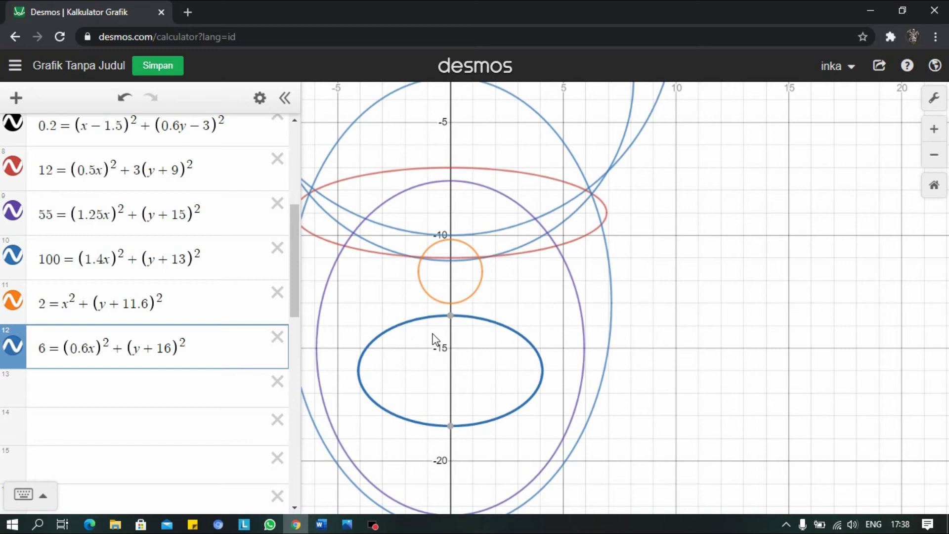
pyautogui.click(106, 394)
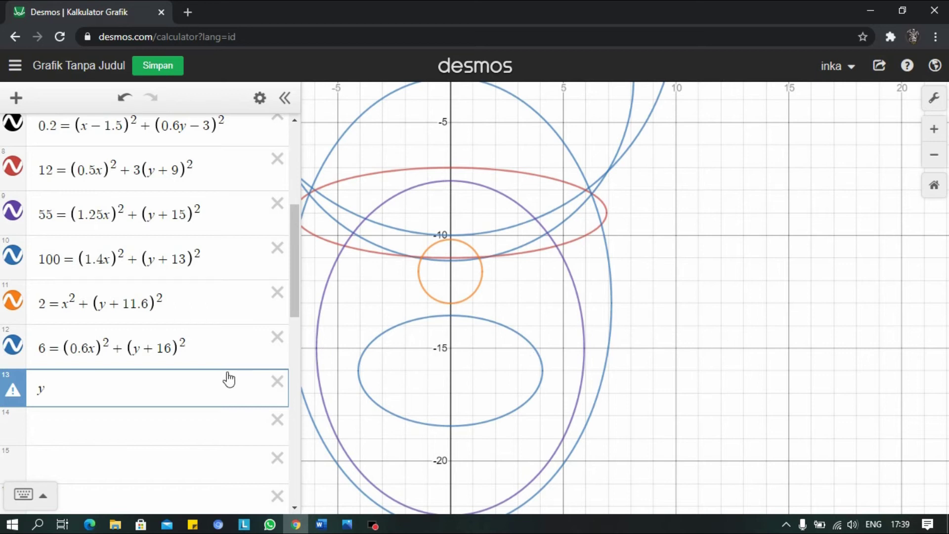
pyautogui.write('= ')
pyautogui.write('-')
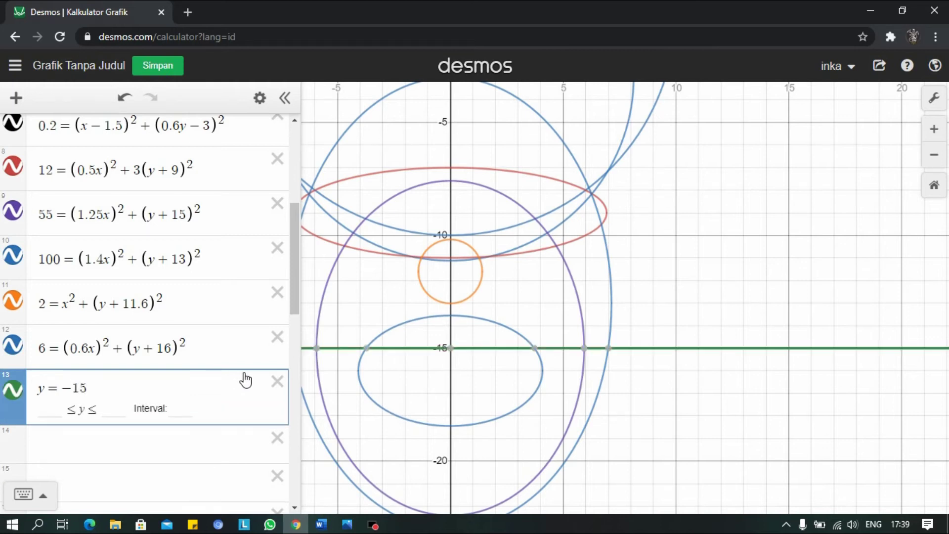
pyautogui.scroll(-2, 619, 332)
pyautogui.scroll(-3, 618, 341)
pyautogui.scroll(3, 594, 349)
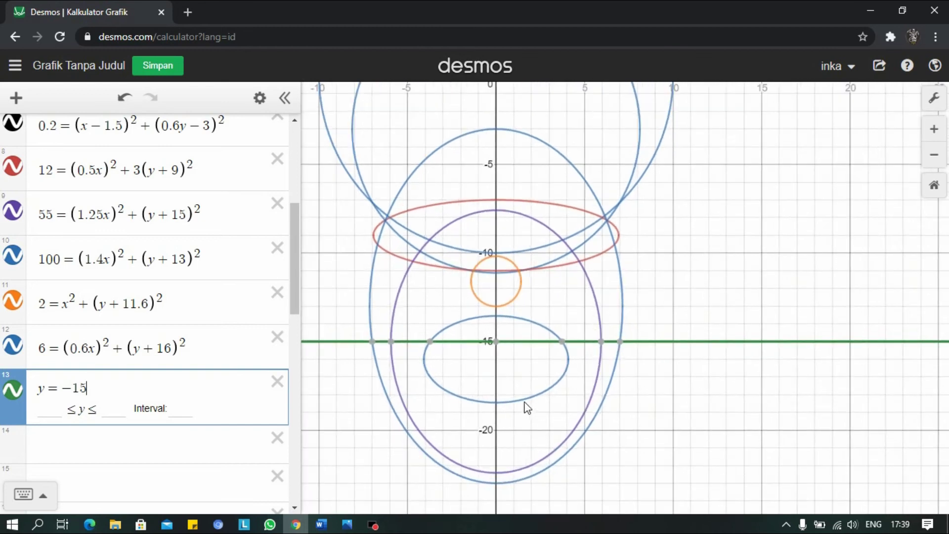
# Change the colour of the horizontal line y=-15 and of the pocket ellipse to black.
pyautogui.click(13, 391)
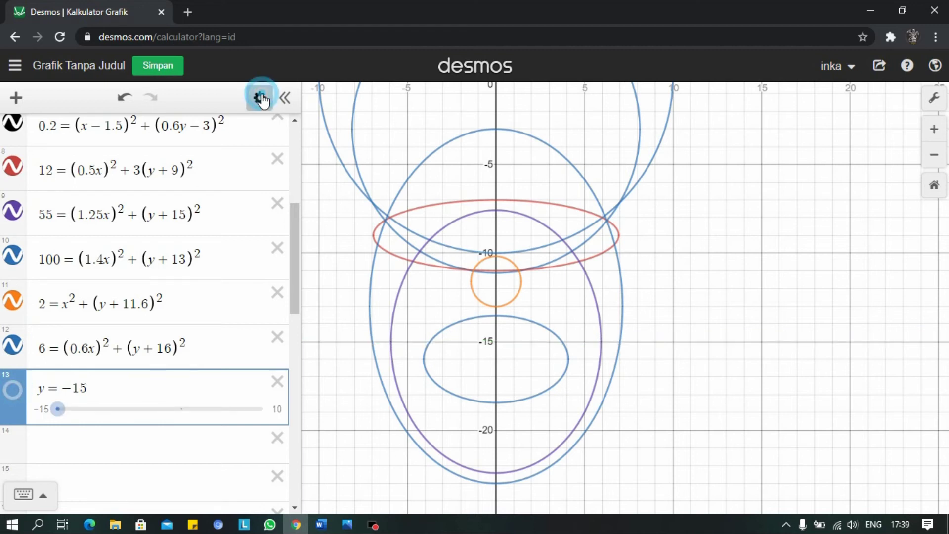
pyautogui.click(19, 399)
pyautogui.click(11, 391)
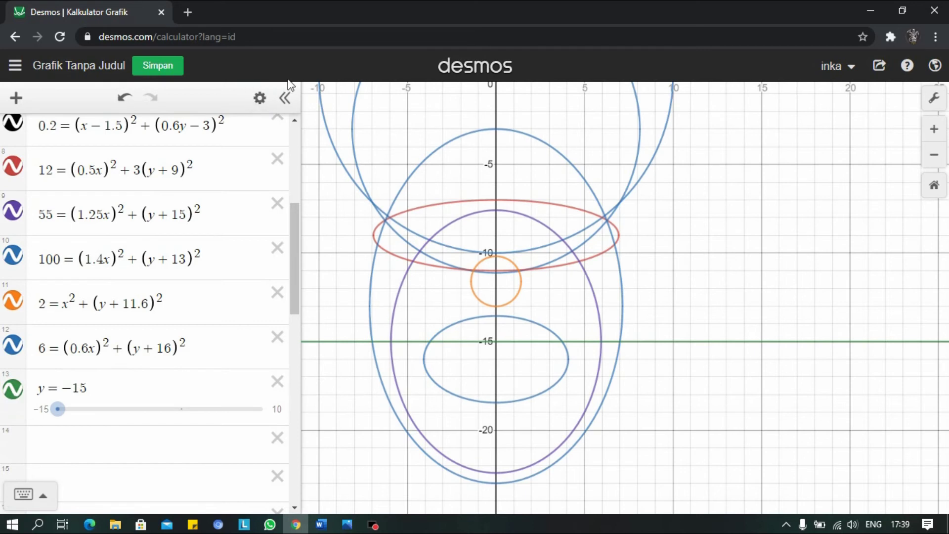
pyautogui.click(259, 97)
pyautogui.click(12, 393)
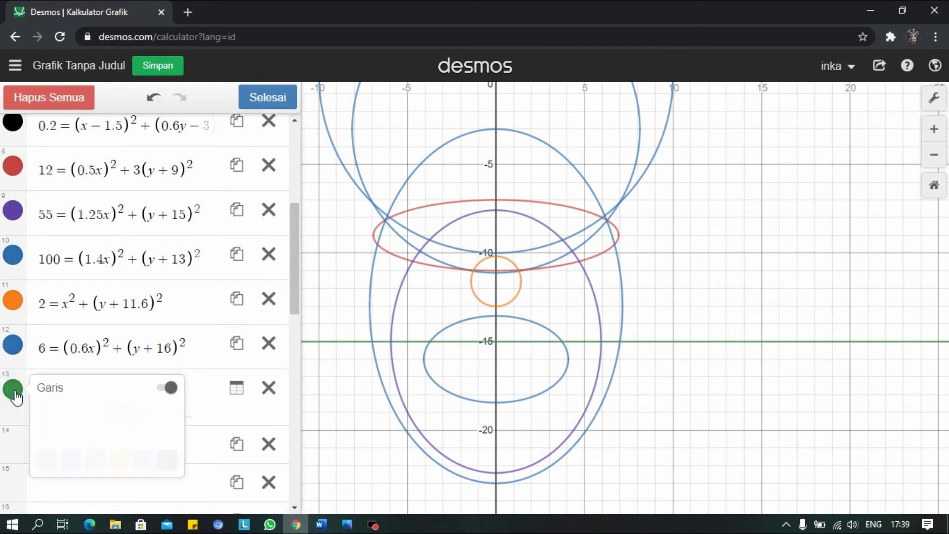
pyautogui.click(163, 461)
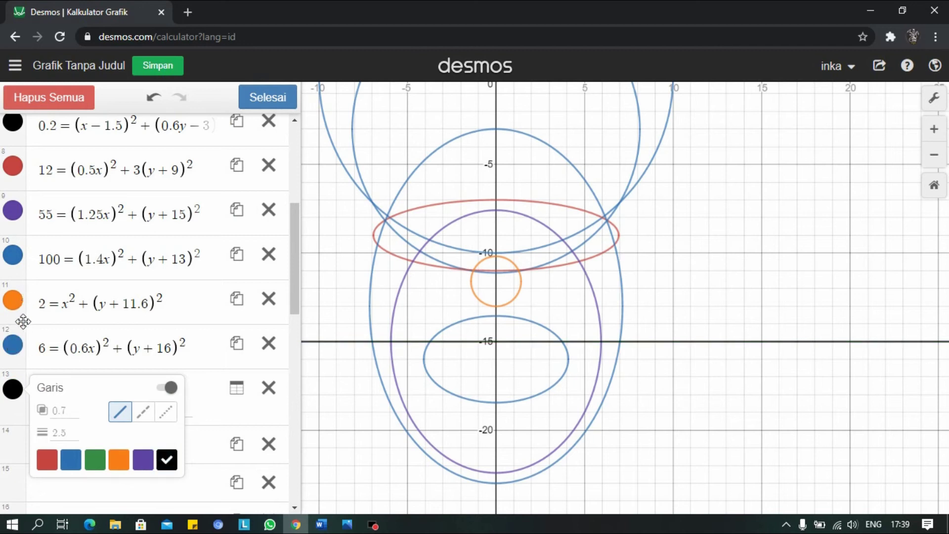
pyautogui.click(13, 345)
pyautogui.click(155, 415)
pyautogui.click(166, 416)
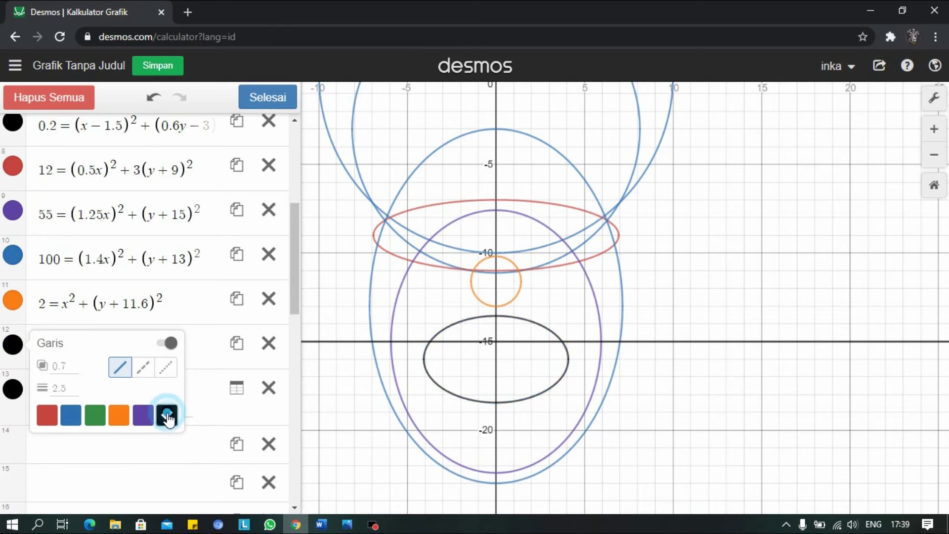
# Examine the whole figure and the pocket area on the graph at different scales.
pyautogui.scroll(-1, 764, 268)
pyautogui.scroll(-5, 718, 271)
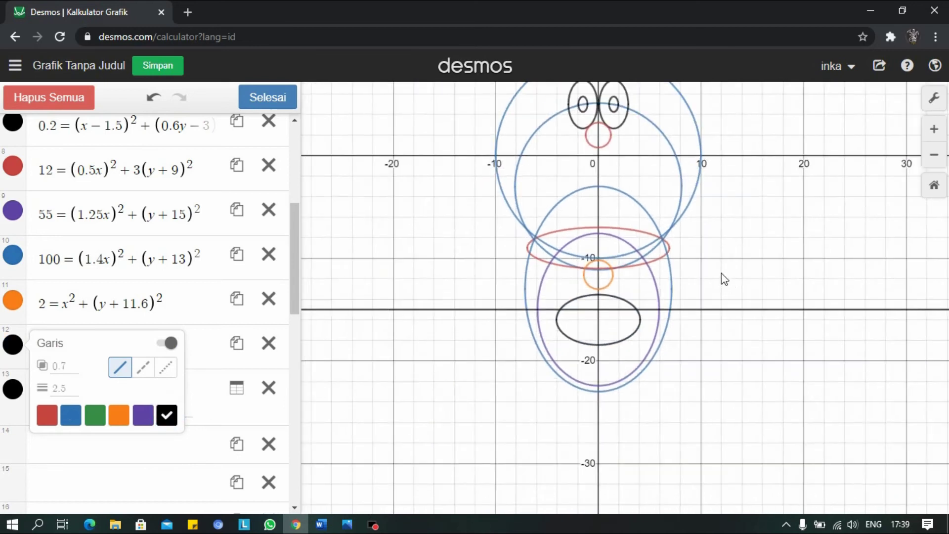
pyautogui.scroll(4, 704, 302)
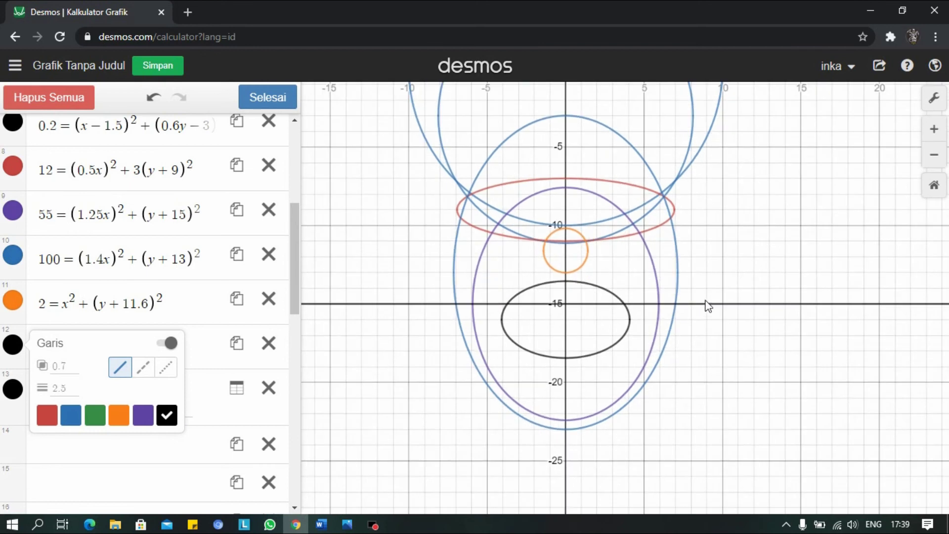
pyautogui.scroll(-2, 710, 308)
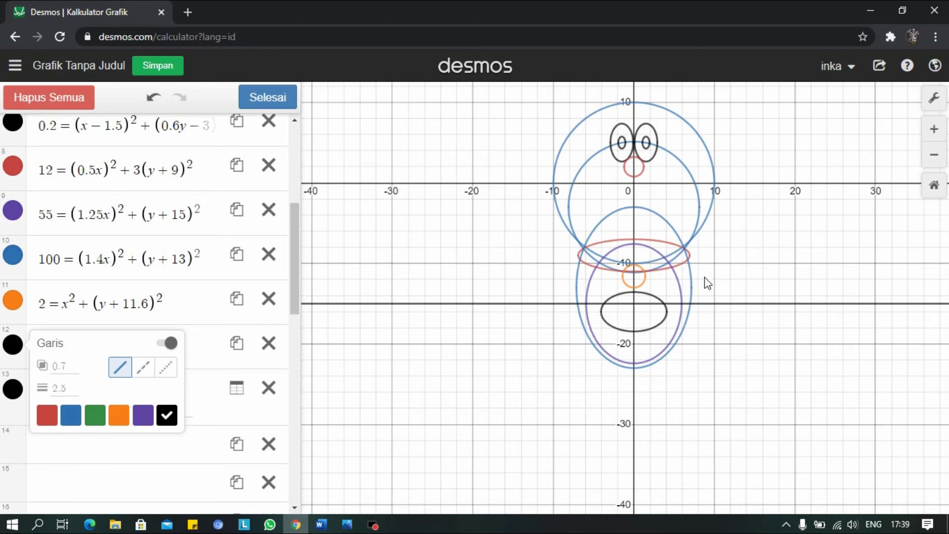
pyautogui.scroll(5, 705, 280)
pyautogui.scroll(1, 598, 280)
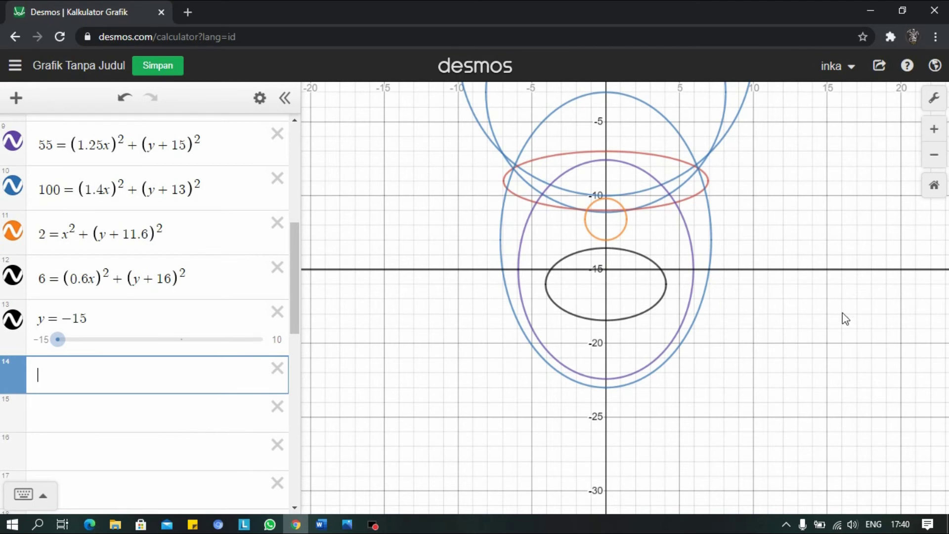
pyautogui.scroll(-3, 788, 297)
pyautogui.scroll(-1, 798, 293)
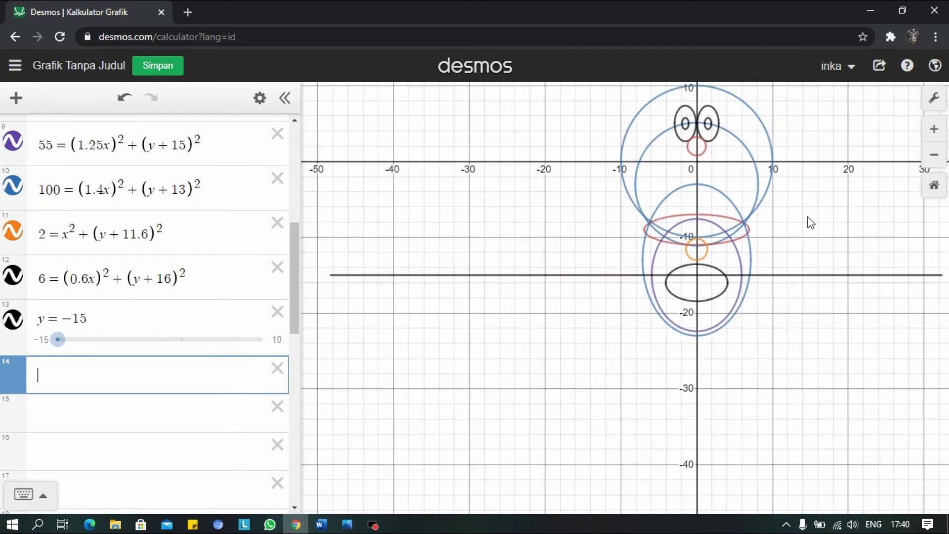
pyautogui.scroll(2, 815, 177)
pyautogui.scroll(-2, 815, 179)
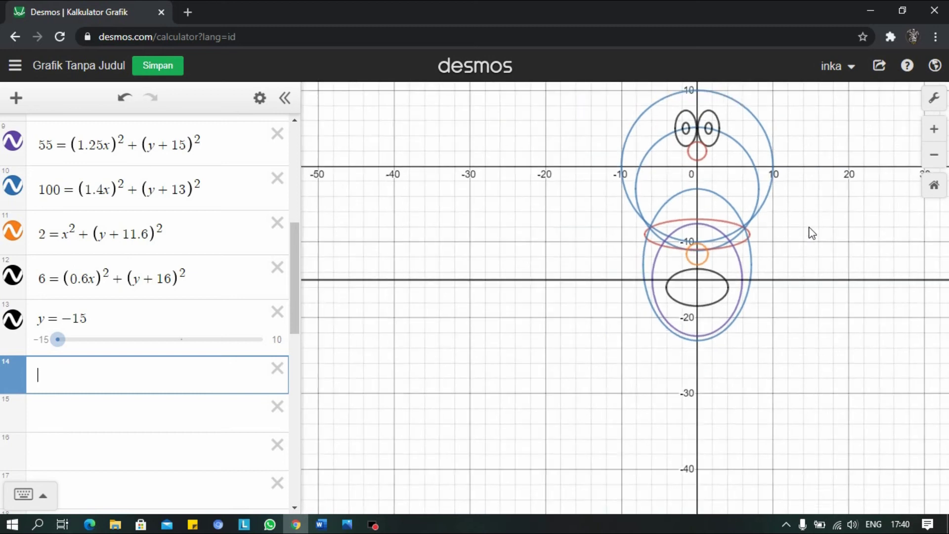
pyautogui.scroll(-1, 805, 233)
pyautogui.scroll(2, 815, 116)
pyautogui.scroll(2, 818, 132)
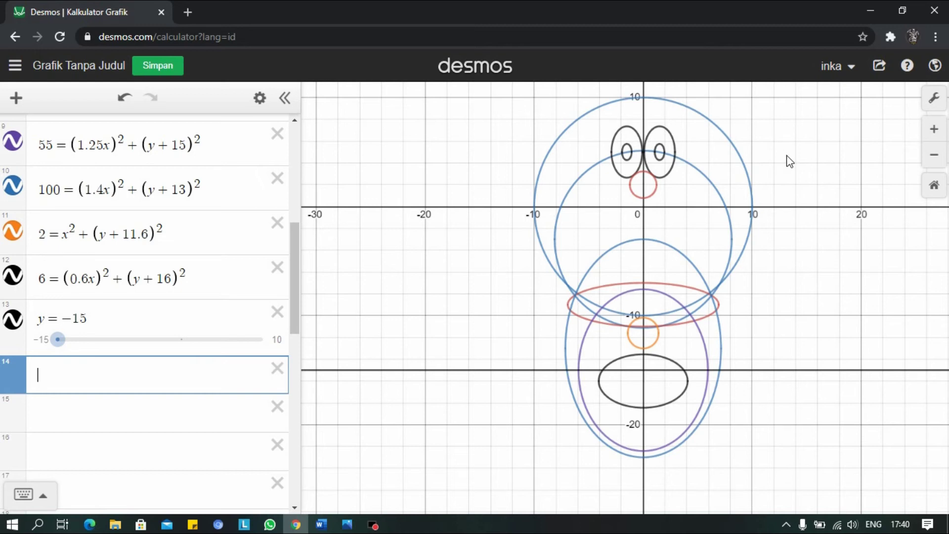
pyautogui.scroll(-2, 790, 159)
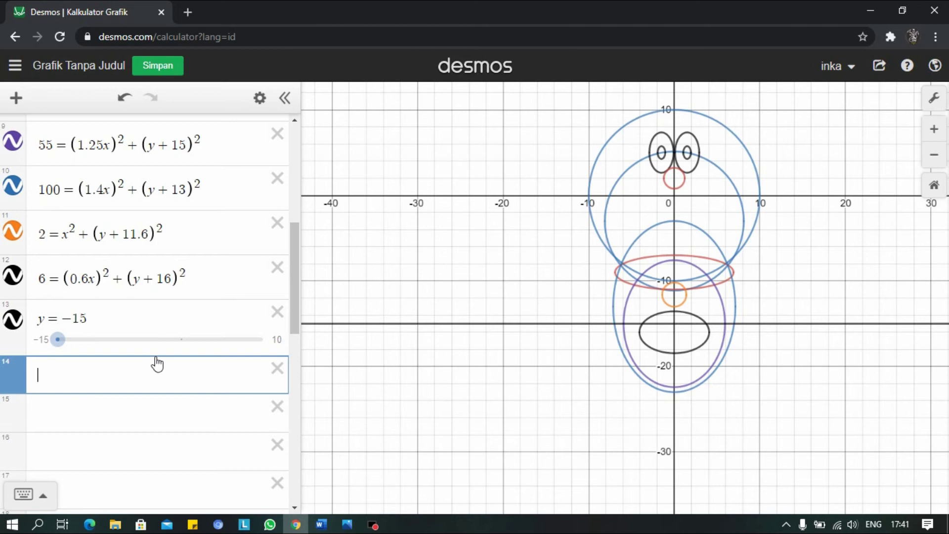
# Enter 26=(4-0.9x)+y^2 as the fourteenth expression.
pyautogui.write('26 =')
pyautogui.write('4(')
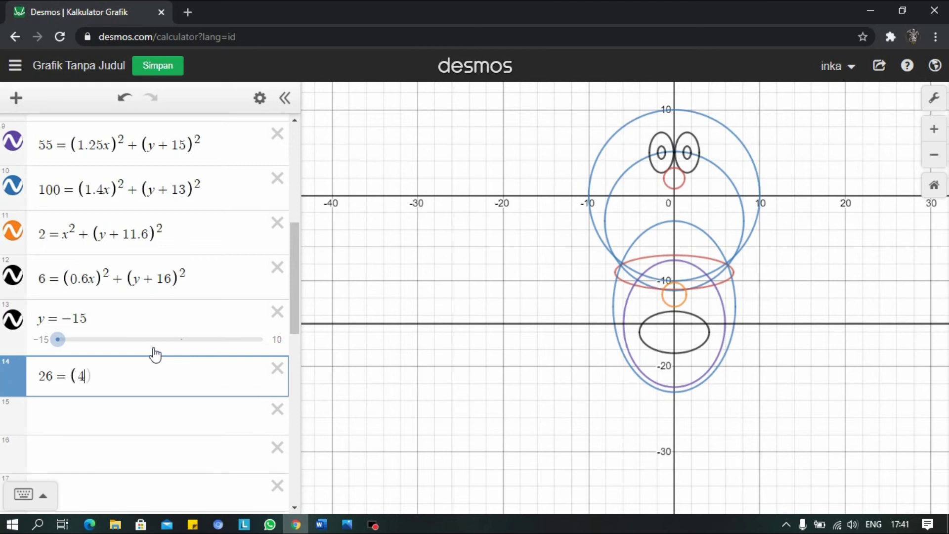
pyautogui.write('-0')
pyautogui.write('.9x')
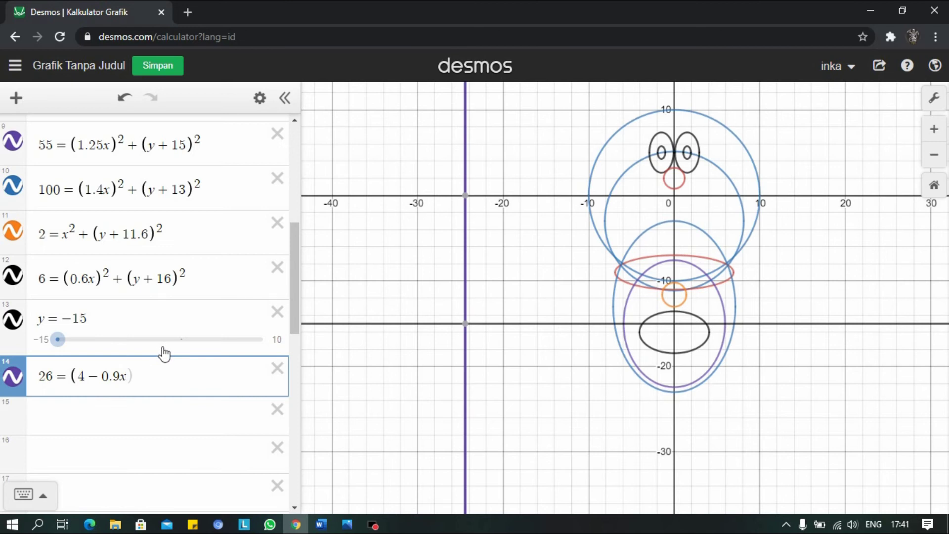
pyautogui.press('Return')
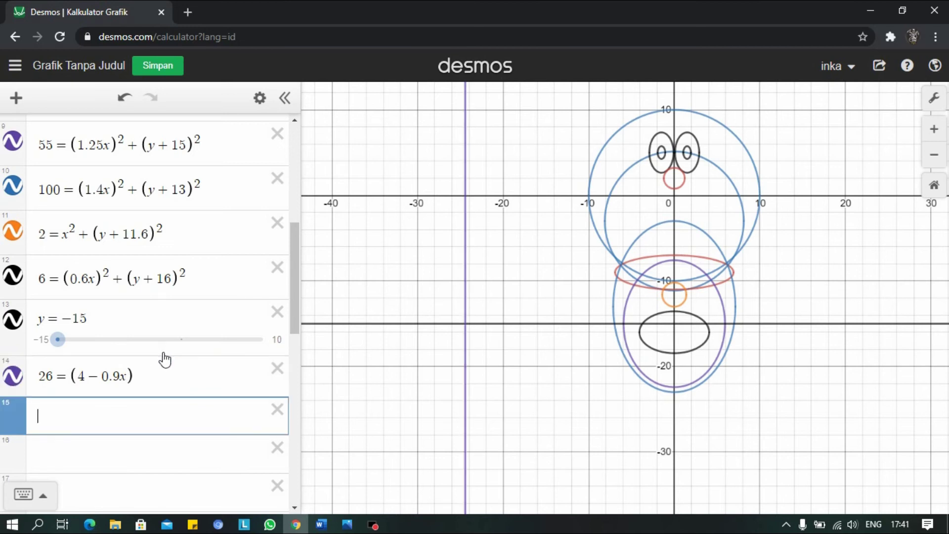
pyautogui.click(204, 380)
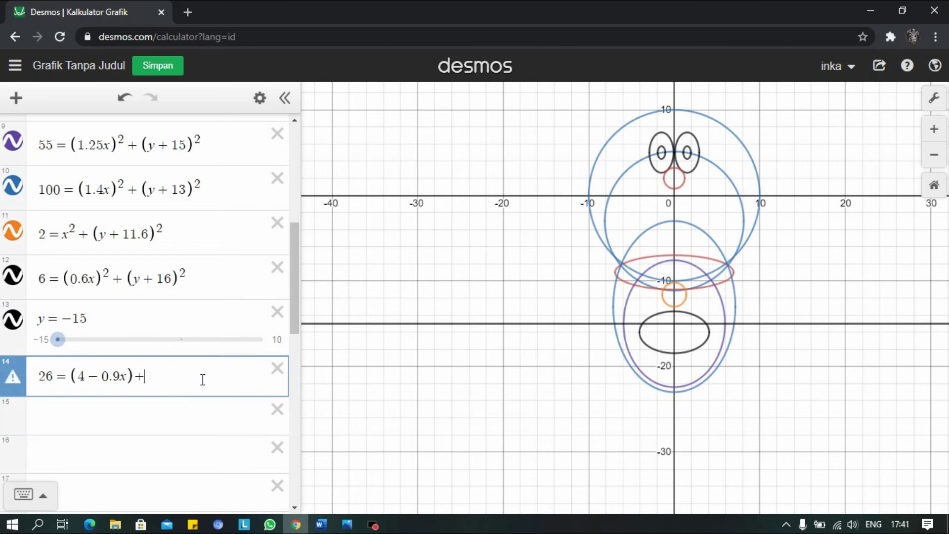
pyautogui.write('+y')
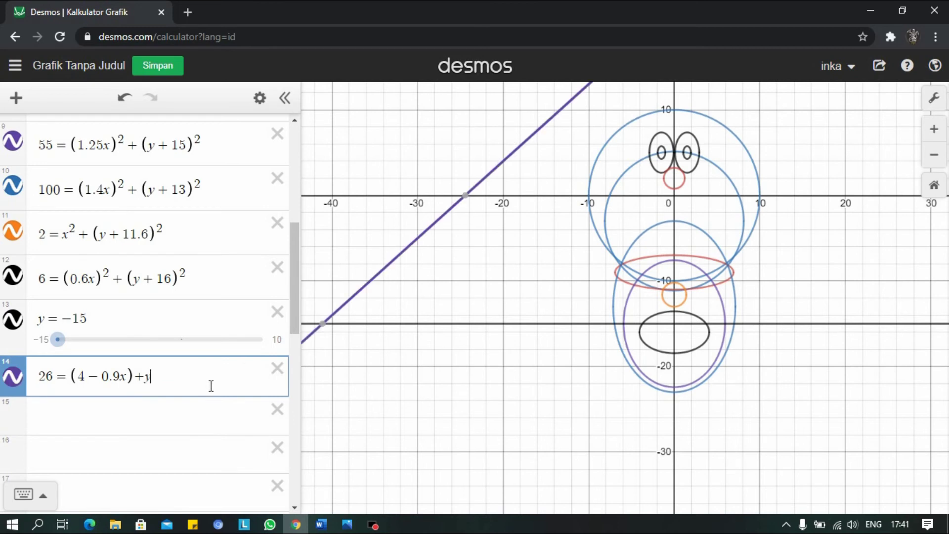
pyautogui.write('^2')
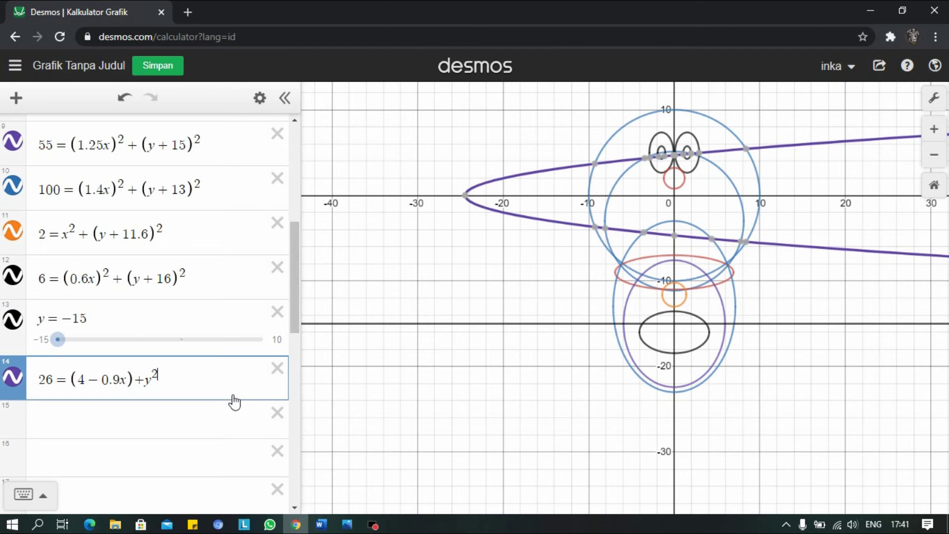
# Check the new curve's x-intercept and change the fourteenth expression to 26=(4-0.9x)^2+y.
pyautogui.click(466, 201)
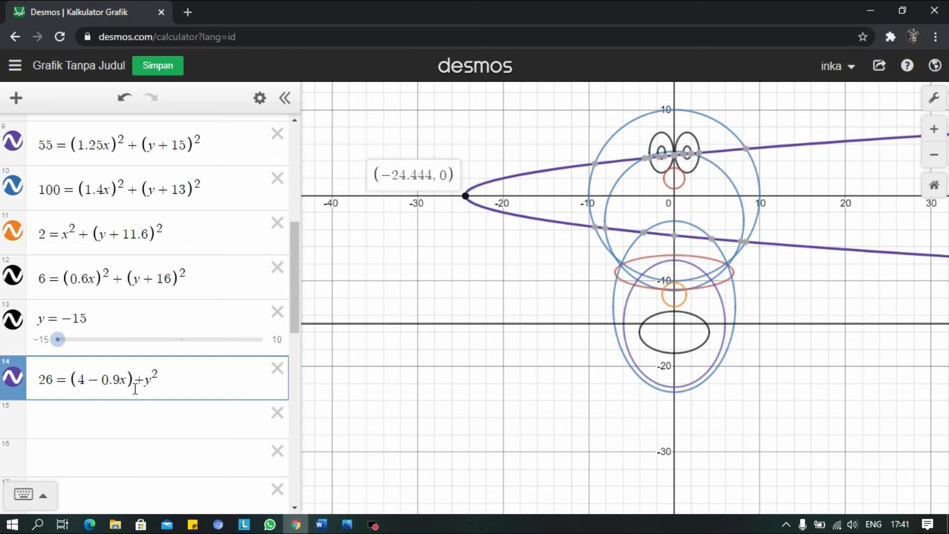
pyautogui.click(154, 383)
pyautogui.click(159, 379)
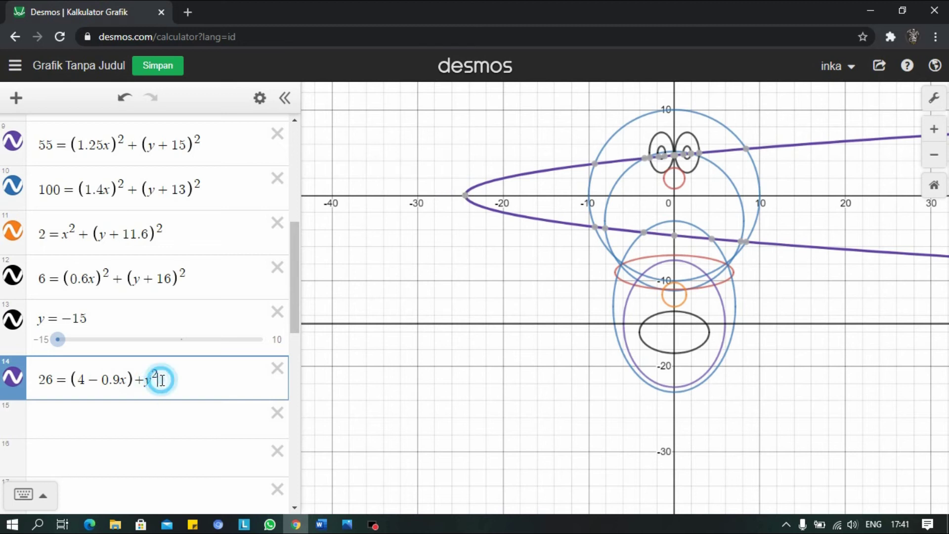
pyautogui.press('BackSpace')
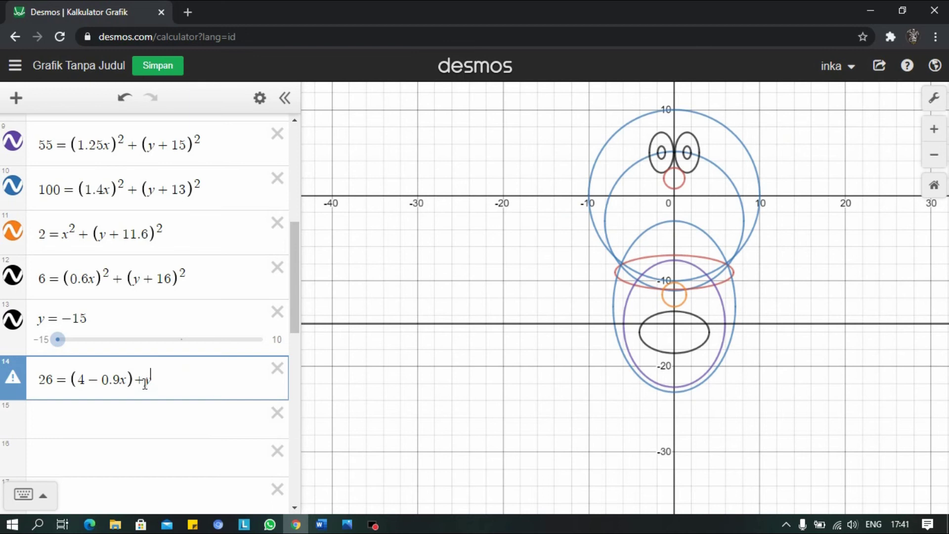
pyautogui.click(127, 379)
pyautogui.write('^2')
pyautogui.click(168, 375)
pyautogui.press('BackSpace')
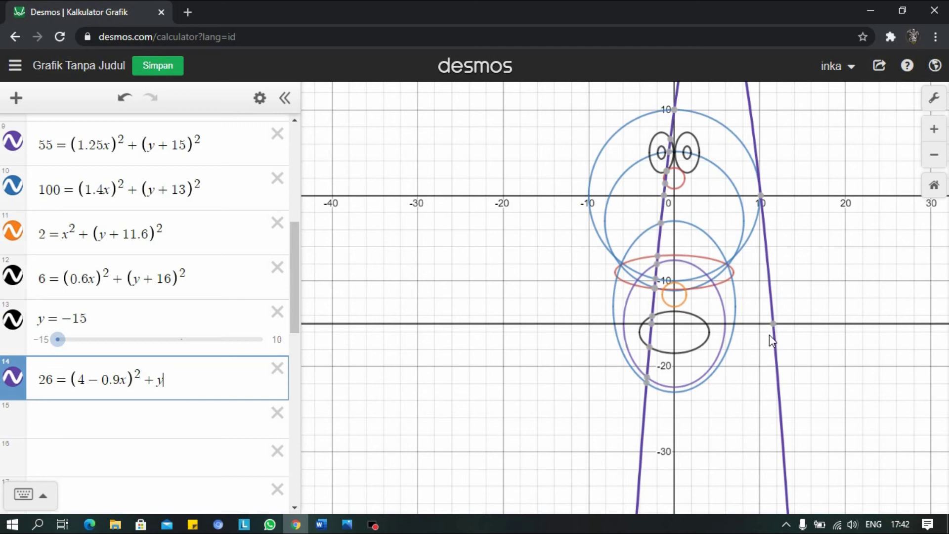
pyautogui.scroll(2, 772, 339)
pyautogui.scroll(-4, 772, 338)
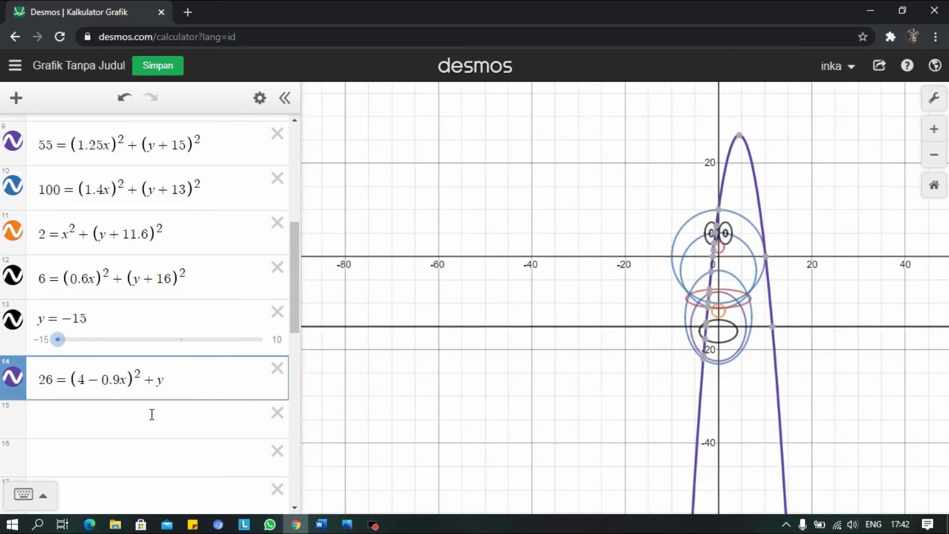
# Change the fourteenth expression to 26=(4-0.9x)^2-y and check where its curve crosses the line y=-15 beside the body.
pyautogui.doubleClick(156, 379)
pyautogui.click(176, 378)
pyautogui.press('BackSpace')
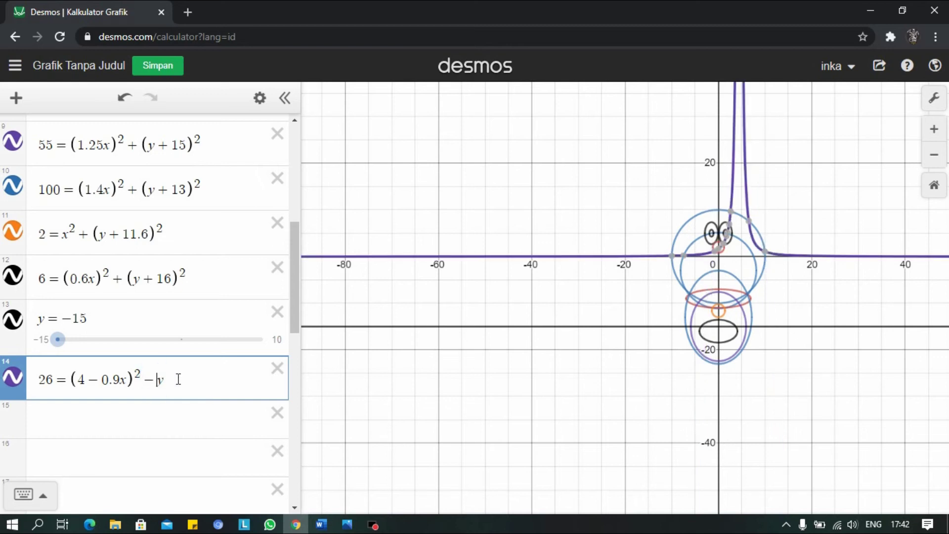
pyautogui.write('-')
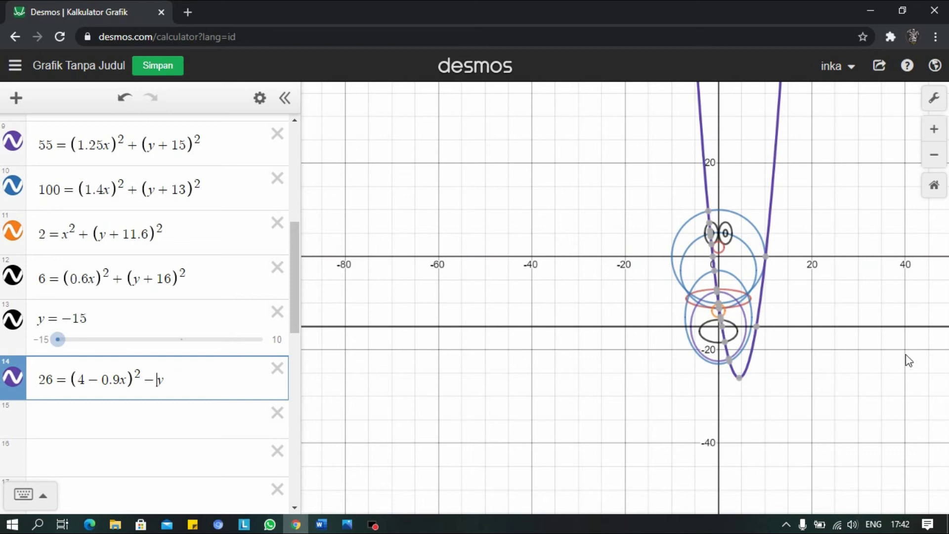
pyautogui.scroll(3, 733, 386)
pyautogui.scroll(3, 732, 386)
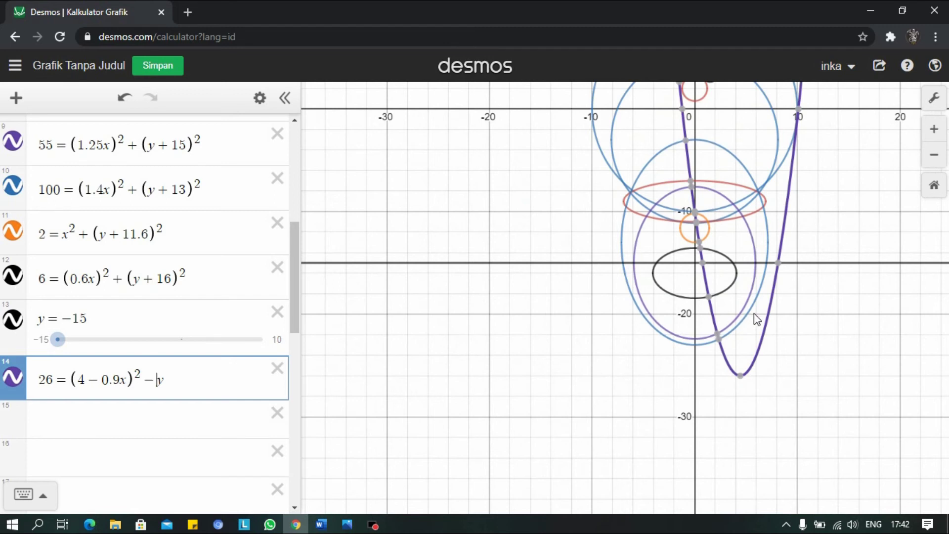
pyautogui.moveTo(779, 267)
pyautogui.scroll(2, 779, 267)
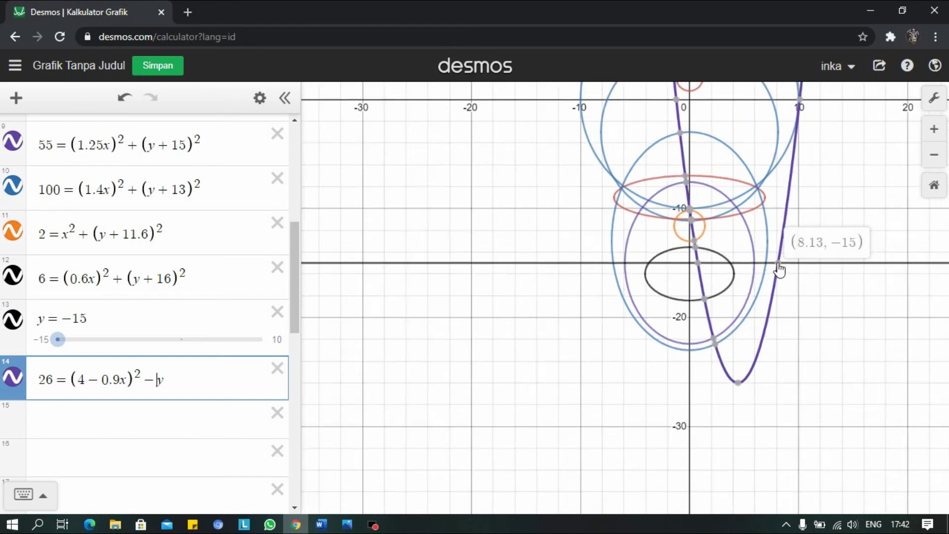
pyautogui.click(779, 268)
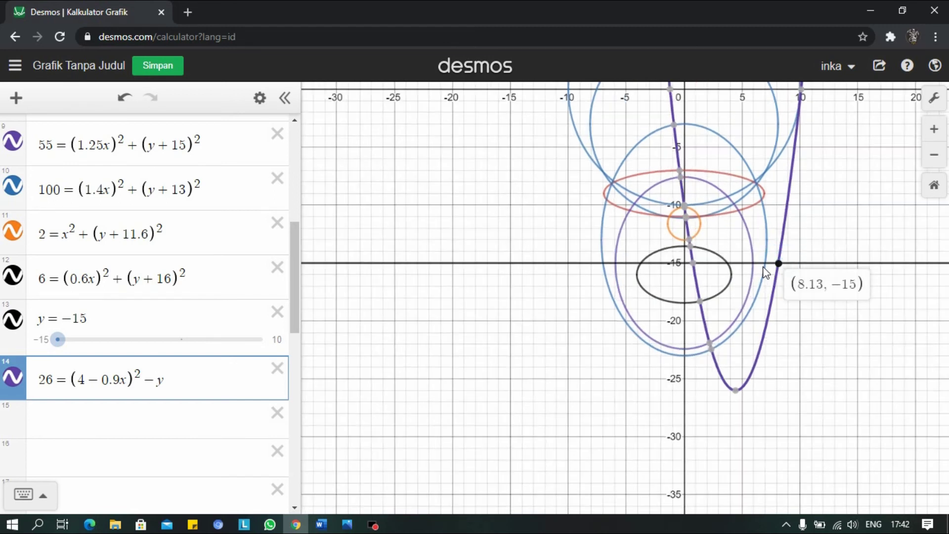
# Set the x coefficient in the fourteenth expression to 0.999999999.
pyautogui.click(115, 383)
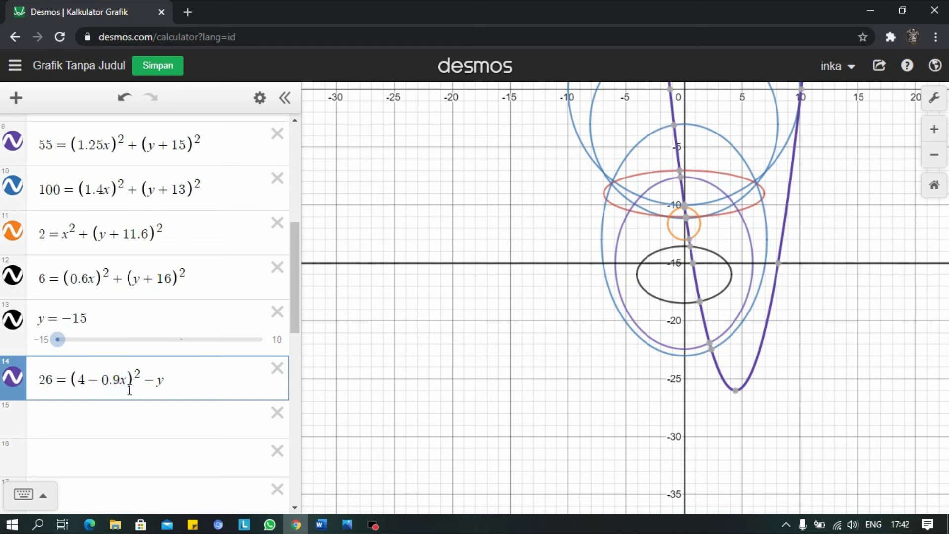
pyautogui.write('999')
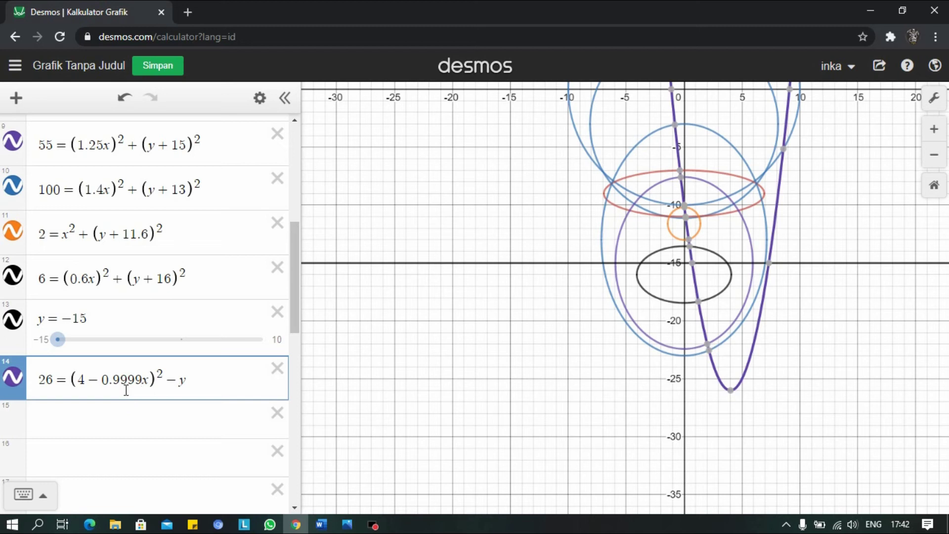
pyautogui.write('99999')
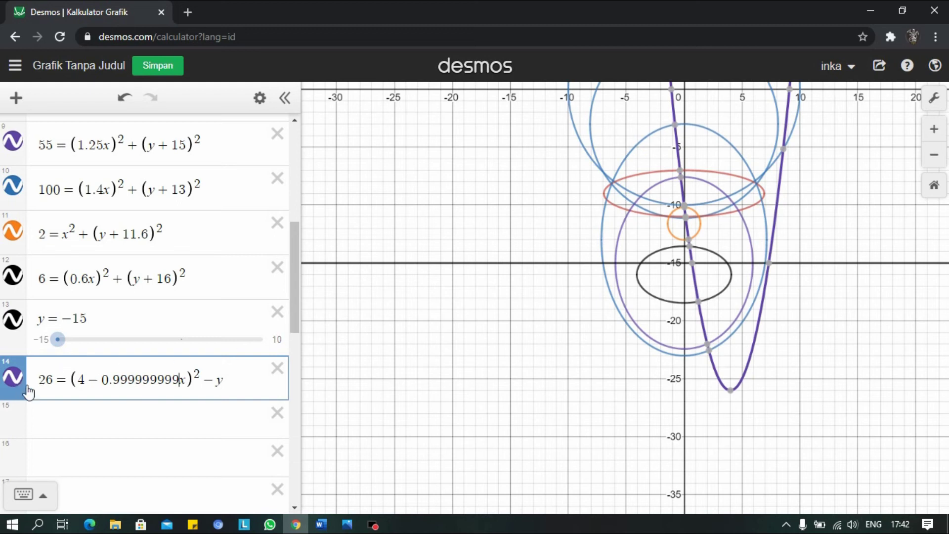
# Copy the equation 26=(4-0.999999999x)^2-y from the fourteenth expression into the fifteenth row.
pyautogui.moveTo(38, 384); pyautogui.dragTo(248, 380)
pyautogui.hotkey('ctrl', 'c')
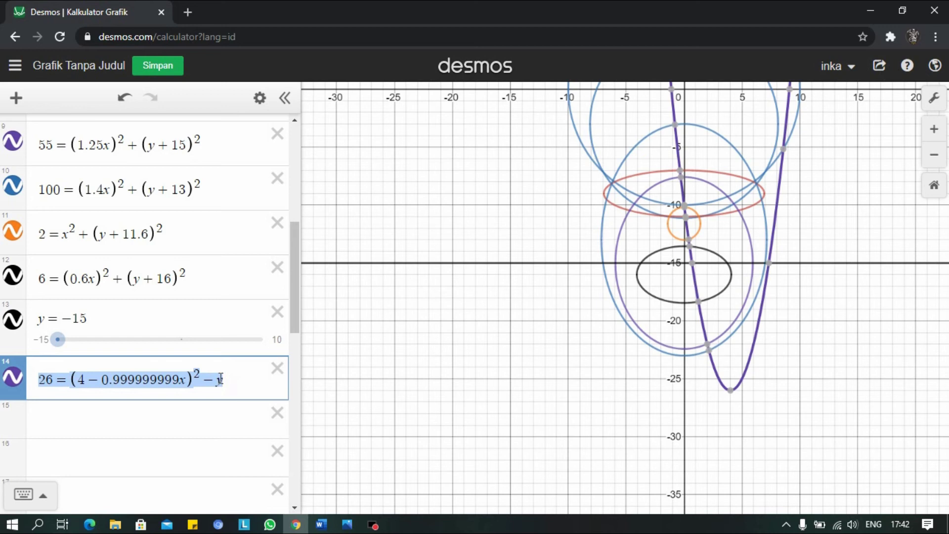
pyautogui.press('BackSpace')
pyautogui.hotkey('ctrl', 'z')
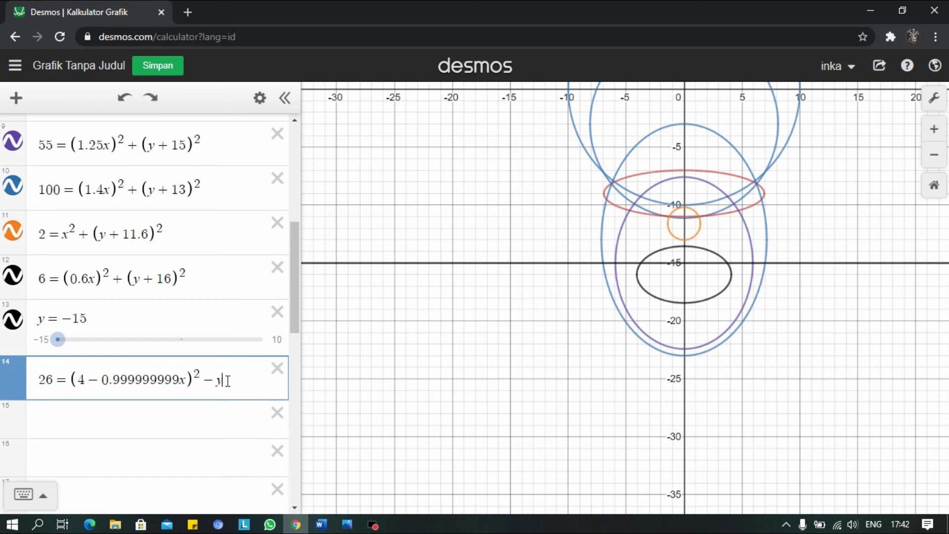
pyautogui.click(134, 416)
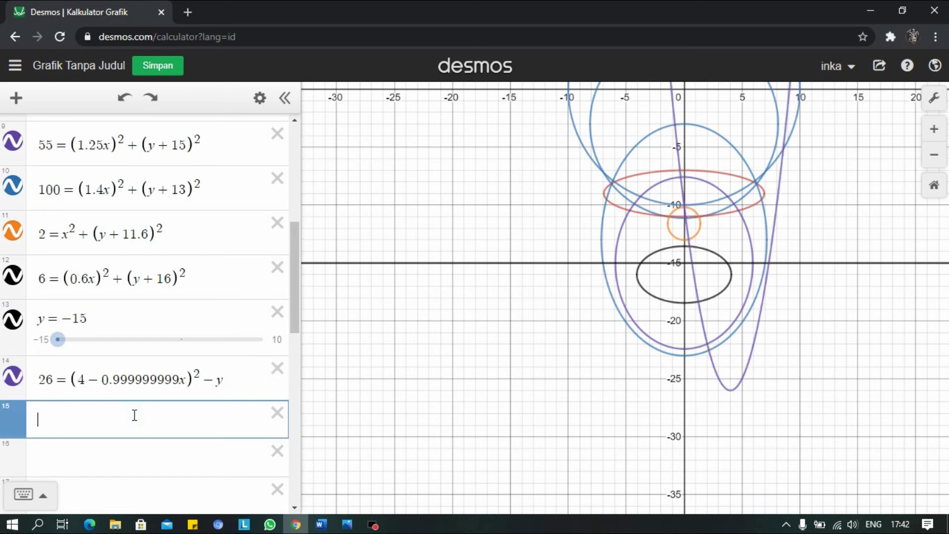
pyautogui.hotkey('ctrl', 'v')
pyautogui.scroll(-5, 589, 363)
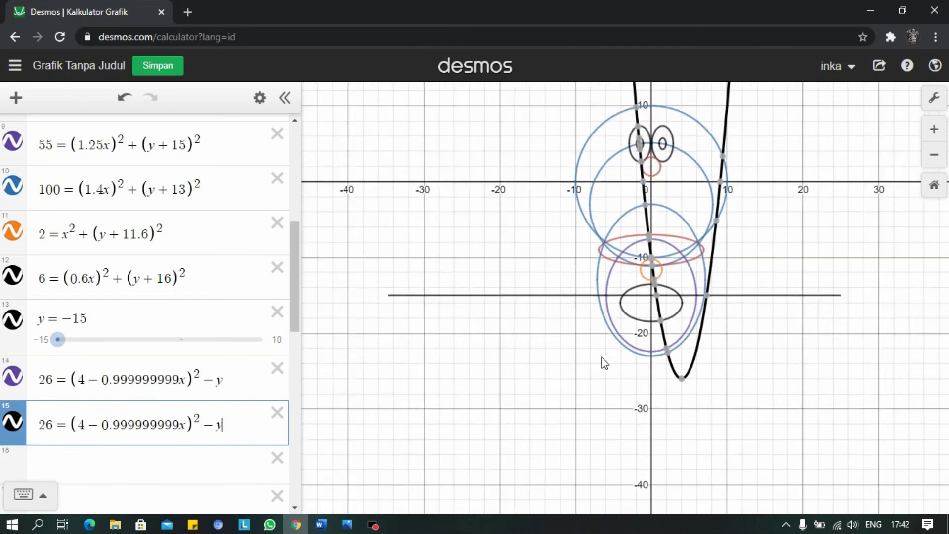
pyautogui.scroll(2, 424, 361)
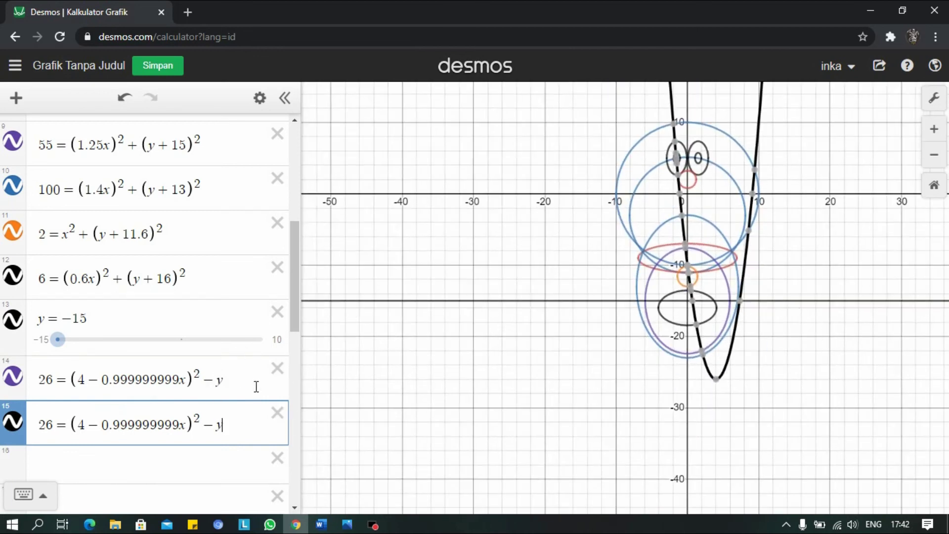
# Change the fifteenth expression to 26=(4+0.999999999x)^2-y to mirror the parabola, and check it against the body.
pyautogui.scroll(4, 132, 447)
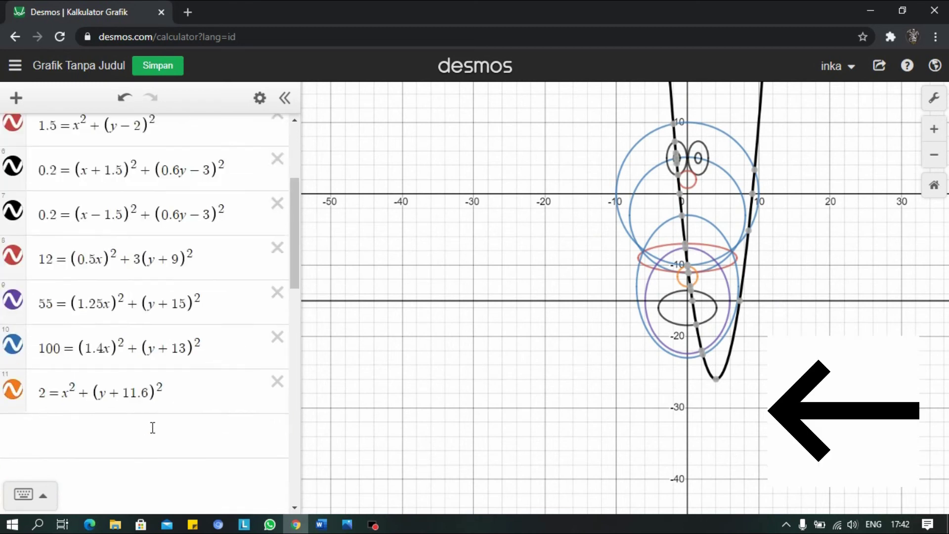
pyautogui.scroll(-7, 153, 429)
pyautogui.scroll(-1, 133, 396)
pyautogui.scroll(3, 109, 346)
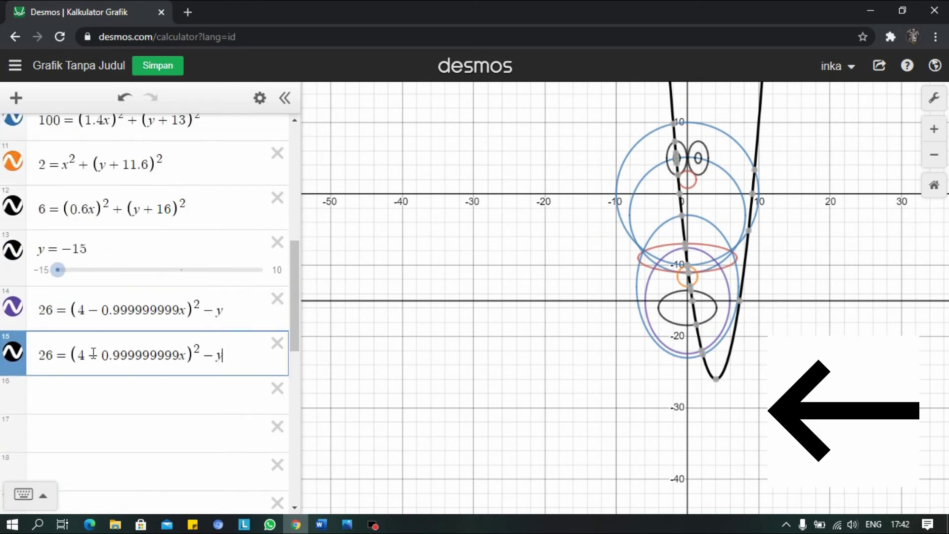
pyautogui.click(102, 355)
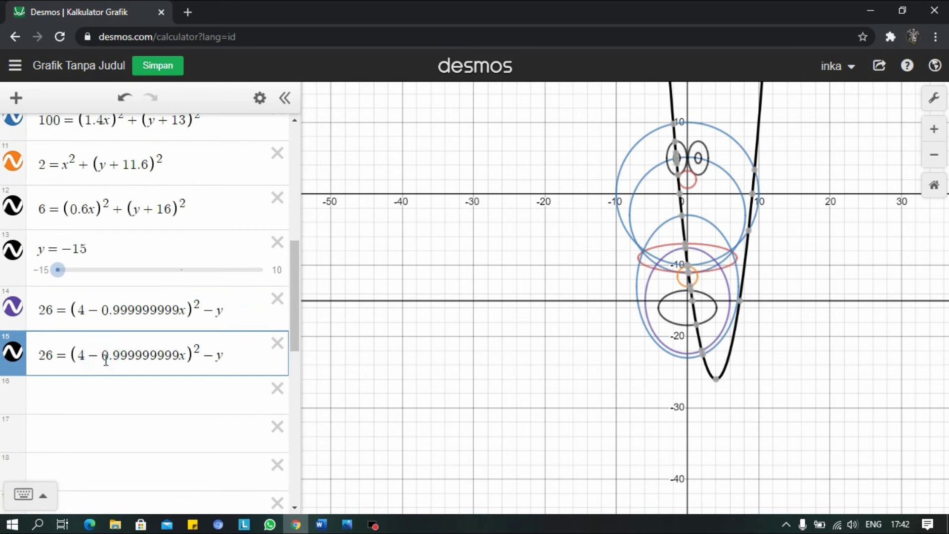
pyautogui.press('BackSpace')
pyautogui.write('+')
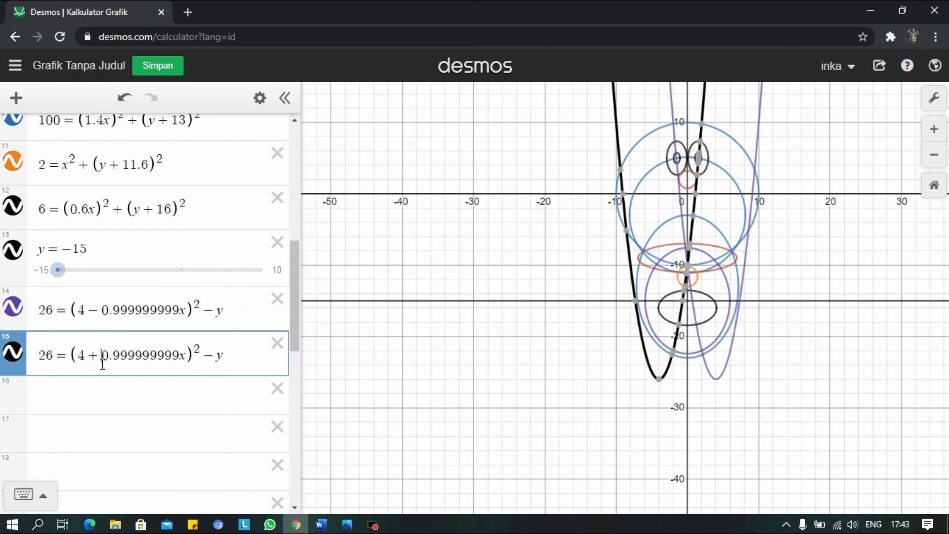
pyautogui.scroll(3, 668, 364)
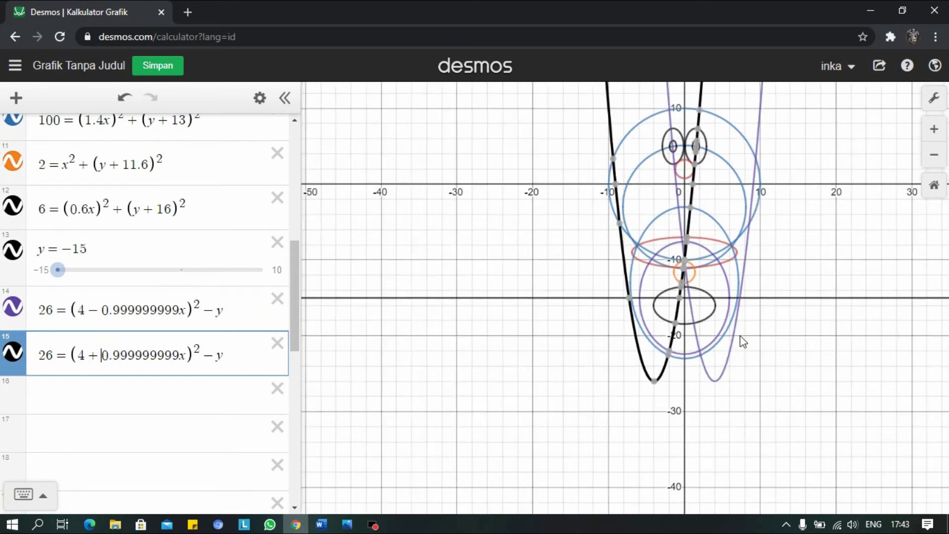
pyautogui.moveTo(663, 364)
pyautogui.scroll(-3, 665, 368)
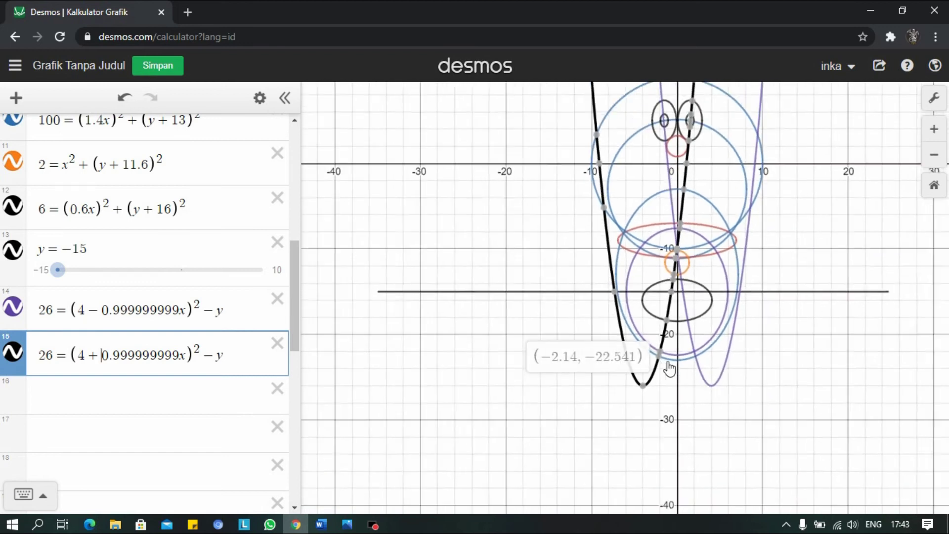
pyautogui.scroll(3, 659, 394)
pyautogui.scroll(2, 660, 398)
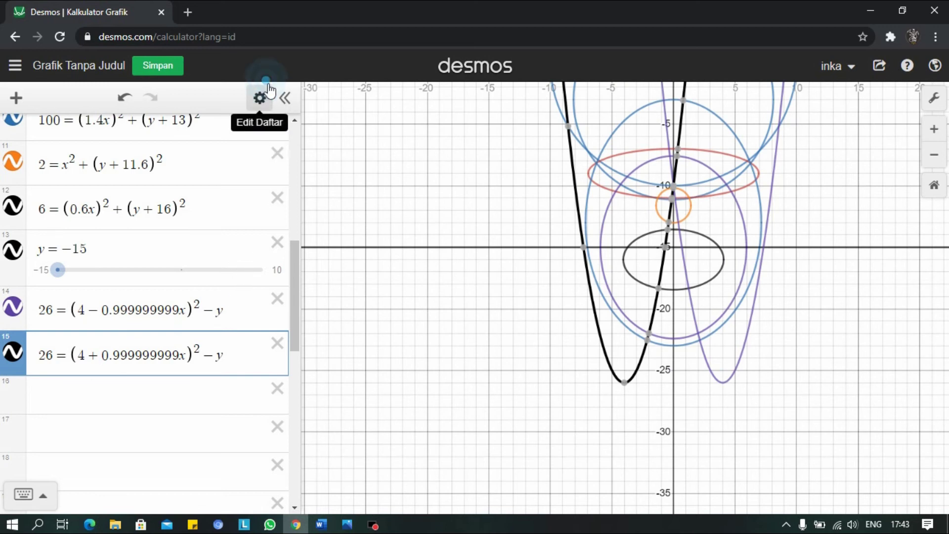
# Change the colour of both parabolas, the fourteenth and fifteenth expressions, to blue.
pyautogui.click(258, 99)
pyautogui.click(179, 210)
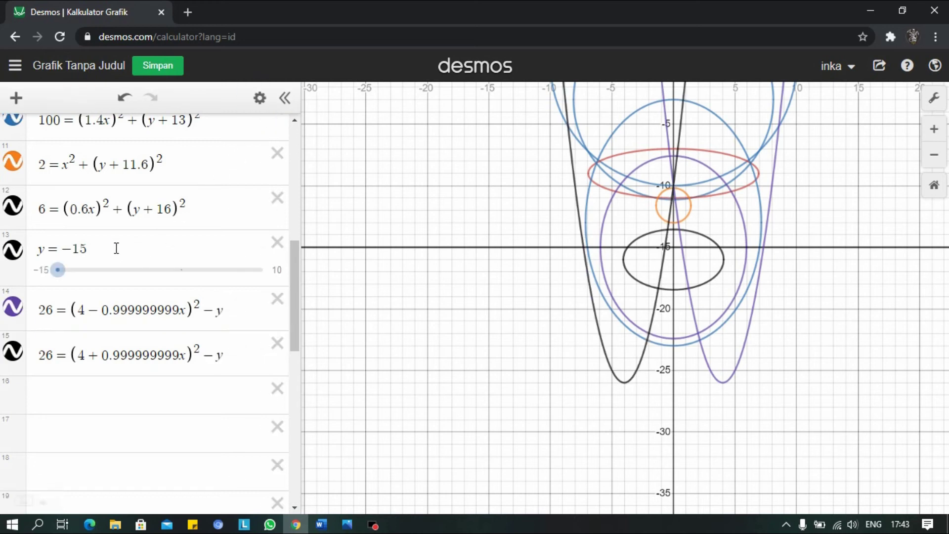
pyautogui.click(252, 96)
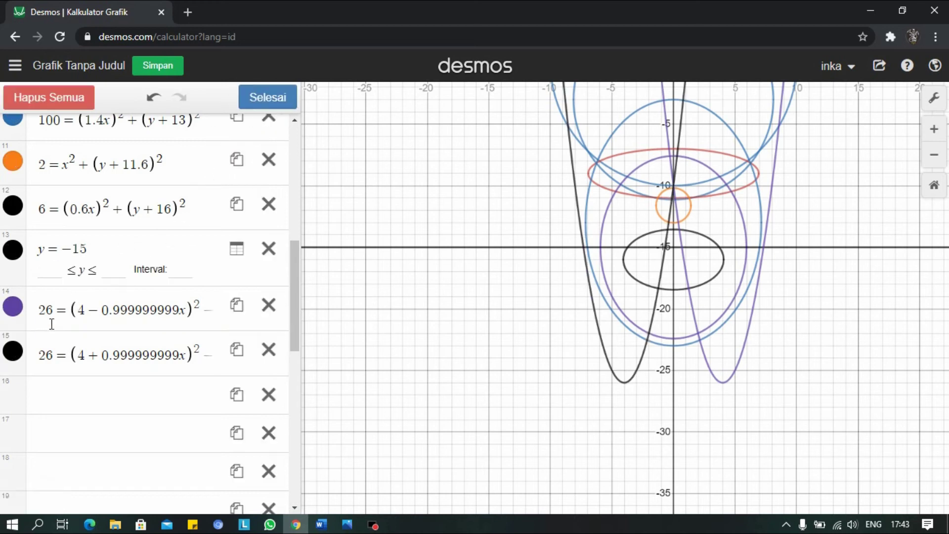
pyautogui.click(13, 350)
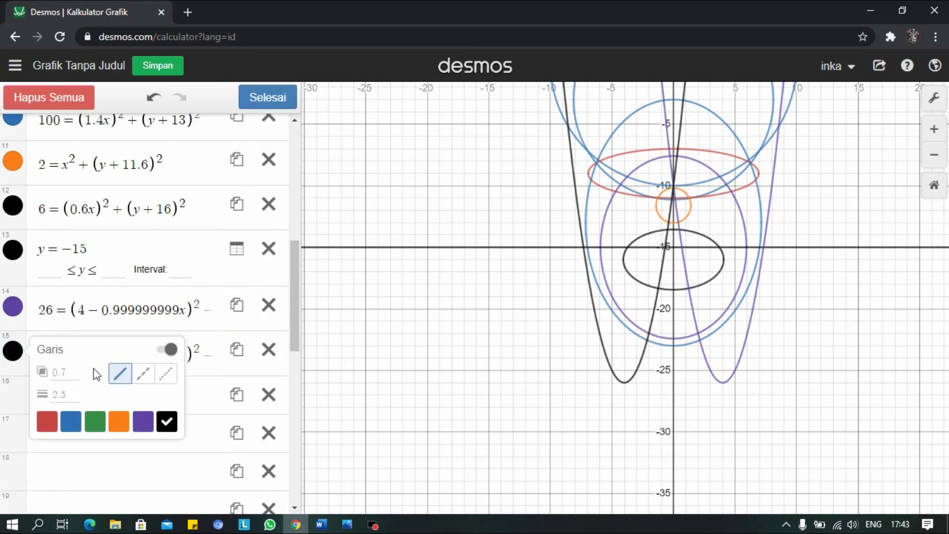
pyautogui.click(81, 423)
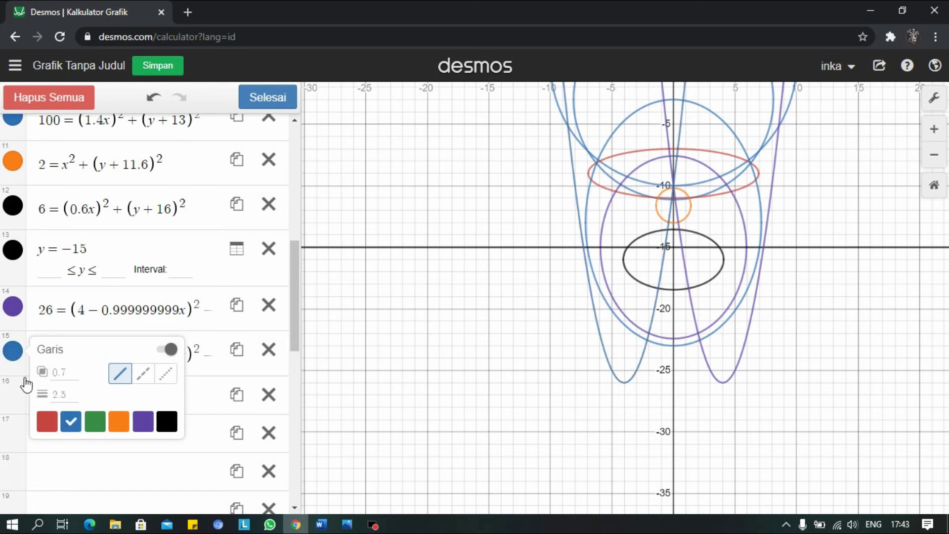
pyautogui.click(12, 308)
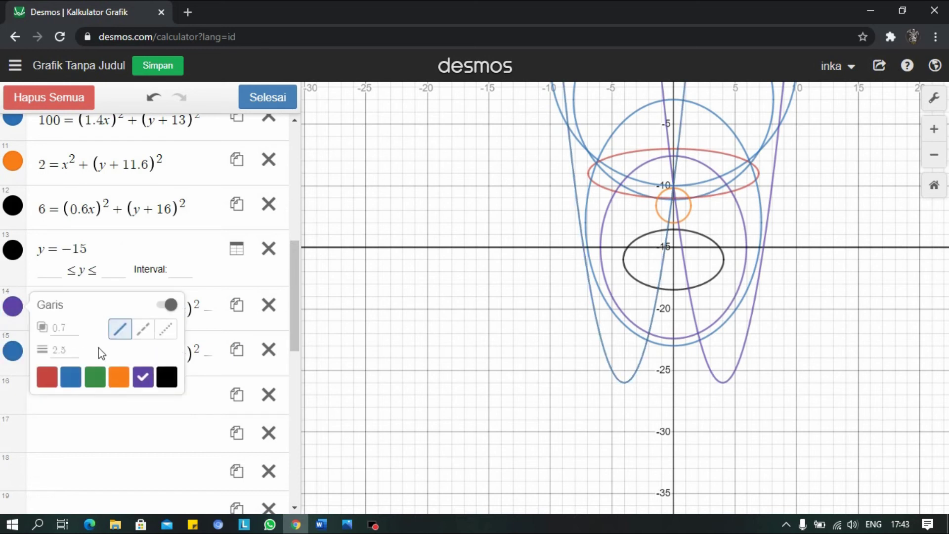
pyautogui.click(71, 381)
# Examine how the two blue parabolas fit around the head and body at different scales, and look over the expression list.
pyautogui.scroll(-5, 767, 335)
pyautogui.scroll(4, 756, 332)
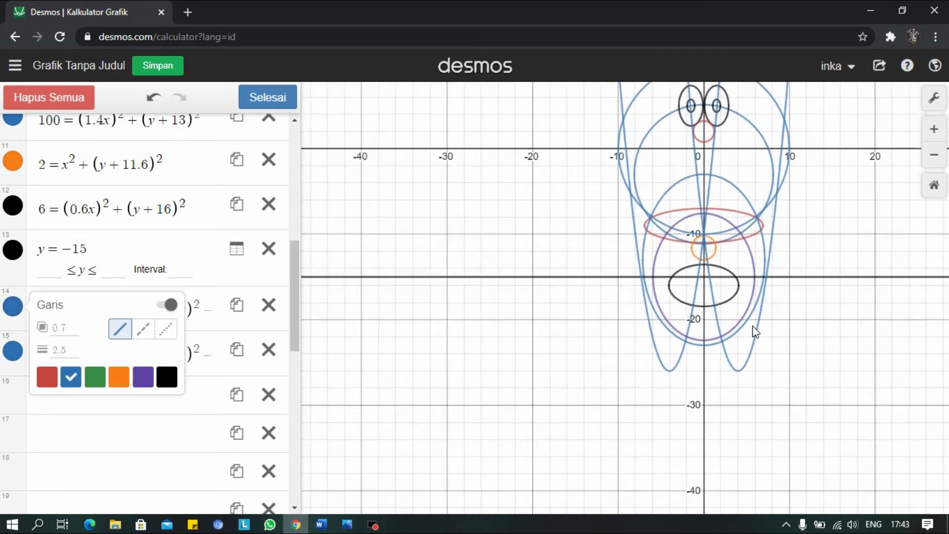
pyautogui.scroll(-6, 752, 327)
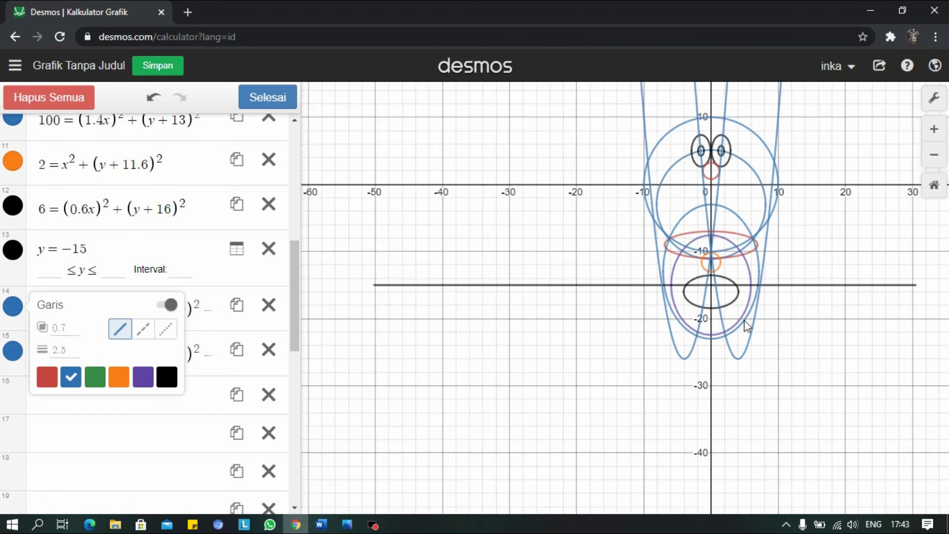
pyautogui.scroll(8, 758, 286)
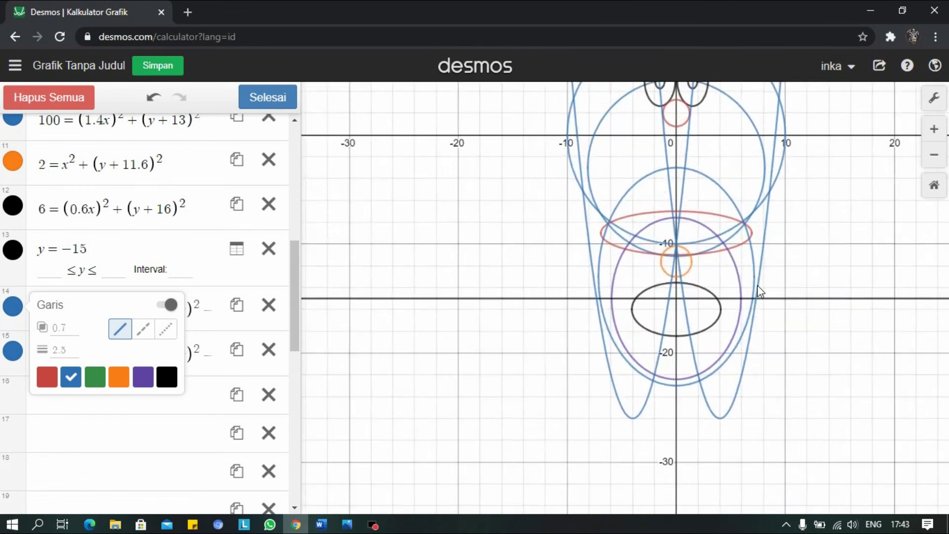
pyautogui.scroll(-5, 759, 289)
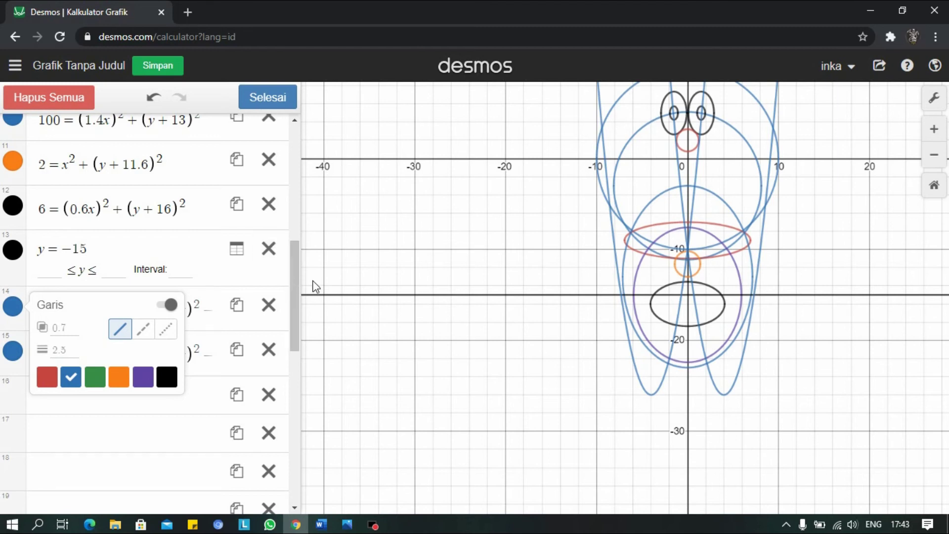
pyautogui.moveTo(295, 297); pyautogui.dragTo(315, 262)
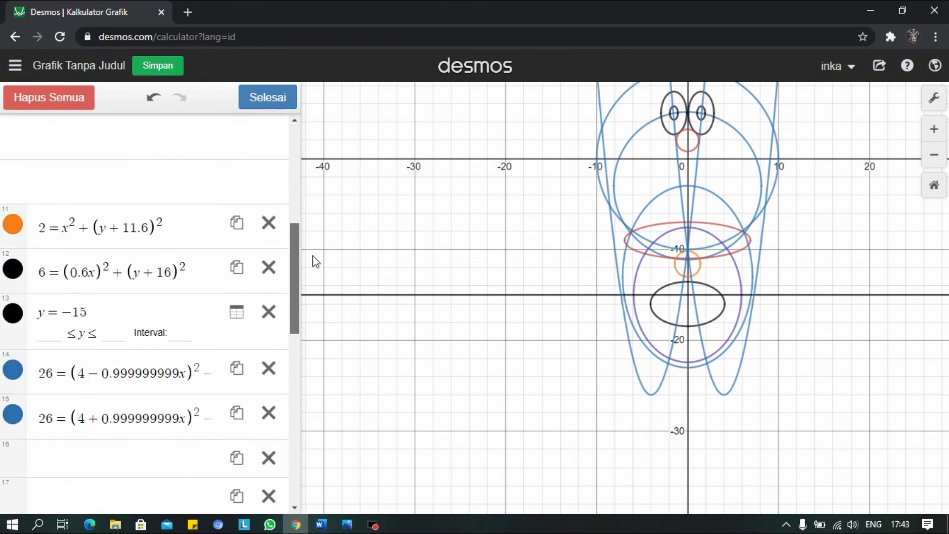
pyautogui.scroll(2, 267, 265)
pyautogui.moveTo(295, 270); pyautogui.dragTo(300, 325)
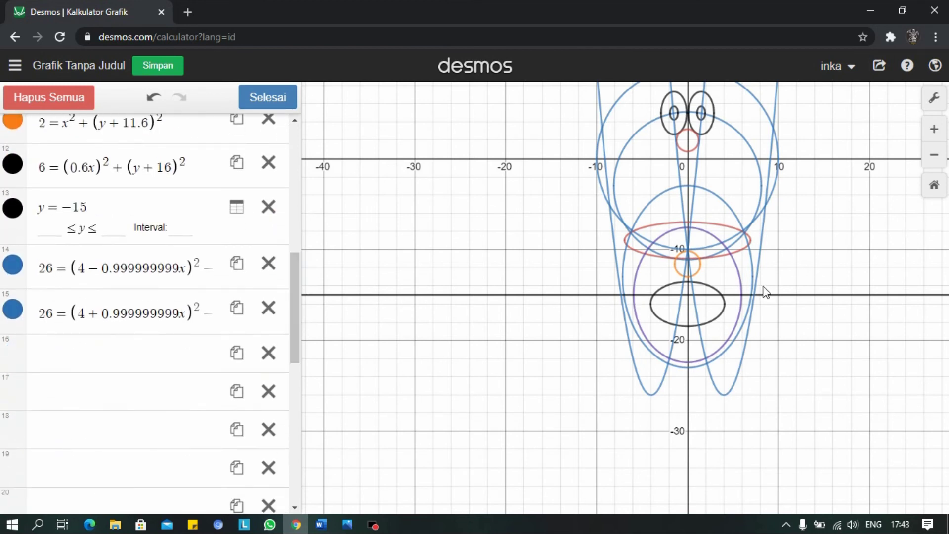
pyautogui.scroll(4, 776, 274)
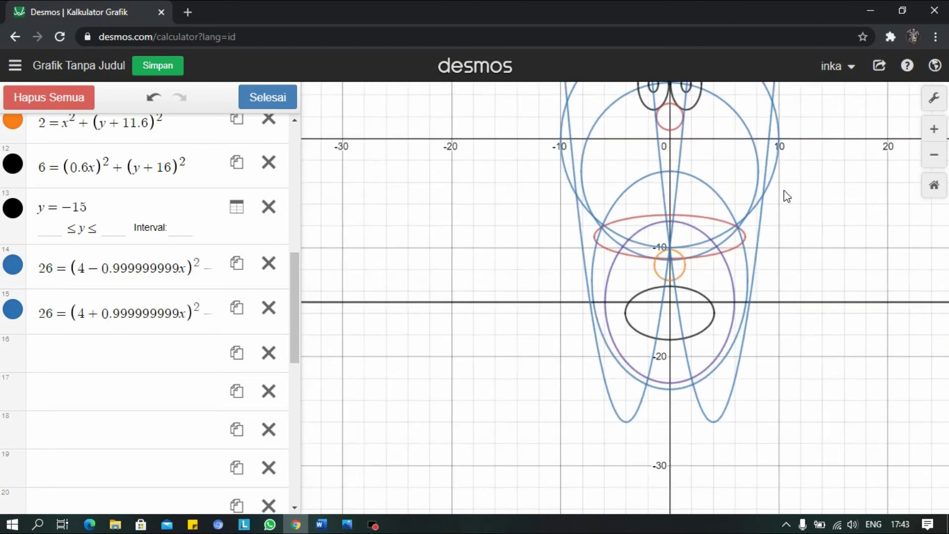
pyautogui.scroll(2, 779, 179)
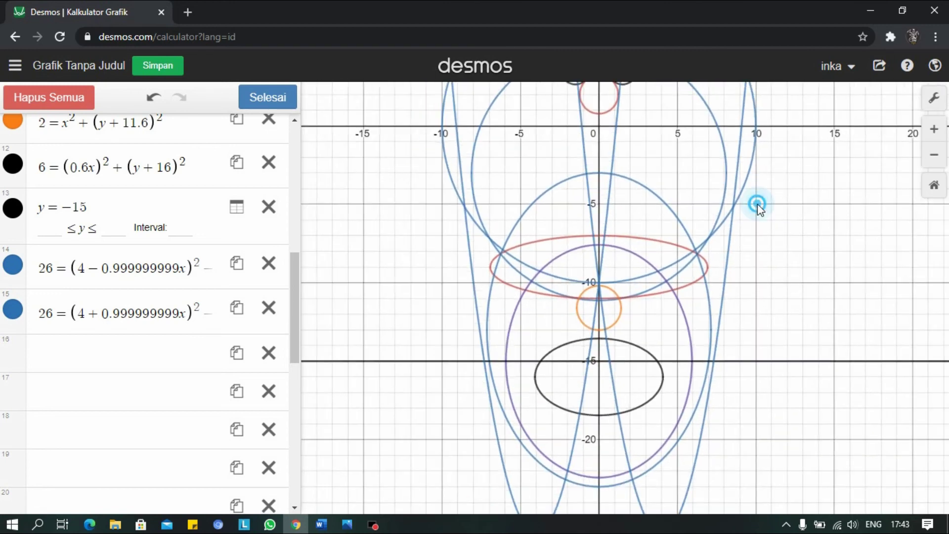
pyautogui.click(757, 203)
pyautogui.click(755, 214)
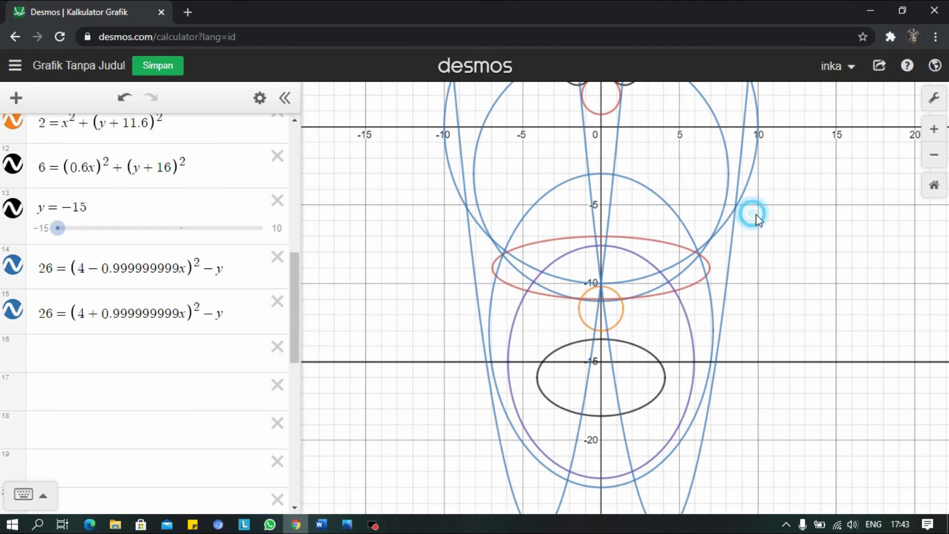
pyautogui.click(766, 211)
pyautogui.scroll(-2, 695, 205)
pyautogui.scroll(2, 479, 251)
pyautogui.scroll(1, 485, 291)
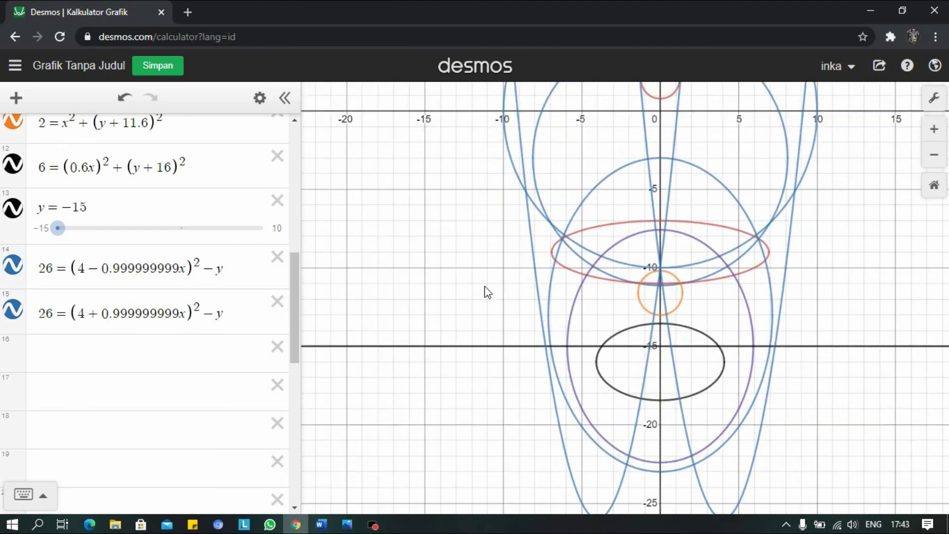
# Inspect the lowest points of both blue parabolas below the body by selecting each curve on the graph.
pyautogui.moveTo(483, 332); pyautogui.dragTo(493, 331)
pyautogui.scroll(-3, 515, 271)
pyautogui.scroll(2, 610, 424)
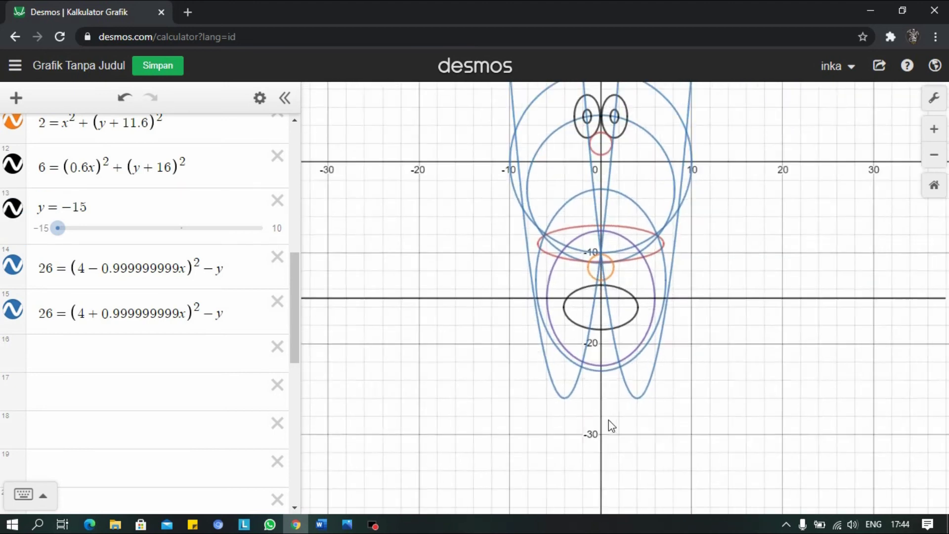
pyautogui.scroll(1, 661, 411)
pyautogui.click(636, 375)
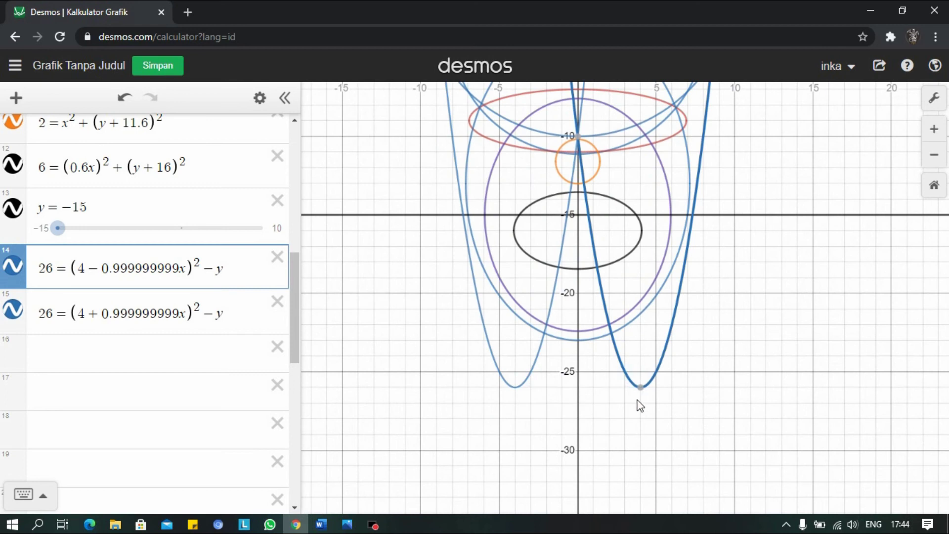
pyautogui.click(509, 390)
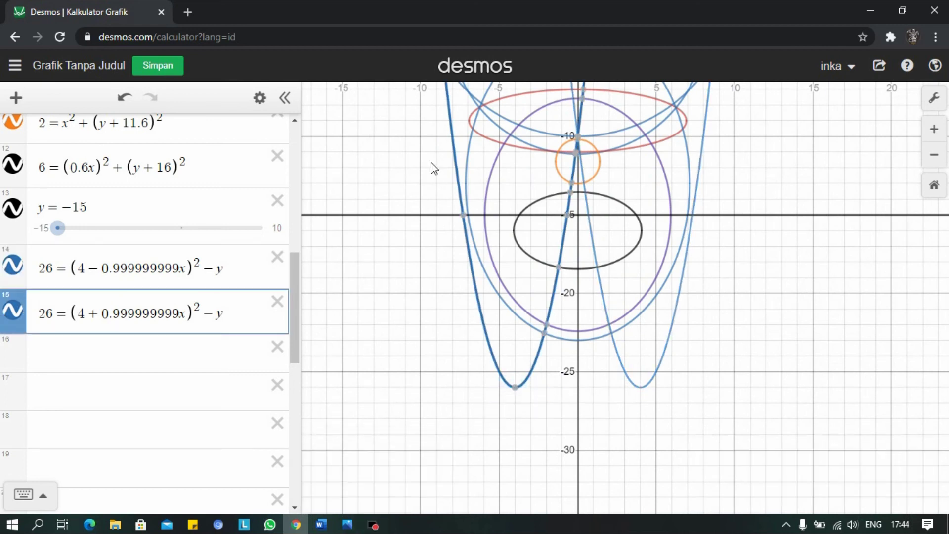
# Enter the circle equation 9=x^2+y^2 in the sixteenth row and check it against the drawing.
pyautogui.click(45, 355)
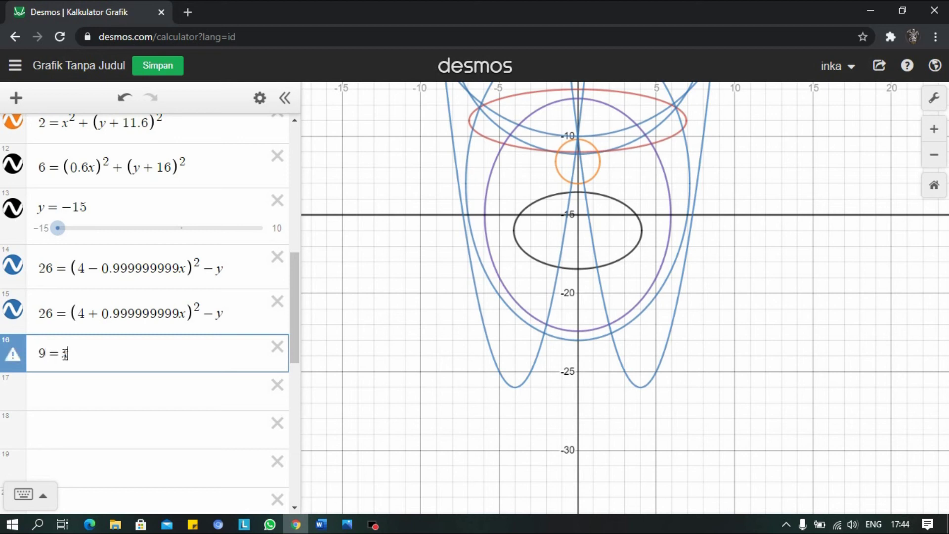
pyautogui.write('^')
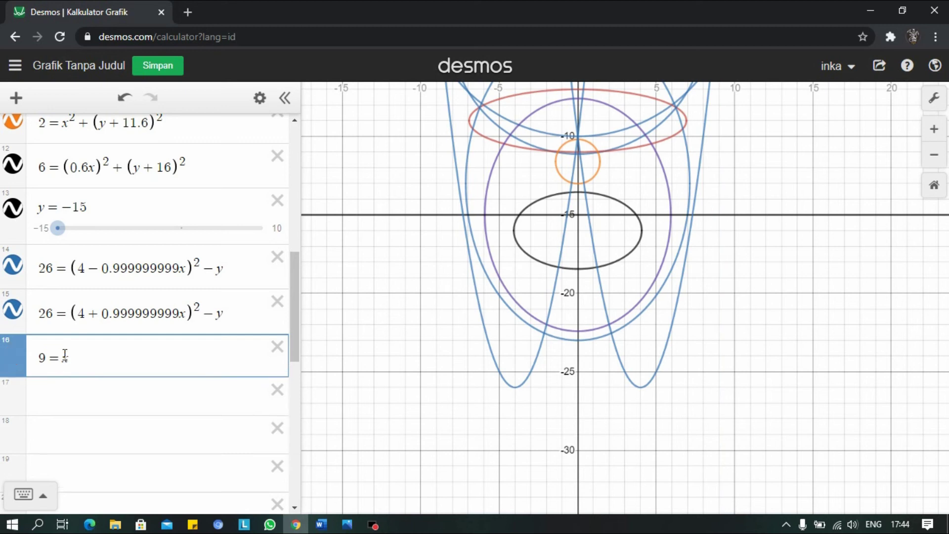
pyautogui.write('2+y^2')
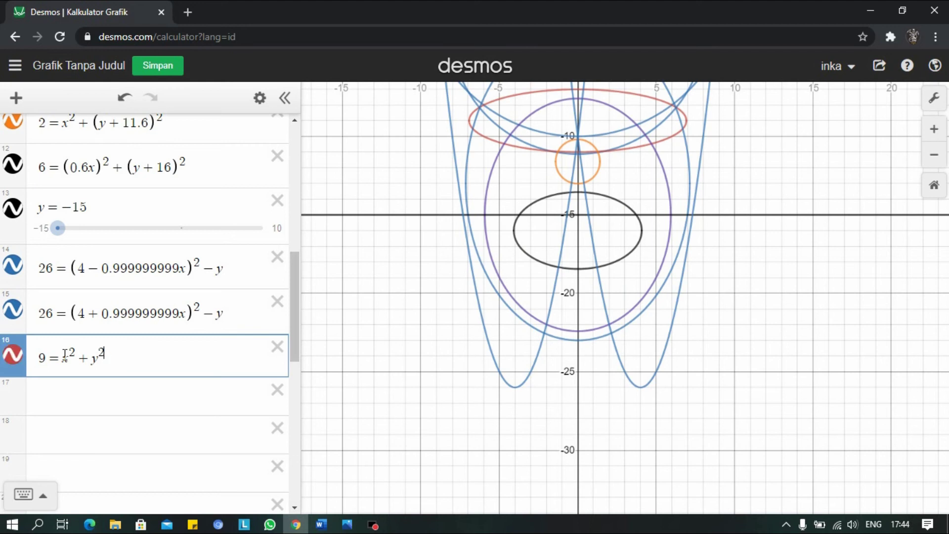
pyautogui.scroll(-3, 615, 237)
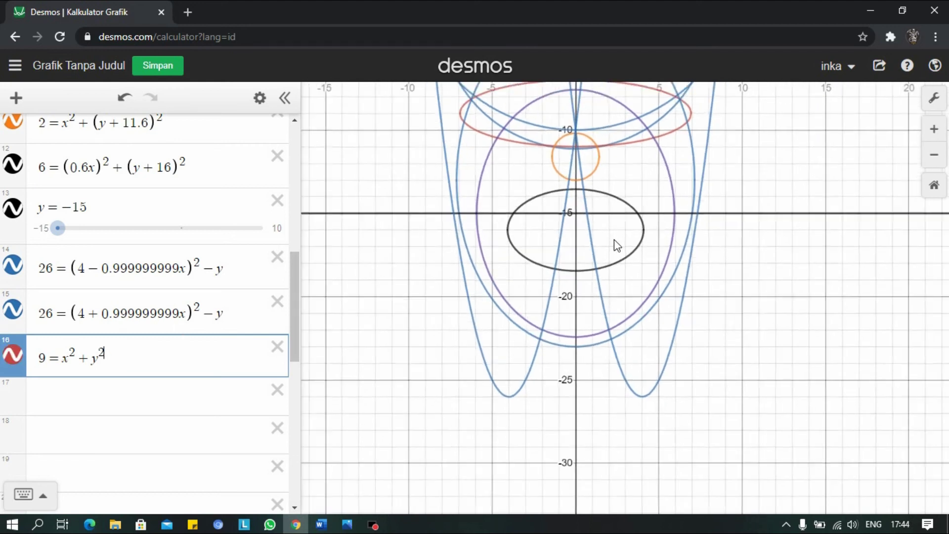
pyautogui.scroll(-5, 617, 225)
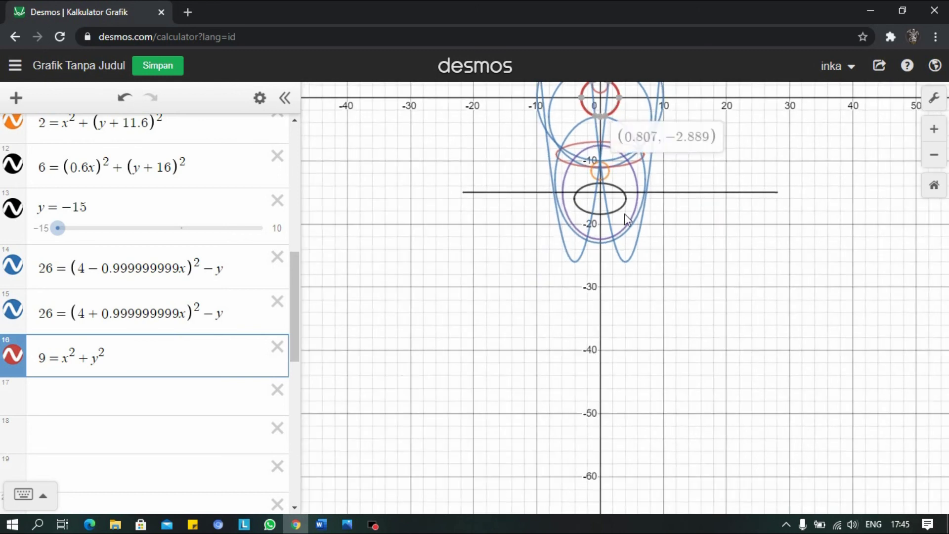
pyautogui.scroll(6, 624, 124)
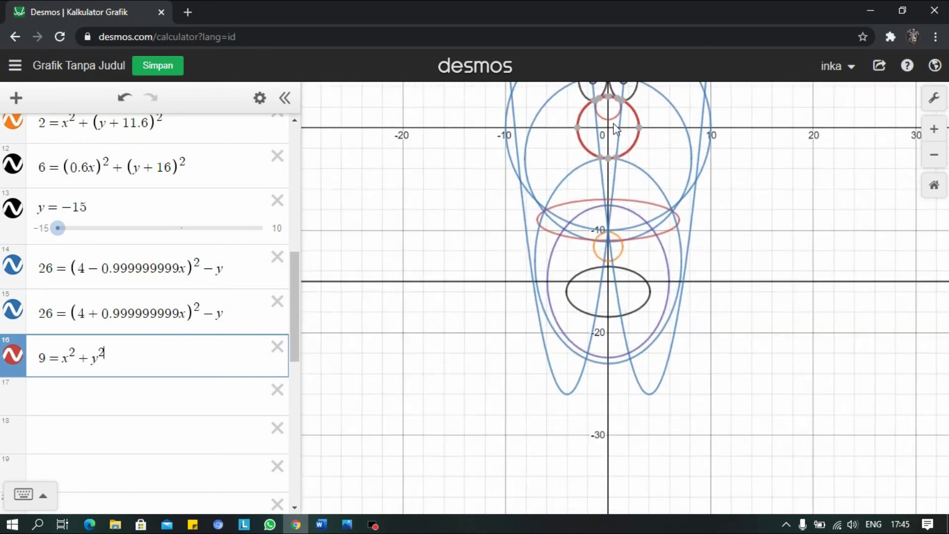
pyautogui.scroll(-2, 627, 130)
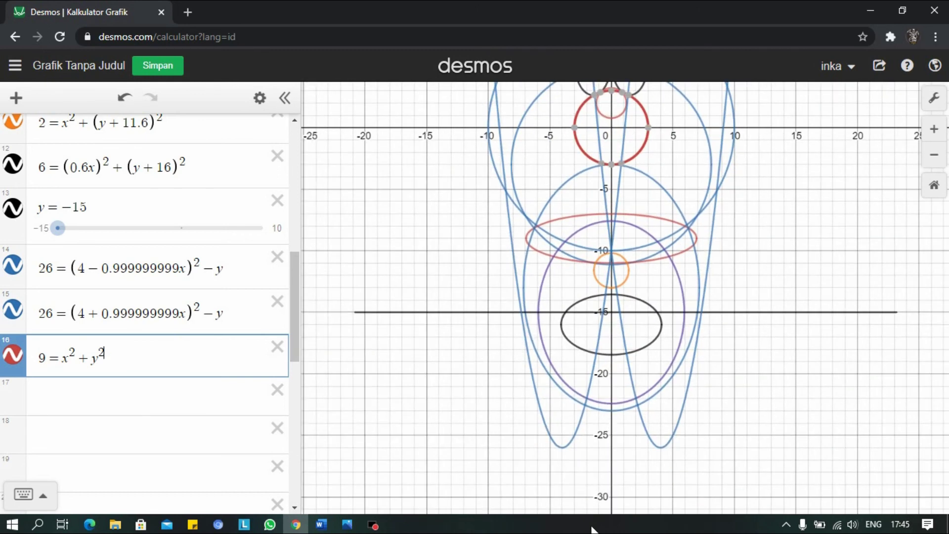
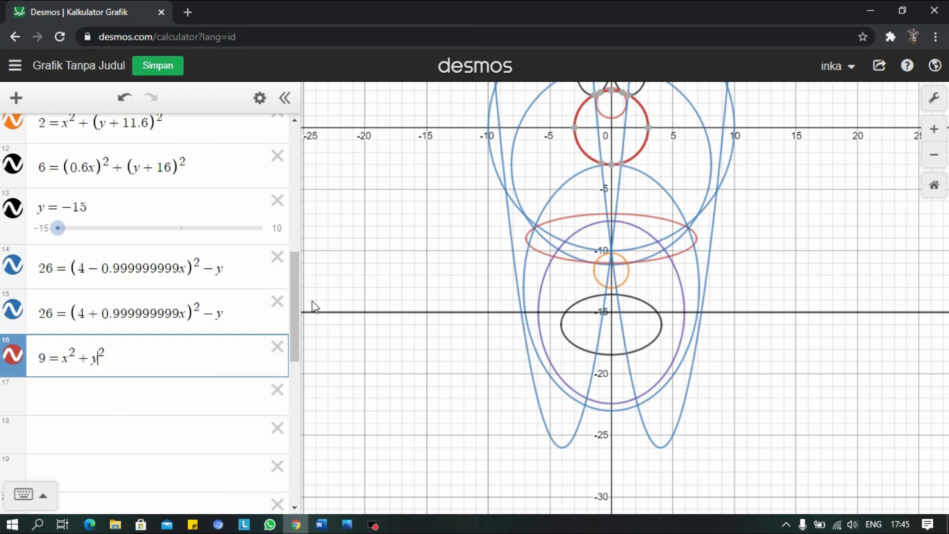
# Change the sixteenth expression to 9=x^2+(y+50)^2 to shift the circle below the body.
pyautogui.scroll(-2, 313, 305)
pyautogui.scroll(3, 144, 246)
pyautogui.scroll(3, 538, 324)
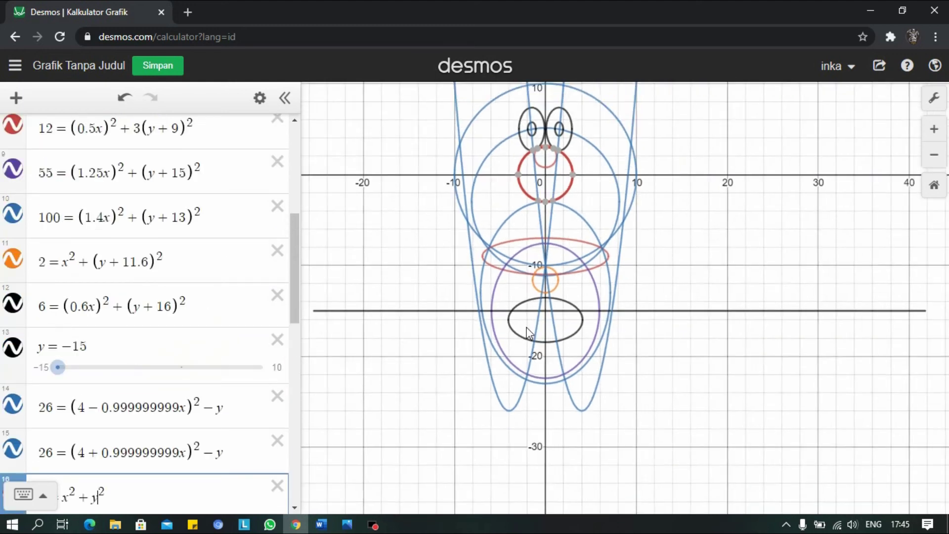
pyautogui.scroll(-1, 329, 374)
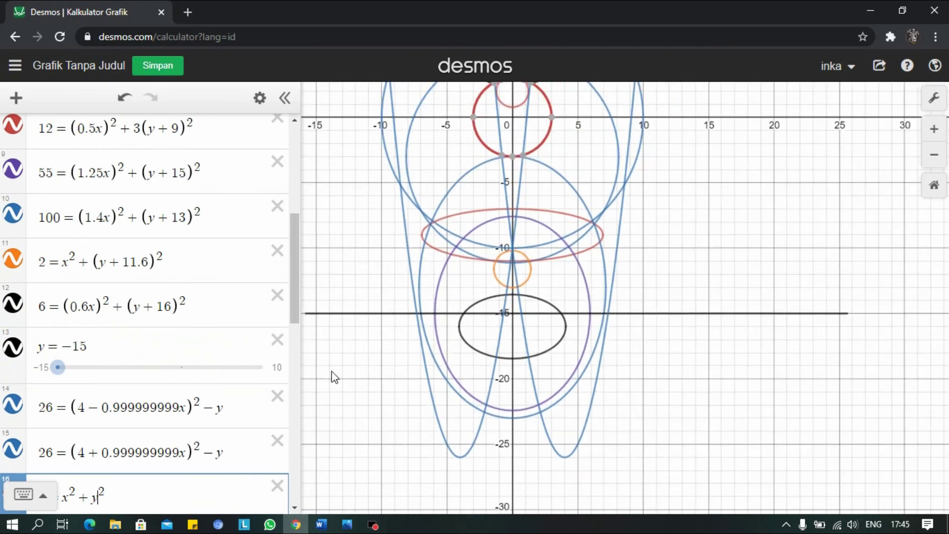
pyautogui.scroll(1, 227, 435)
pyautogui.scroll(-3, 224, 423)
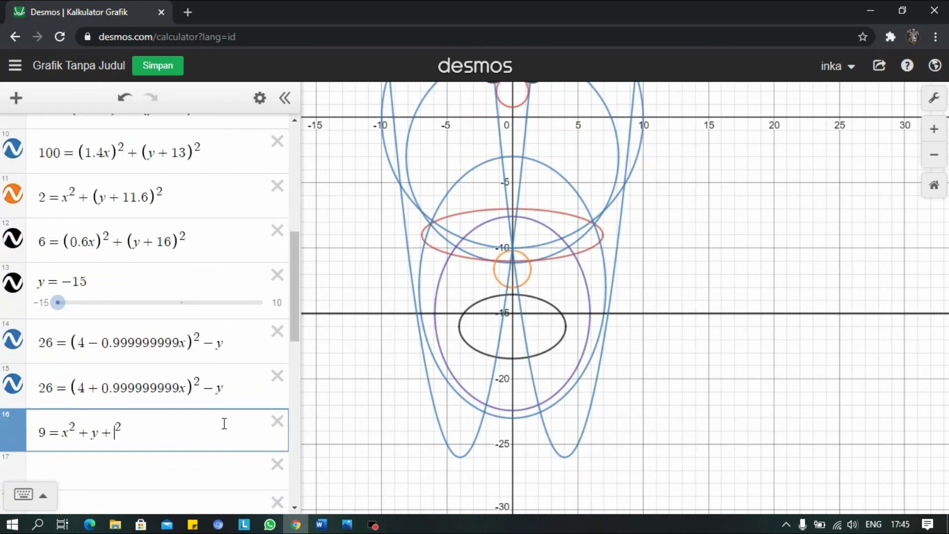
pyautogui.write('50')
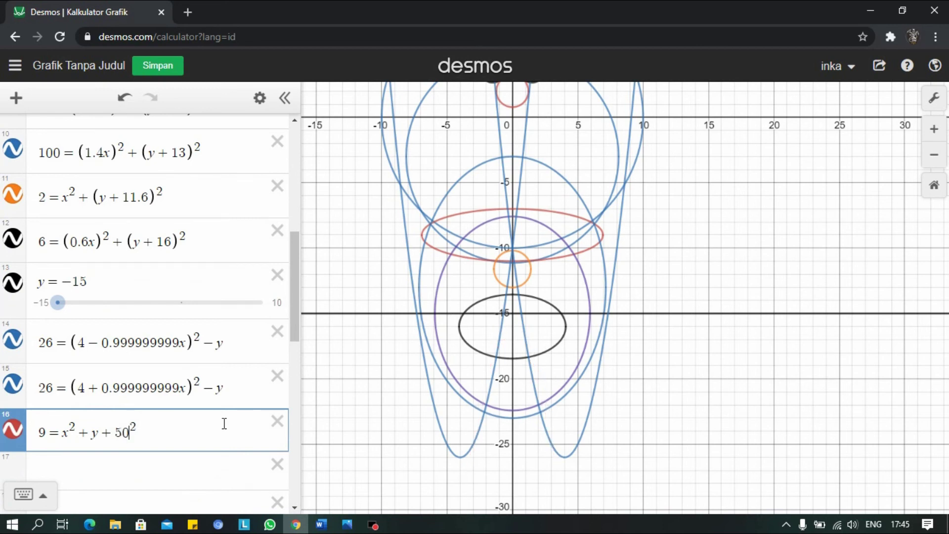
pyautogui.write(')')
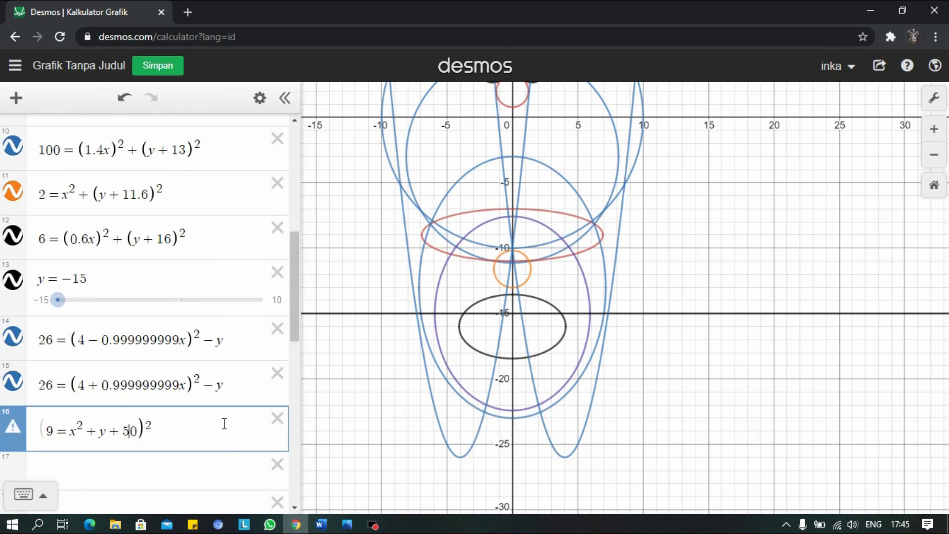
pyautogui.write('(')
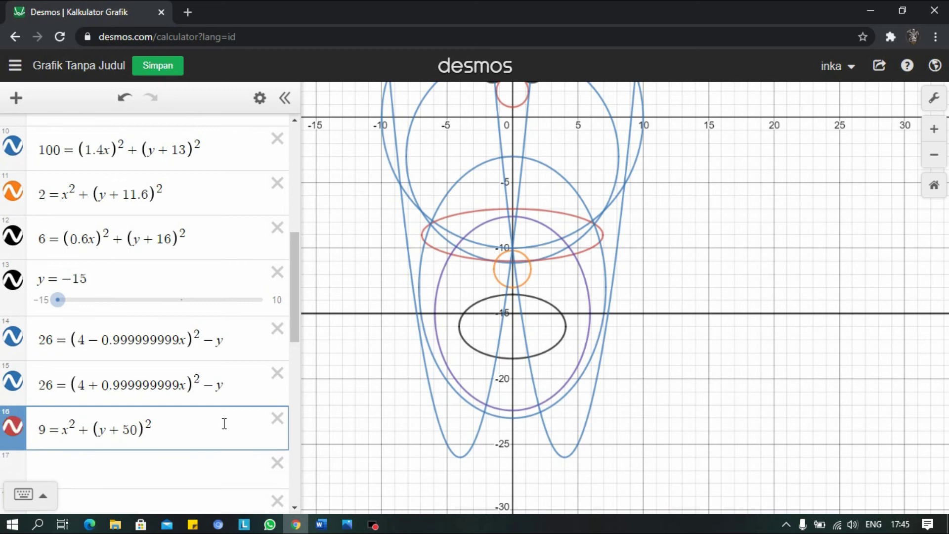
# Locate the sixteenth expression's circle on the graph and examine its distance from the lower ends of the parabolas.
pyautogui.scroll(-4, 519, 381)
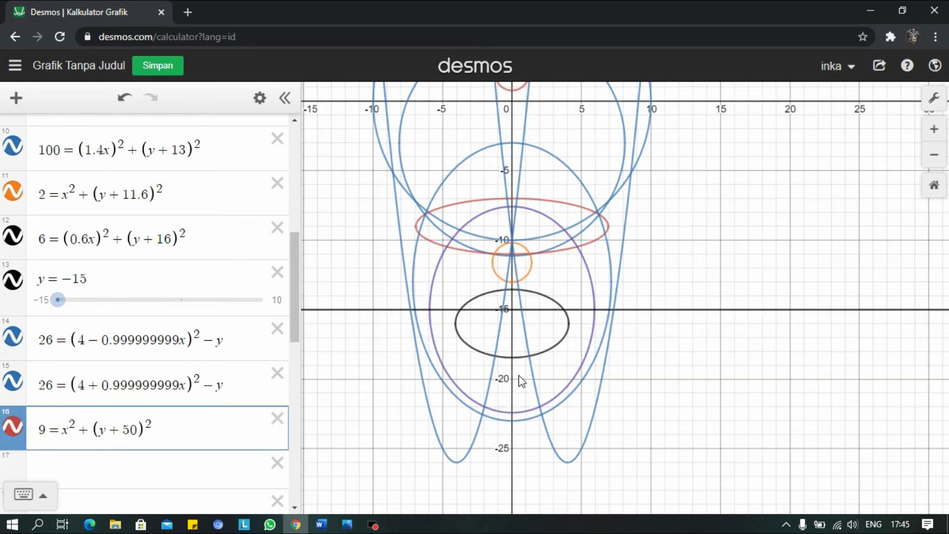
pyautogui.scroll(-4, 524, 383)
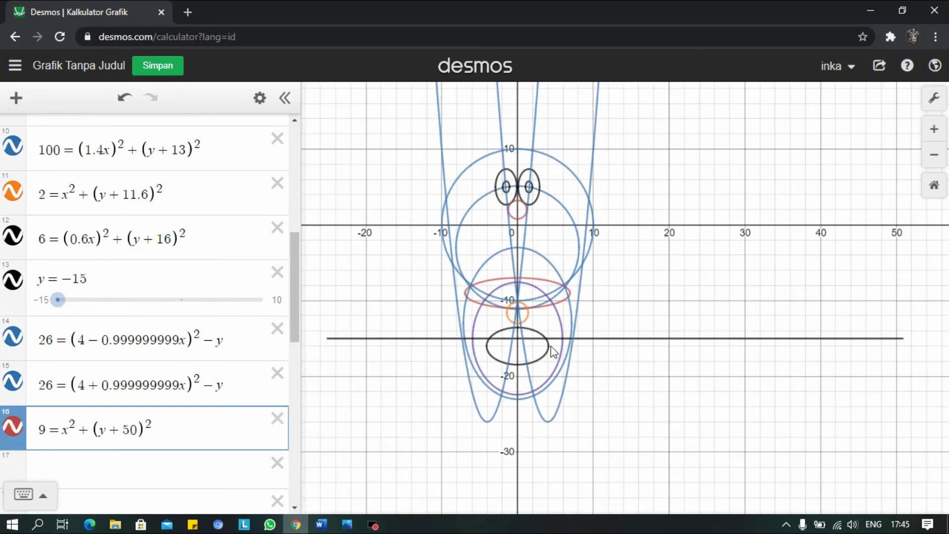
pyautogui.scroll(5, 535, 371)
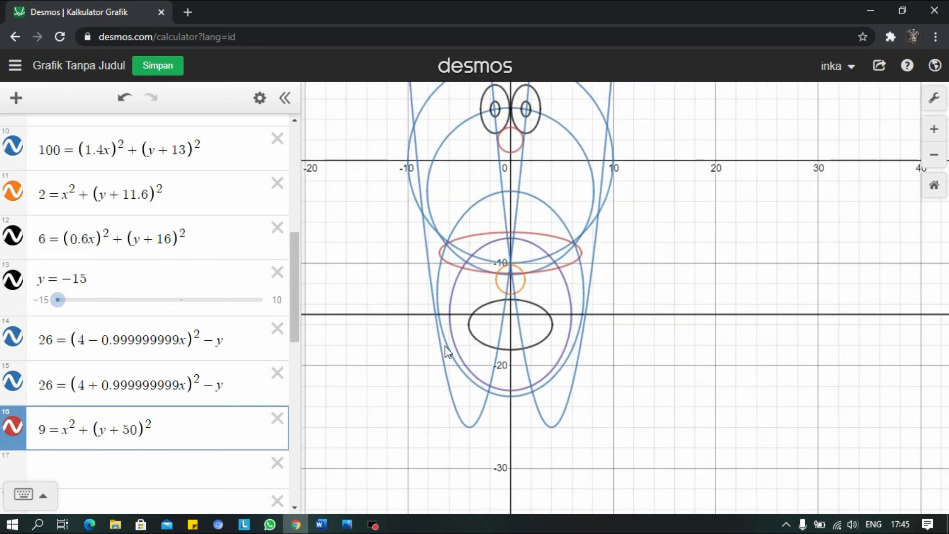
pyautogui.scroll(3, 445, 346)
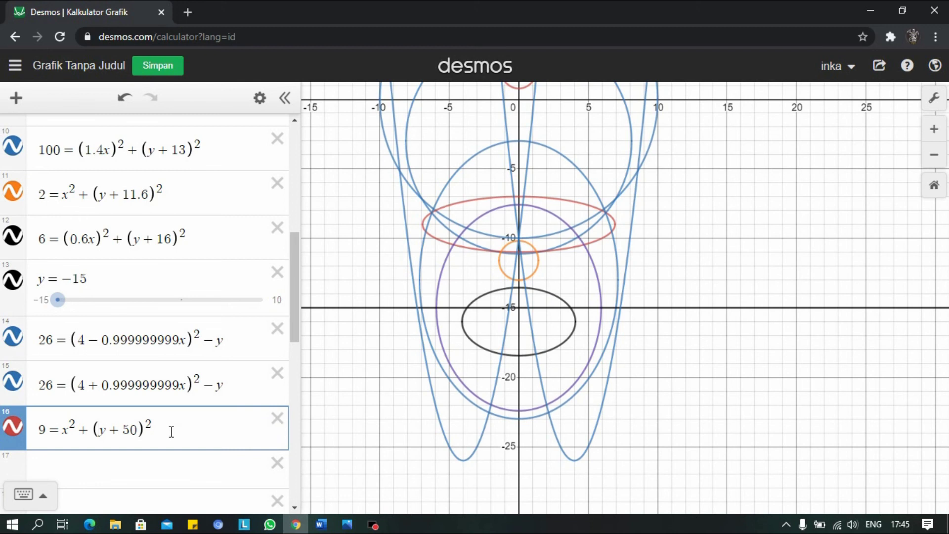
pyautogui.click(372, 413)
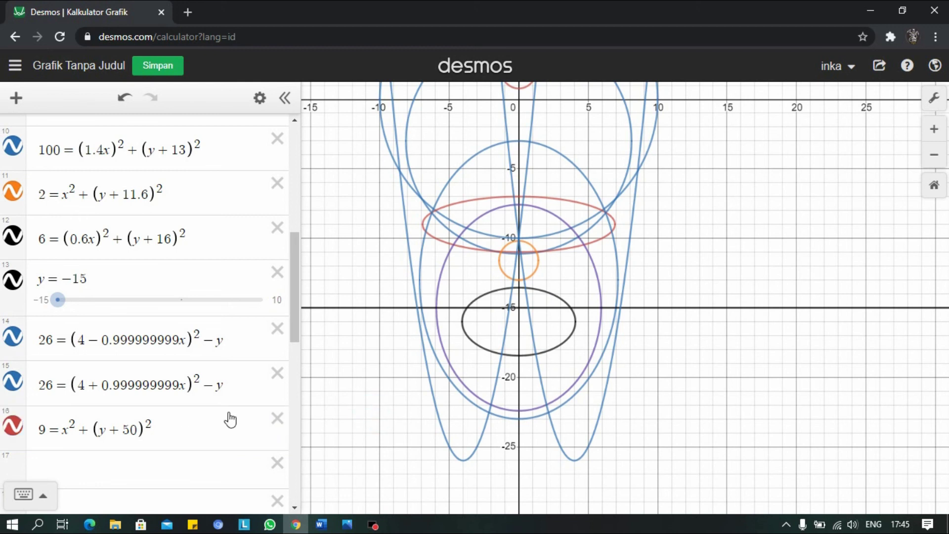
pyautogui.click(103, 443)
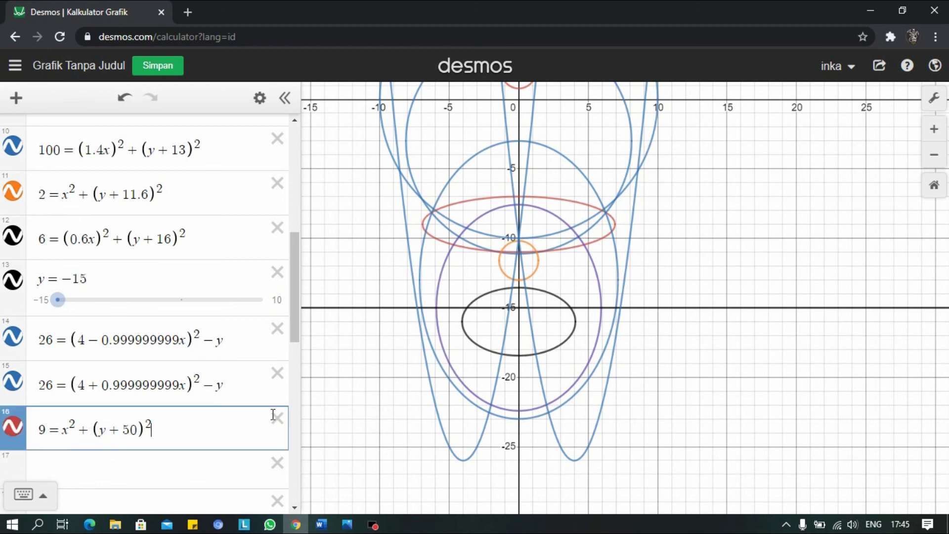
pyautogui.scroll(-5, 585, 272)
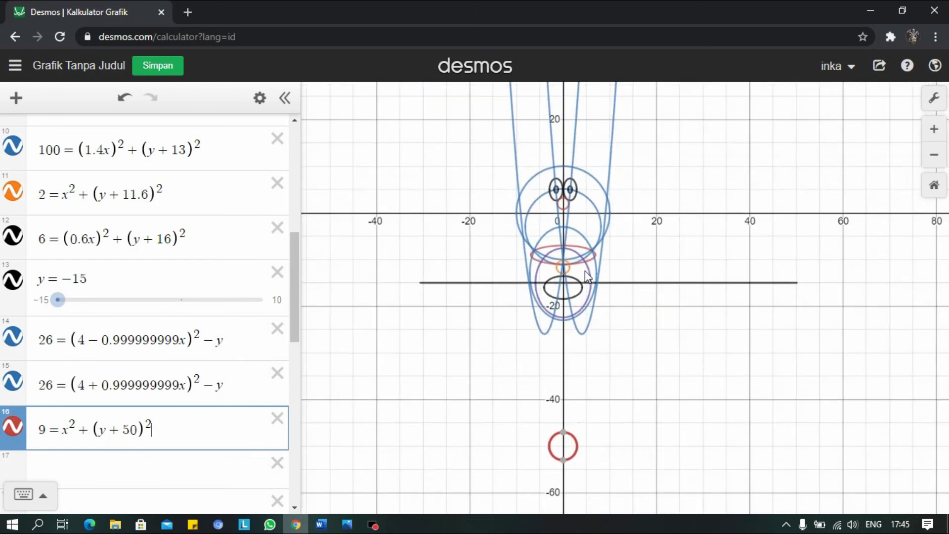
pyautogui.scroll(3, 582, 329)
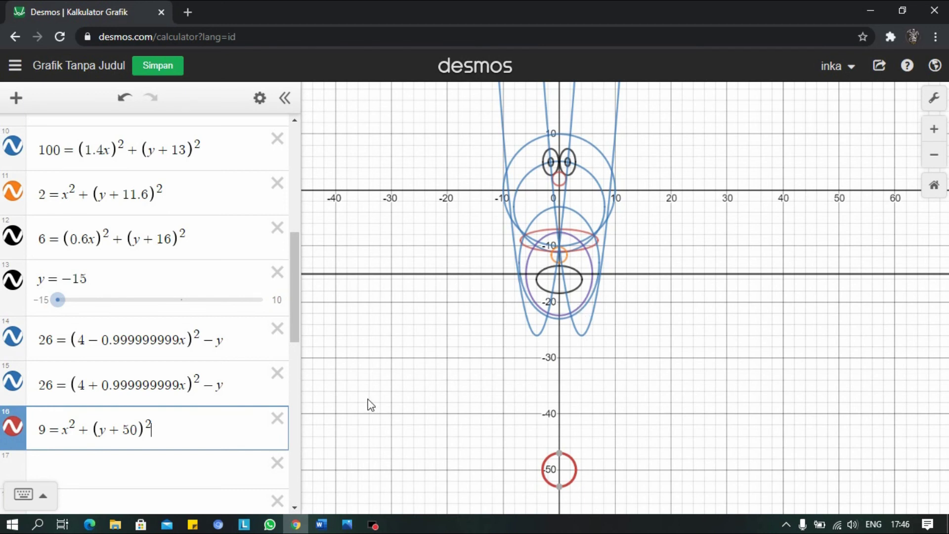
# Change y to 2y in the sixteenth expression, making it 9=x^2+(2y+50)^2, to flatten and raise the circle.
pyautogui.scroll(1, 370, 405)
pyautogui.click(101, 434)
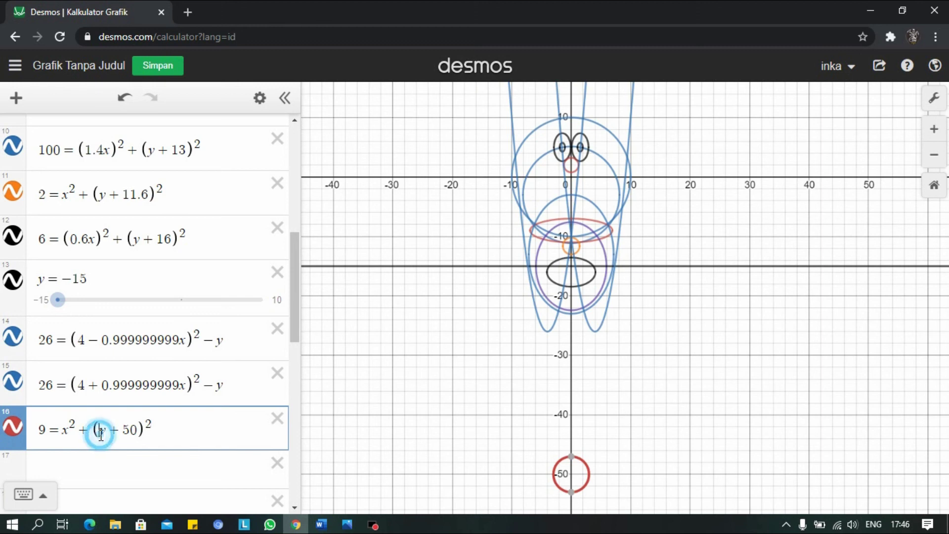
pyautogui.write('2')
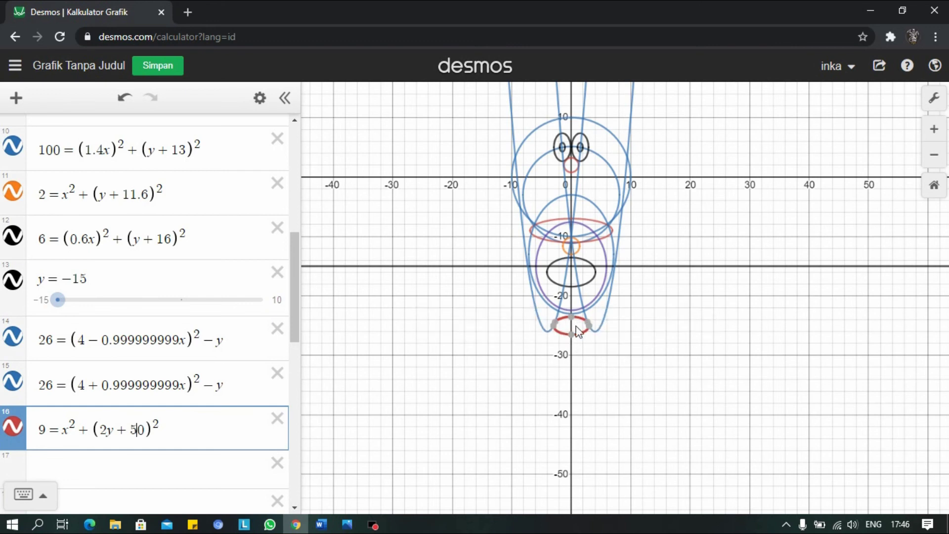
# Replace x with (x-4) in the sixteenth expression, making it 9=(x-4)^2+(2y+50)^2, to place the foot ellipse.
pyautogui.click(66, 430)
pyautogui.write('-')
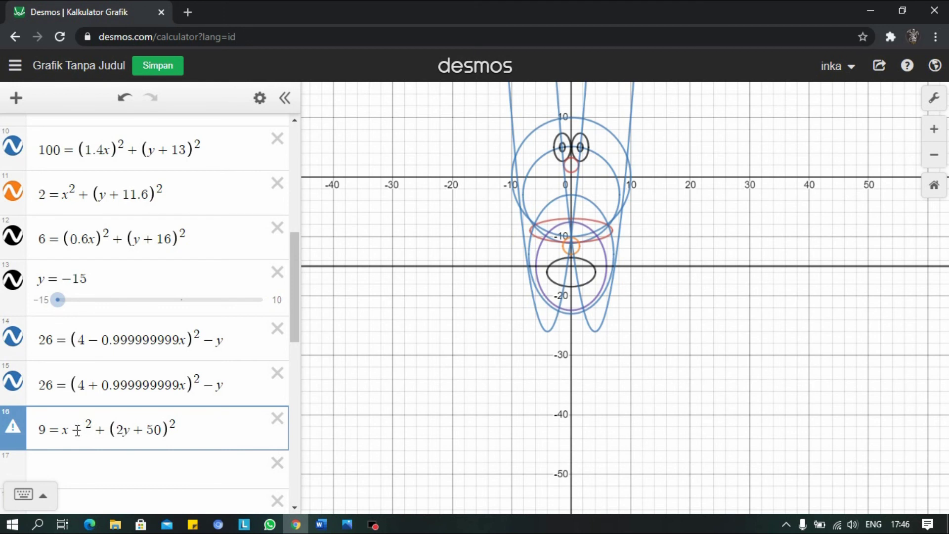
pyautogui.write('4)')
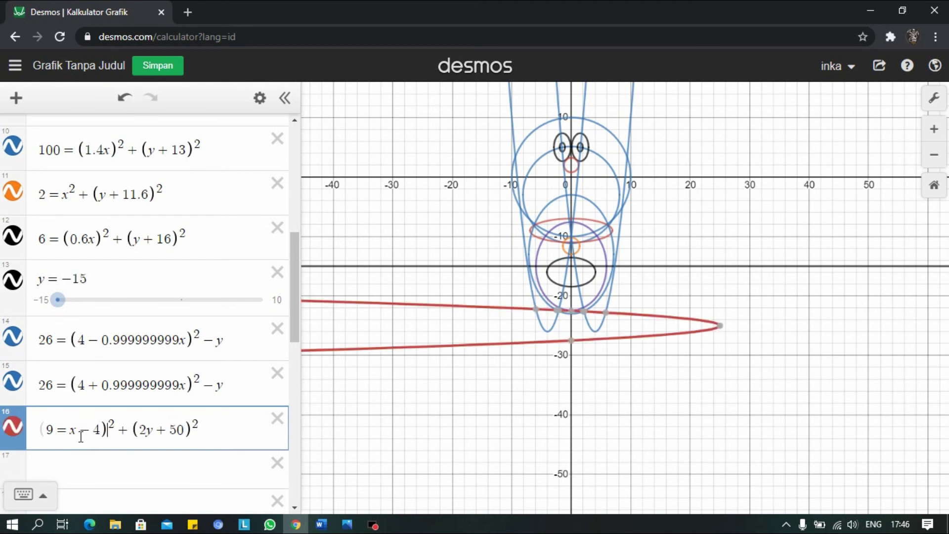
pyautogui.press('Left')
pyautogui.press('Left')
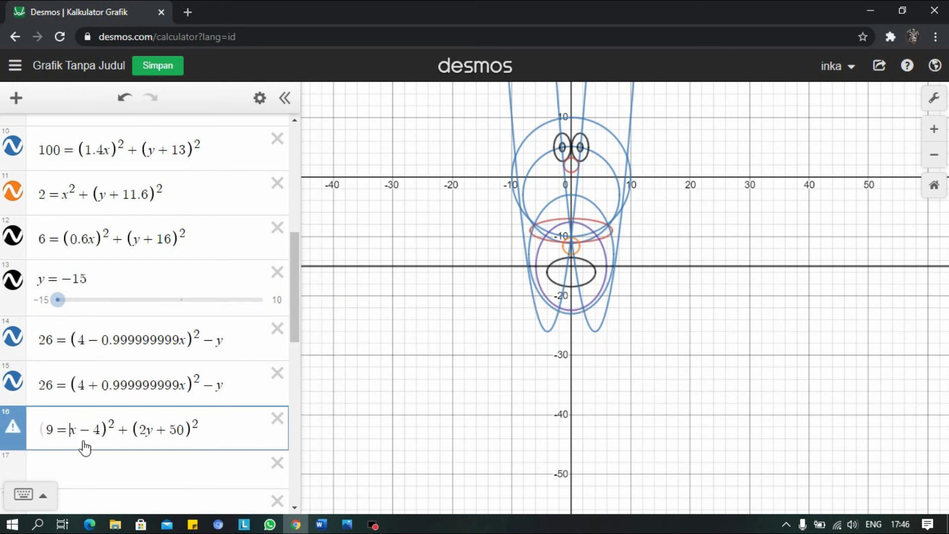
pyautogui.write('(')
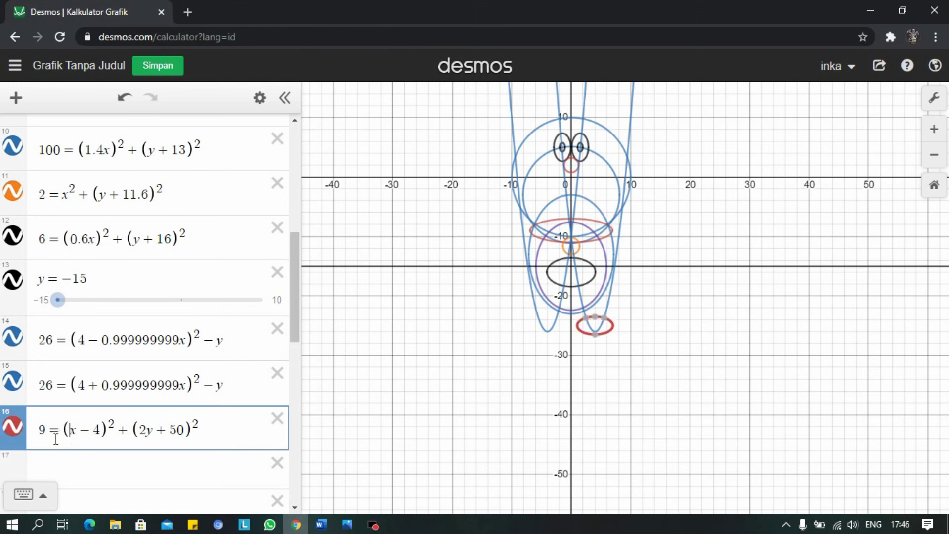
# Change the colour of the sixteenth expression, the foot ellipse, to blue.
pyautogui.click(259, 97)
pyautogui.click(17, 427)
pyautogui.click(71, 491)
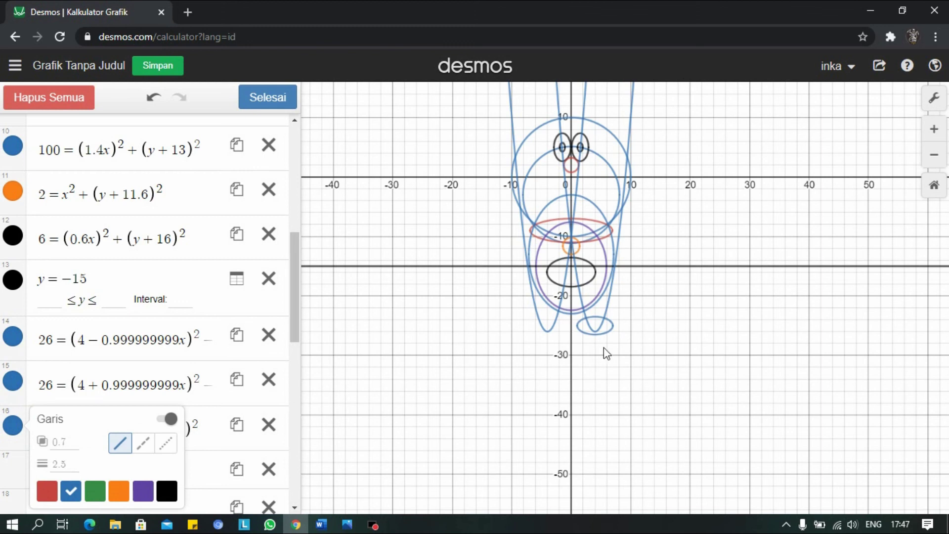
pyautogui.click(606, 324)
# Copy the equation 9=(x-4)^2+(2y+50)^2 from the sixteenth expression into the seventeenth row.
pyautogui.scroll(-2, 98, 327)
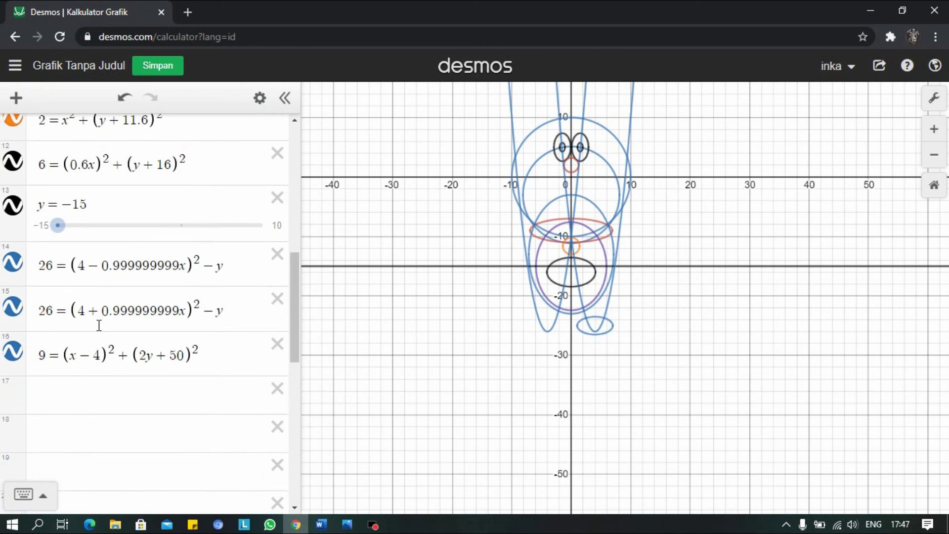
pyautogui.scroll(-1, 99, 325)
pyautogui.moveTo(41, 290); pyautogui.dragTo(209, 296)
pyautogui.hotkey('ctrl', 'c')
pyautogui.click(123, 332)
pyautogui.hotkey('ctrl', 'v')
# Change the seventeenth expression to 9=(x+4)^2+(2y+50)^2 to mirror the foot ellipse.
pyautogui.click(89, 338)
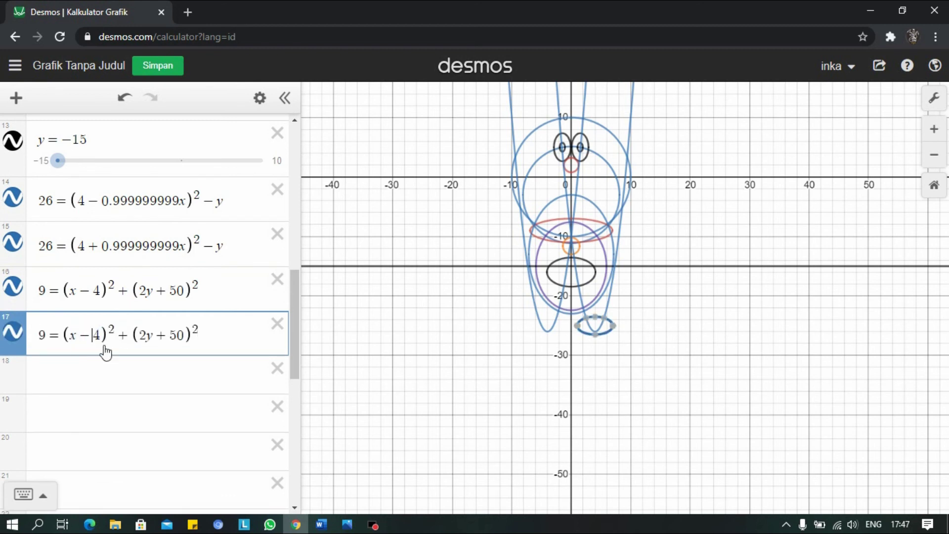
pyautogui.press('BackSpace')
pyautogui.write('+')
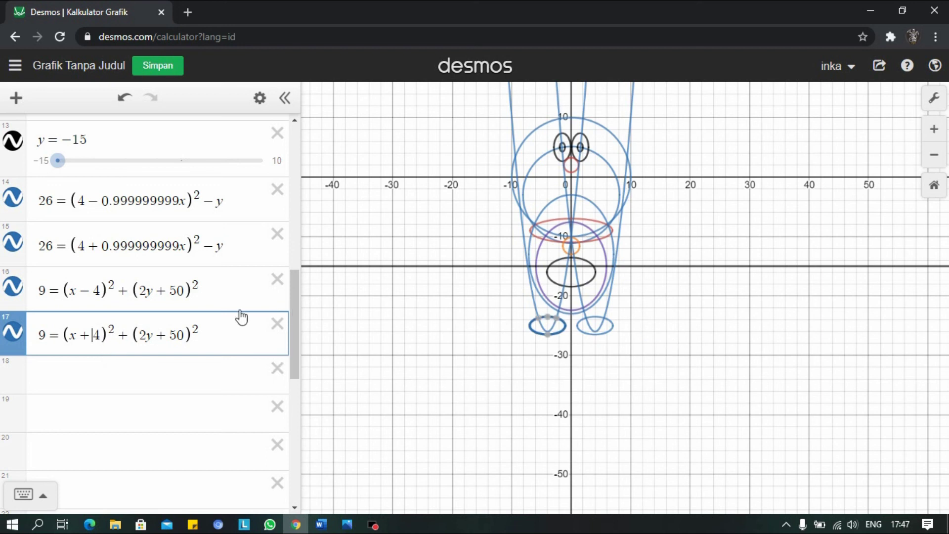
pyautogui.scroll(2, 603, 346)
pyautogui.scroll(-6, 599, 333)
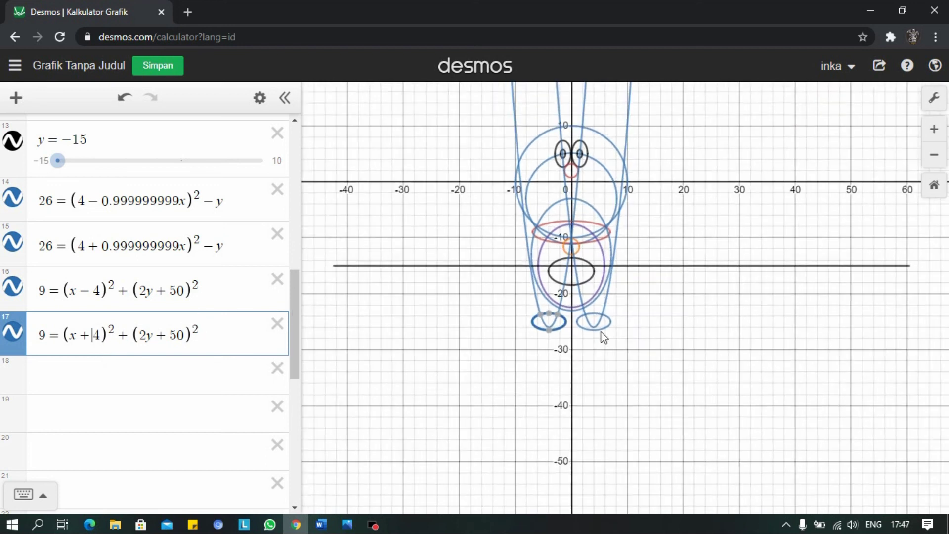
pyautogui.scroll(8, 613, 283)
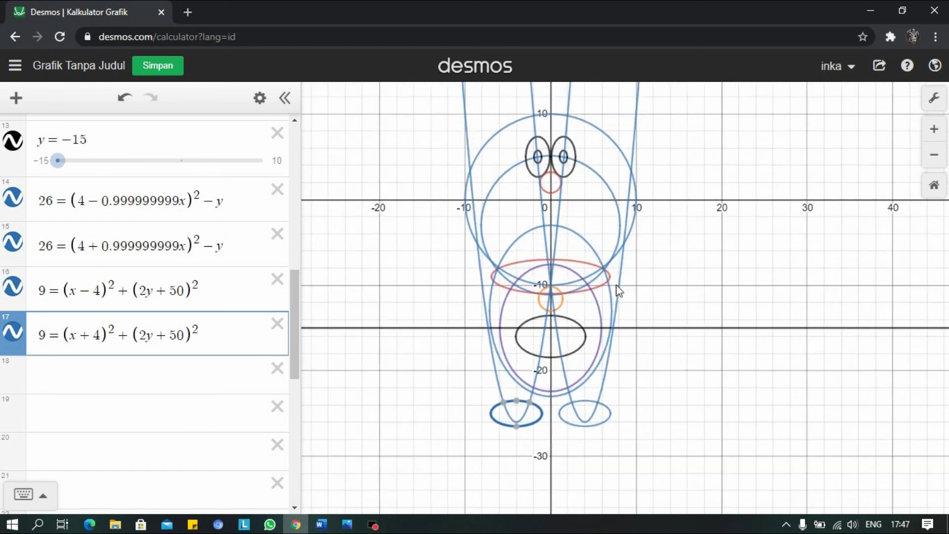
pyautogui.scroll(-5, 614, 283)
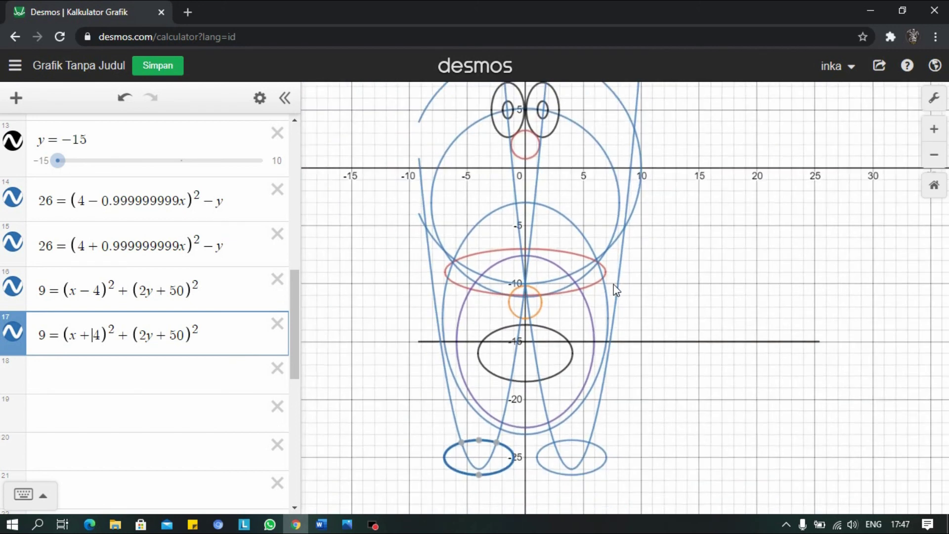
pyautogui.scroll(5, 637, 261)
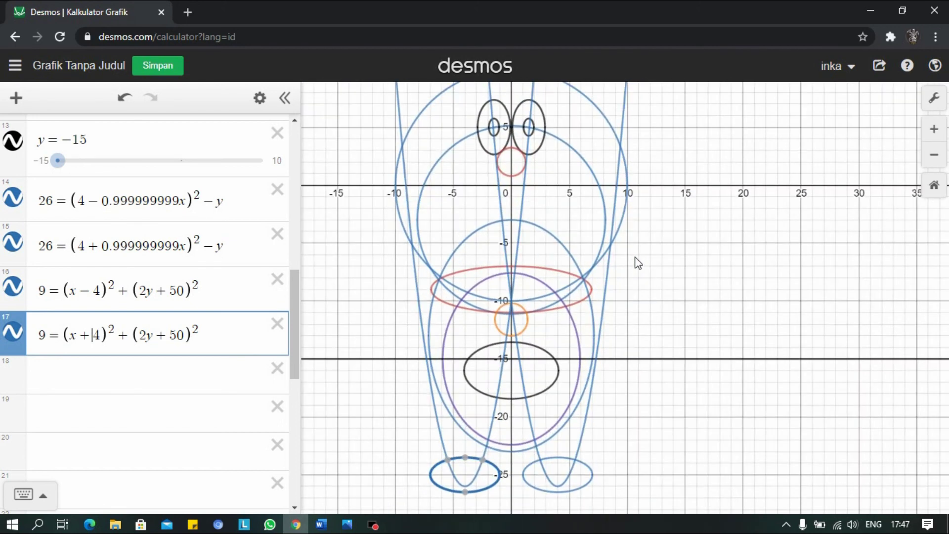
pyautogui.scroll(-4, 637, 261)
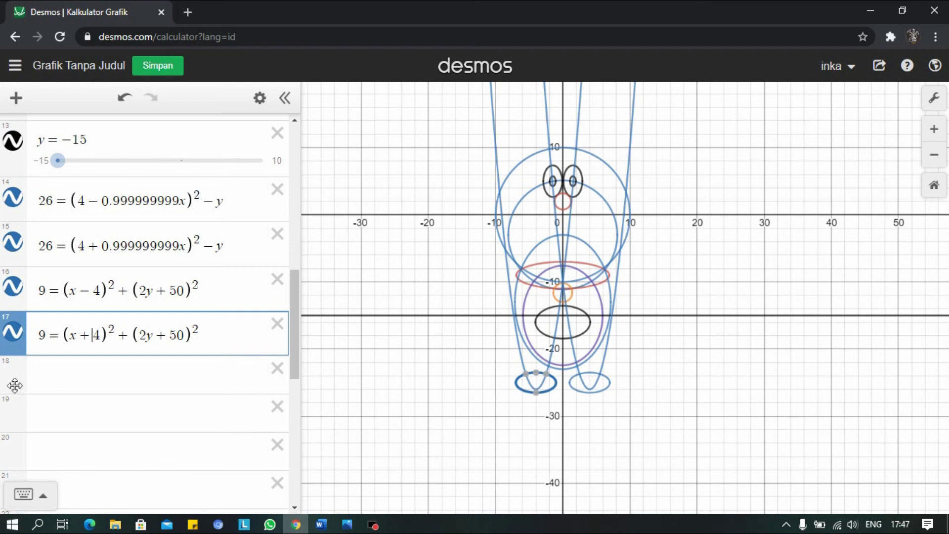
# Enter the circle equation 3=x^2+y^2 in the eighteenth row as the base for a hand.
pyautogui.click(77, 382)
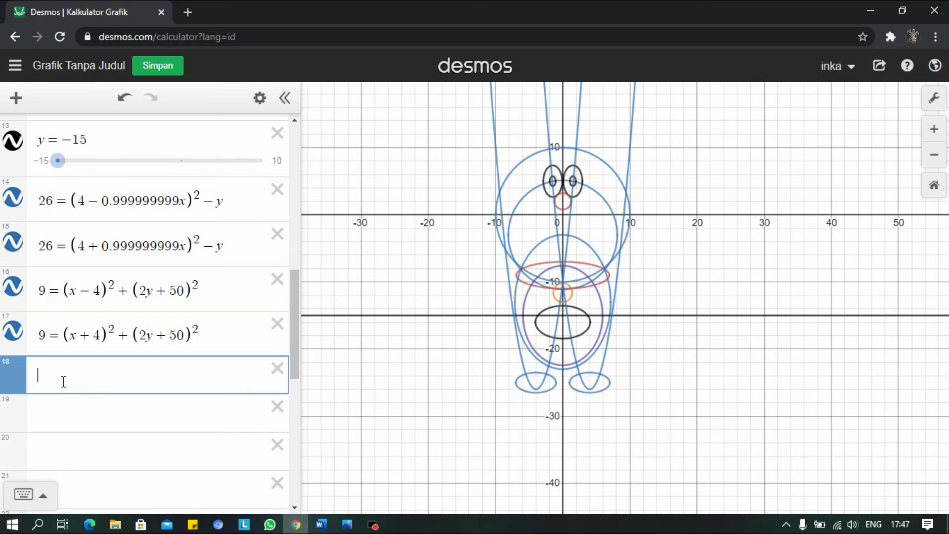
pyautogui.write('3 = x^2 + ')
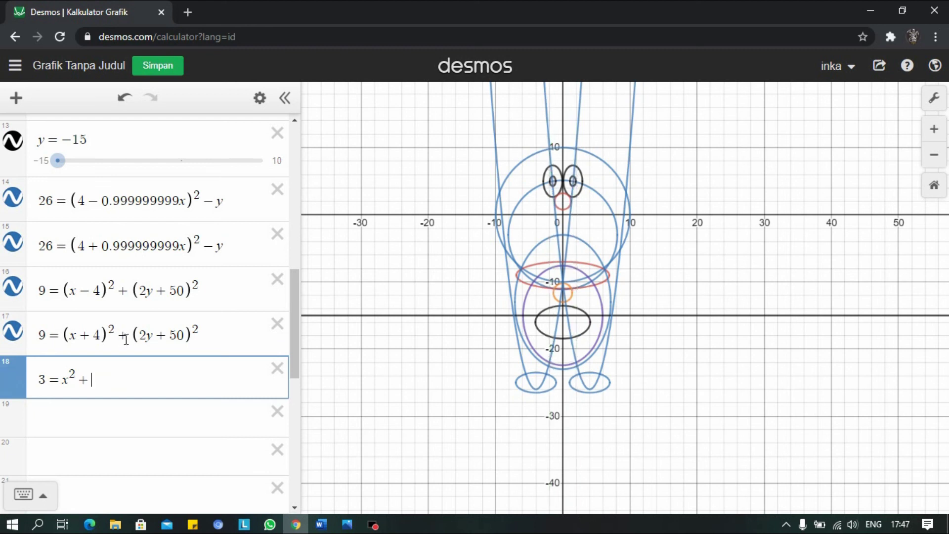
pyautogui.write('y^2')
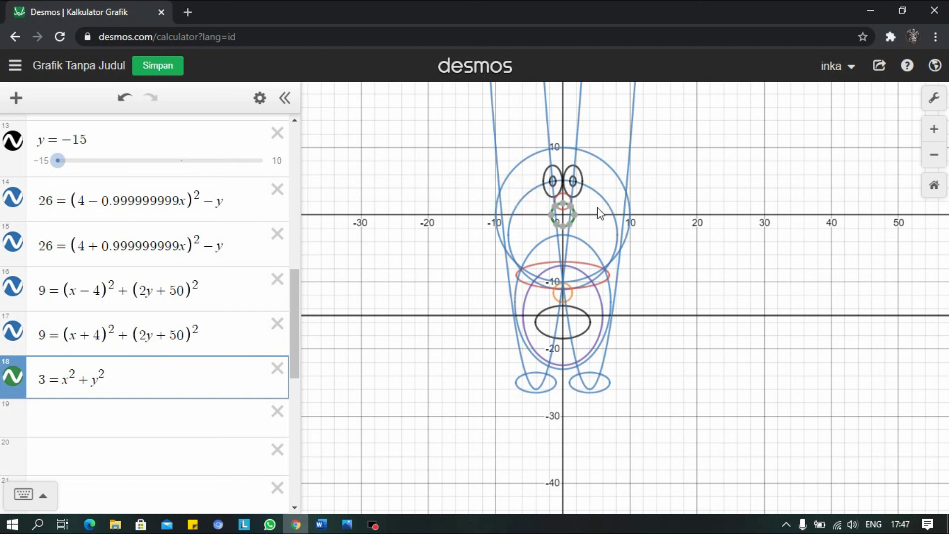
pyautogui.scroll(3, 568, 210)
pyautogui.moveTo(571, 207)
pyautogui.scroll(2, 571, 210)
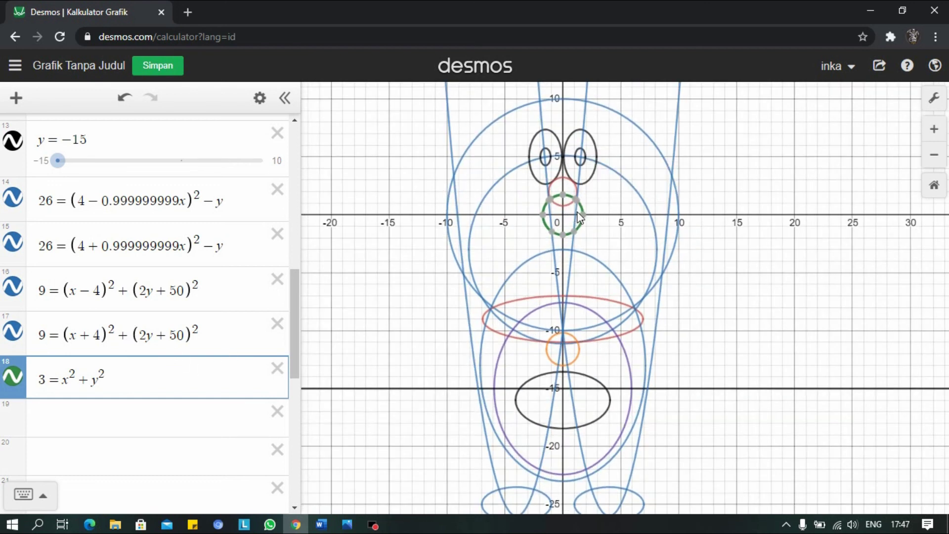
pyautogui.click(688, 281)
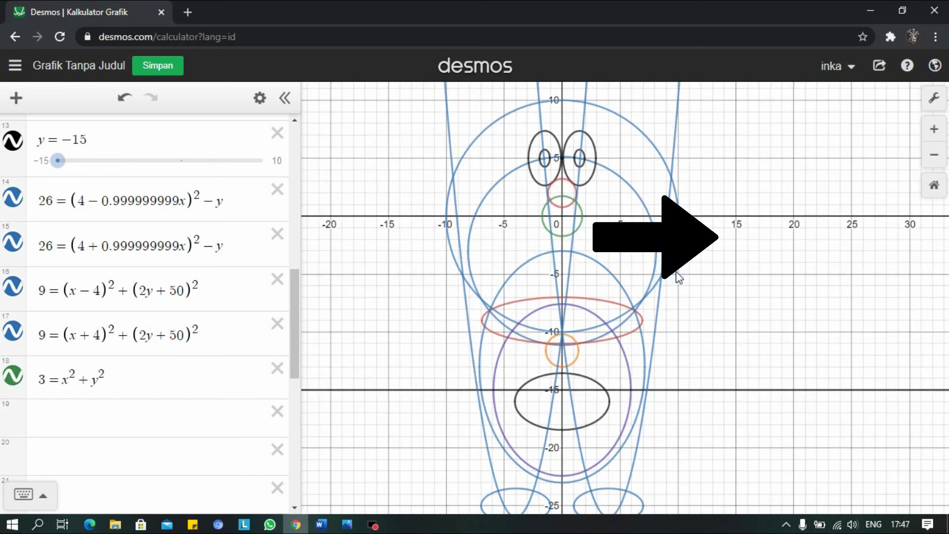
pyautogui.click(579, 218)
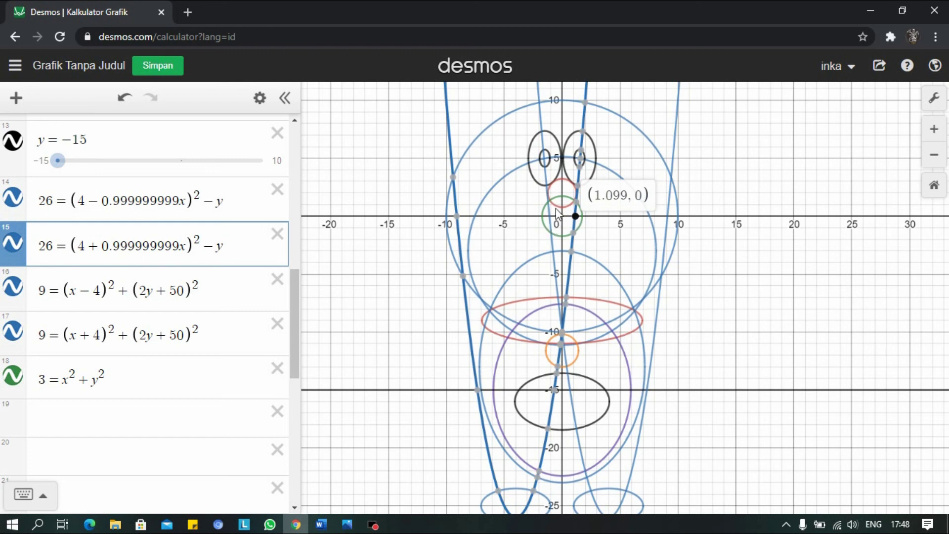
pyautogui.click(542, 209)
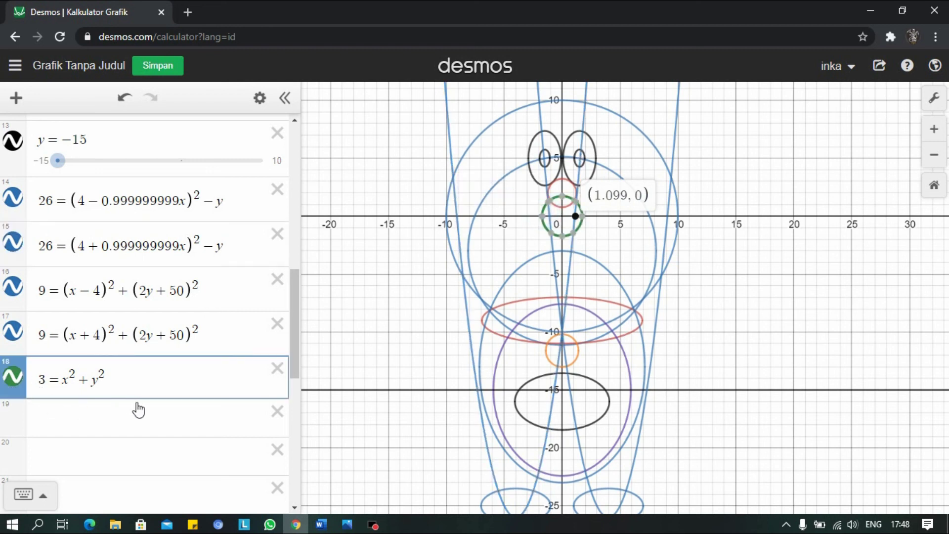
# Replace y with (y+4) in the eighteenth expression, making it 3=x^2+(y+4)^2, to lower the hand circle.
pyautogui.click(100, 383)
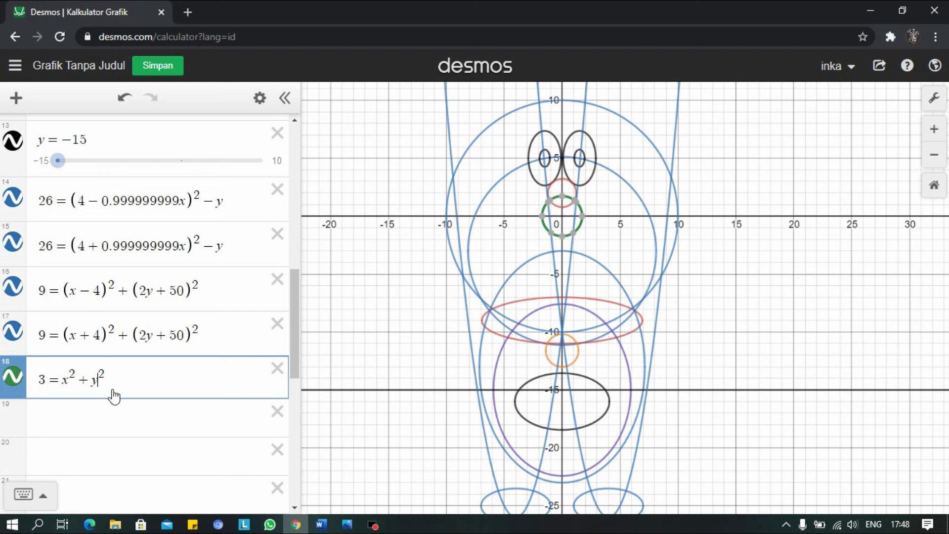
pyautogui.press('Left')
pyautogui.press('Left')
pyautogui.write('+ 4')
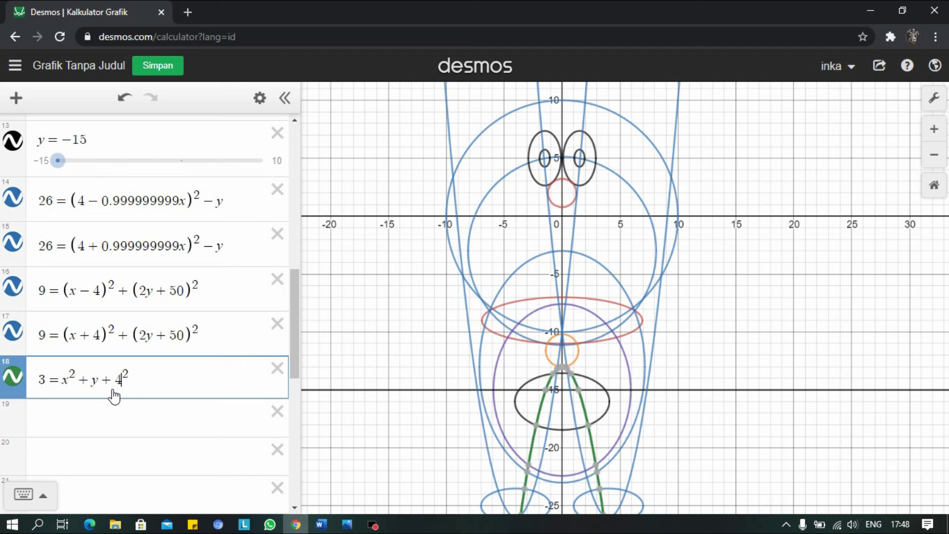
pyautogui.write(')')
pyautogui.press('Left')
pyautogui.press('Left')
pyautogui.press('Left')
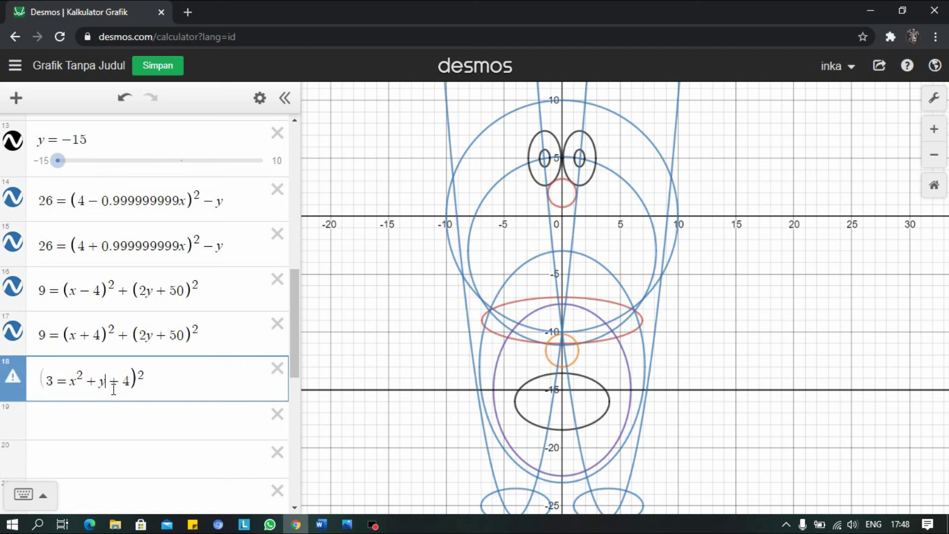
pyautogui.write('(')
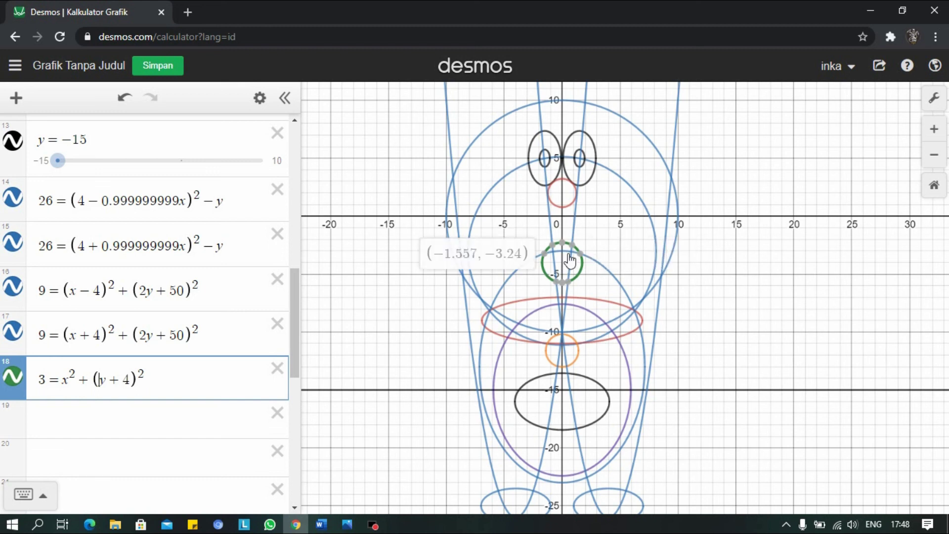
# Replace x with (x-12) in the eighteenth expression, making it 3=(x-12)^2+(y+4)^2, to move the hand circle beside the head.
pyautogui.click(70, 379)
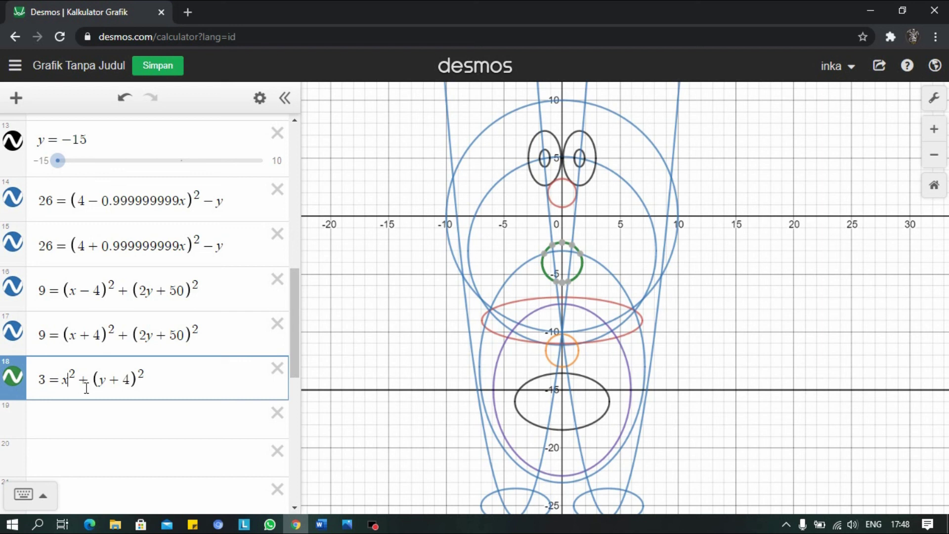
pyautogui.write('- 12')
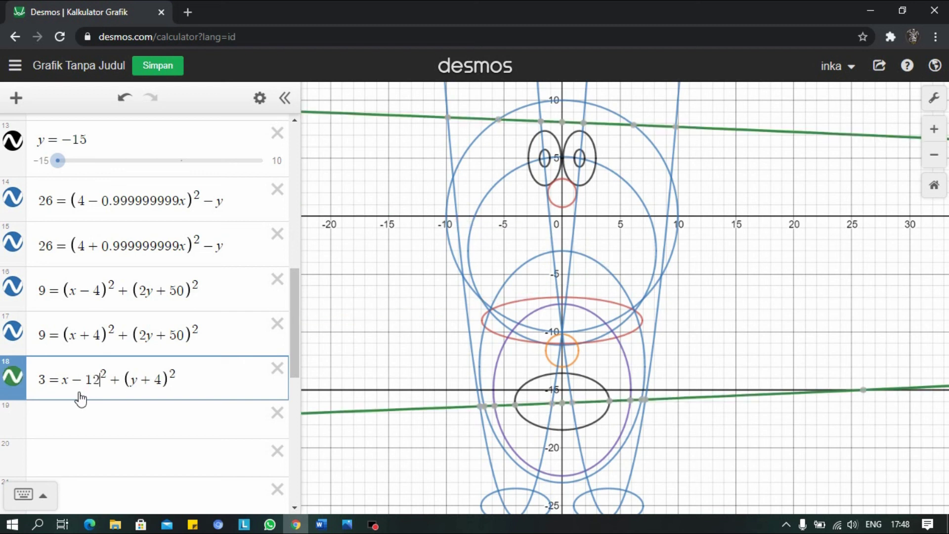
pyautogui.write(')')
pyautogui.click(80, 394)
pyautogui.write('(')
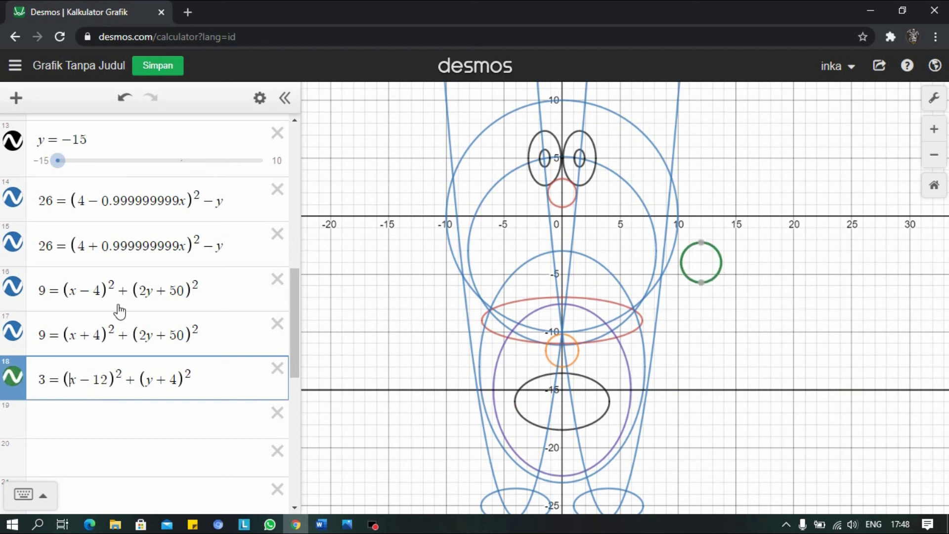
# Change the colour of the eighteenth expression, the hand circle, to blue and finish editing the list.
pyautogui.click(260, 99)
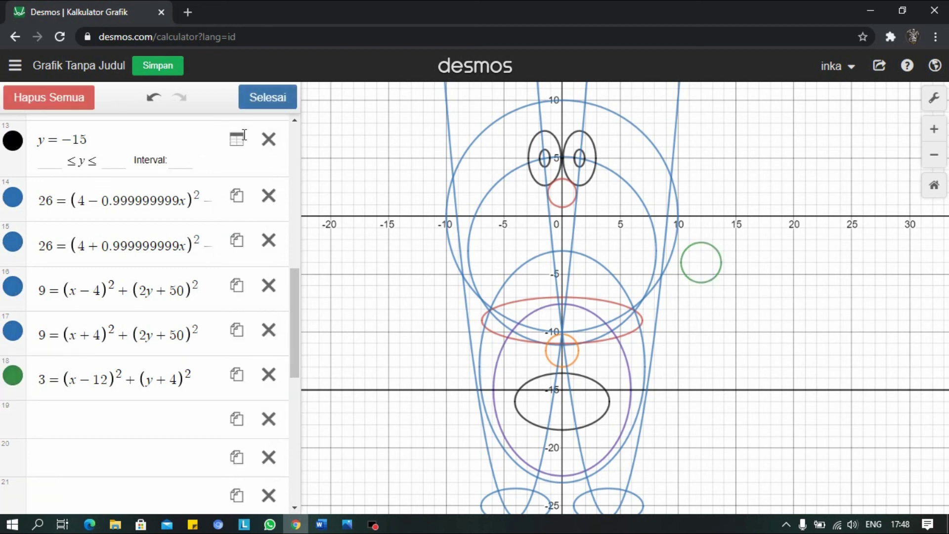
pyautogui.click(13, 381)
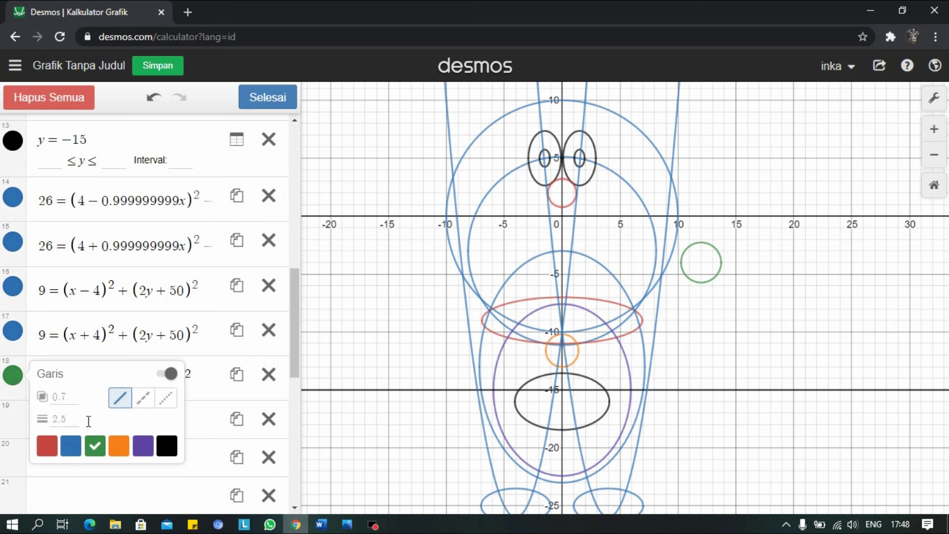
pyautogui.click(69, 451)
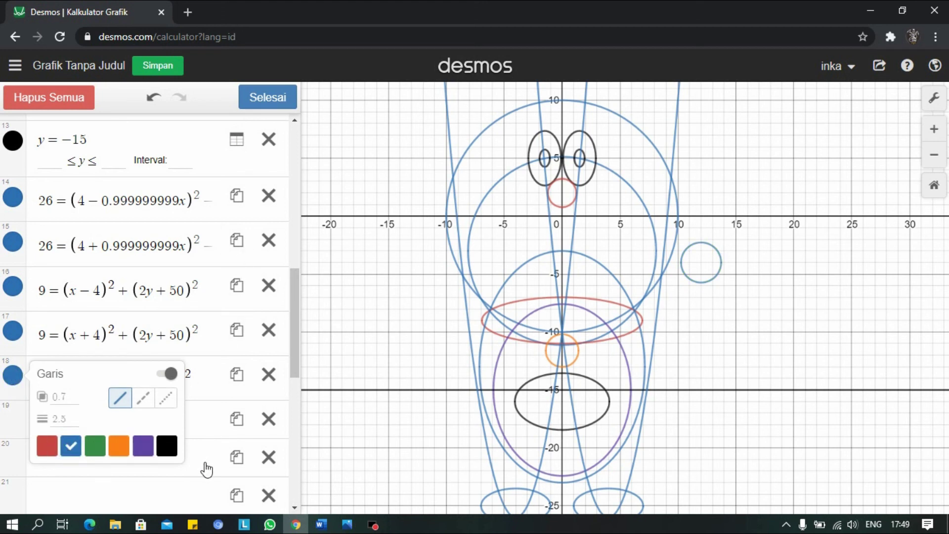
pyautogui.click(178, 480)
pyautogui.scroll(-1, 163, 445)
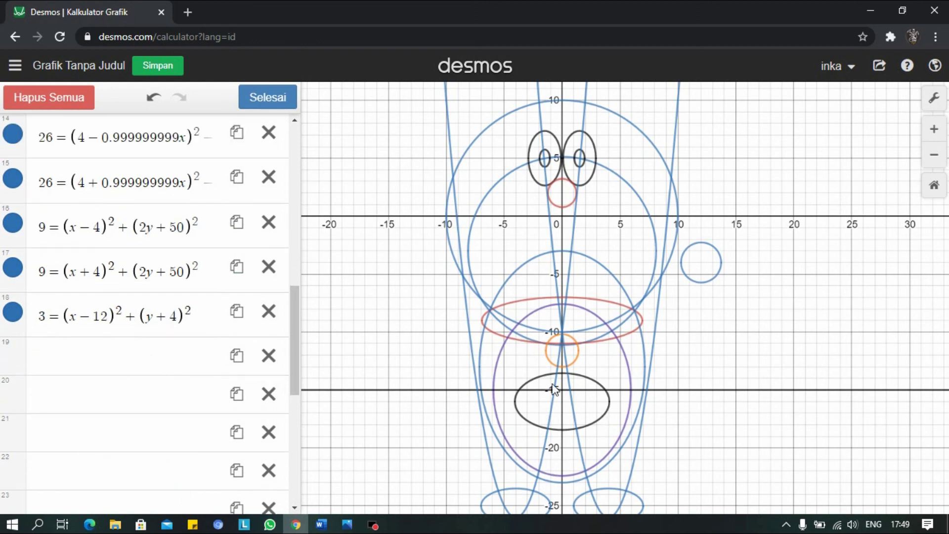
pyautogui.click(417, 362)
pyautogui.click(419, 383)
pyautogui.click(446, 380)
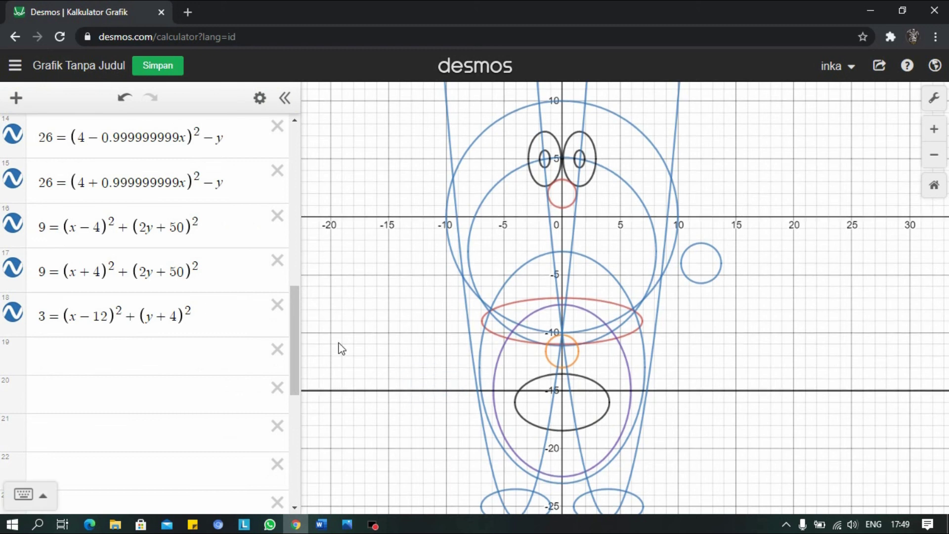
# Copy the equation 3=(x-12)^2+(y+4)^2 from the eighteenth expression into the nineteenth row.
pyautogui.moveTo(204, 321); pyautogui.dragTo(30, 329)
pyautogui.hotkey('ctrl', 'c')
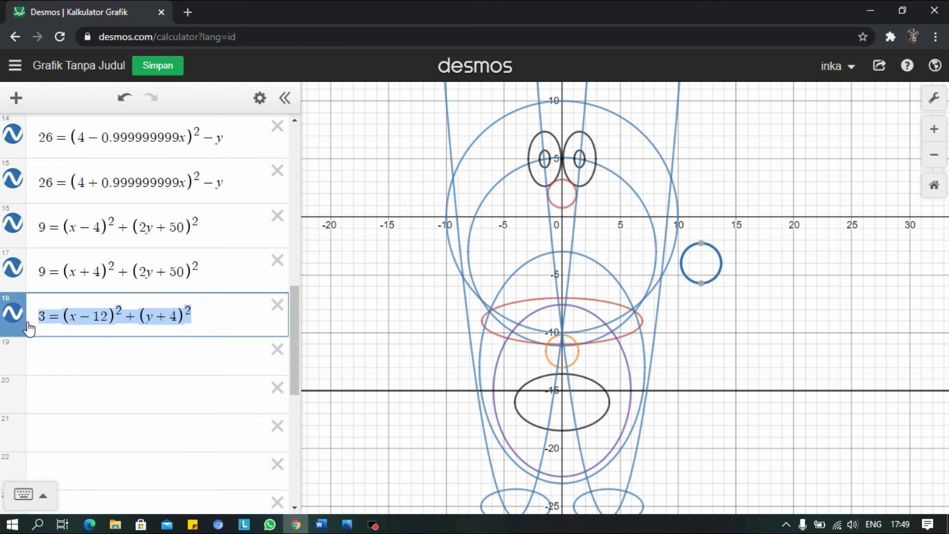
pyautogui.click(61, 362)
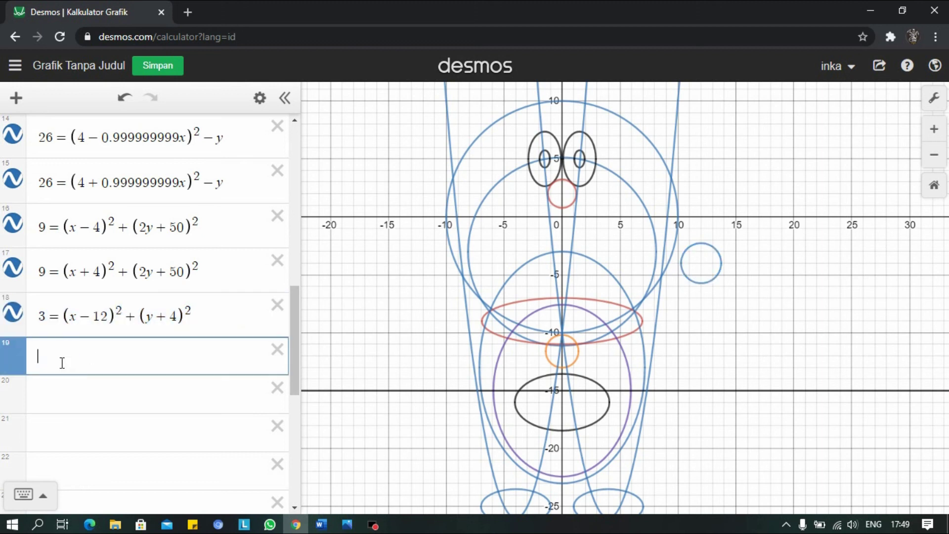
pyautogui.hotkey('ctrl', 'v')
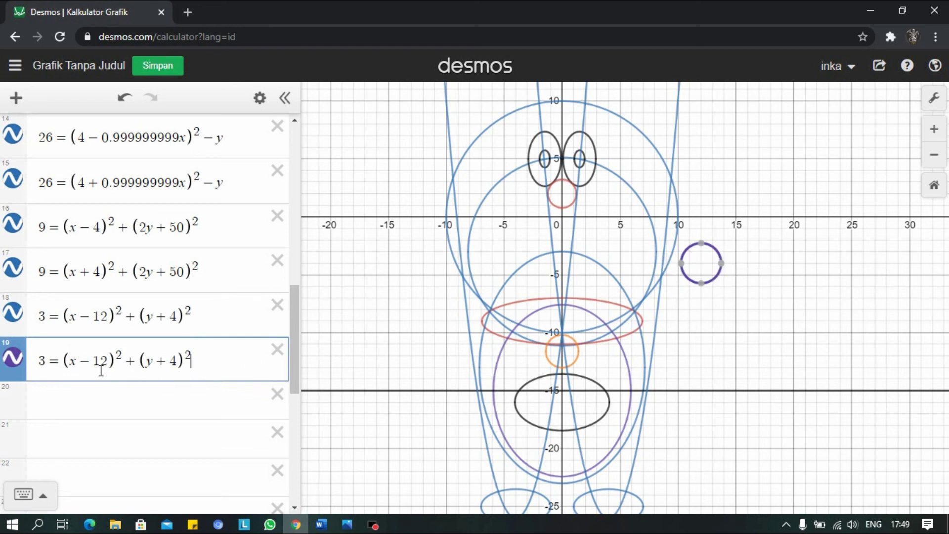
# Change the nineteenth expression to 3=(x+12)^2+(y+15)^2 to place the second hand circle lower on the opposite side.
pyautogui.click(88, 363)
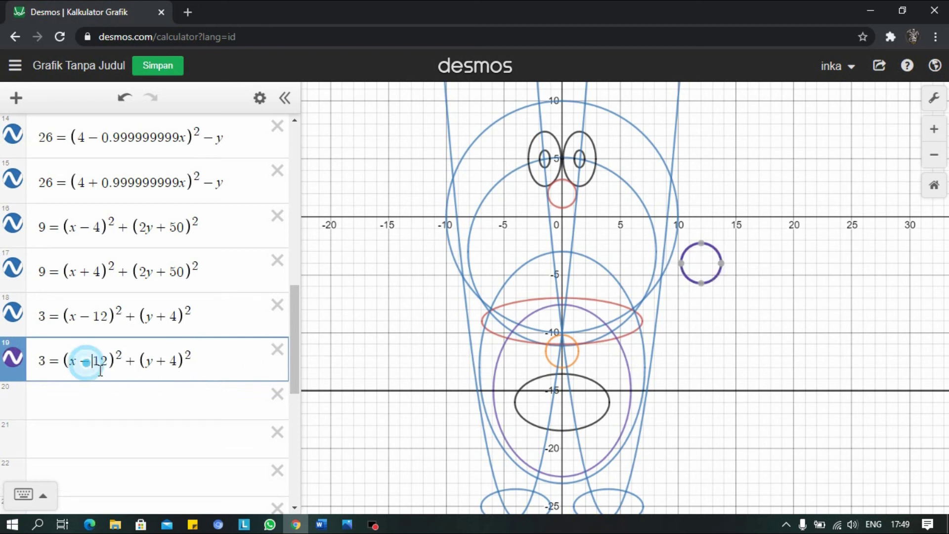
pyautogui.press('BackSpace')
pyautogui.write('+')
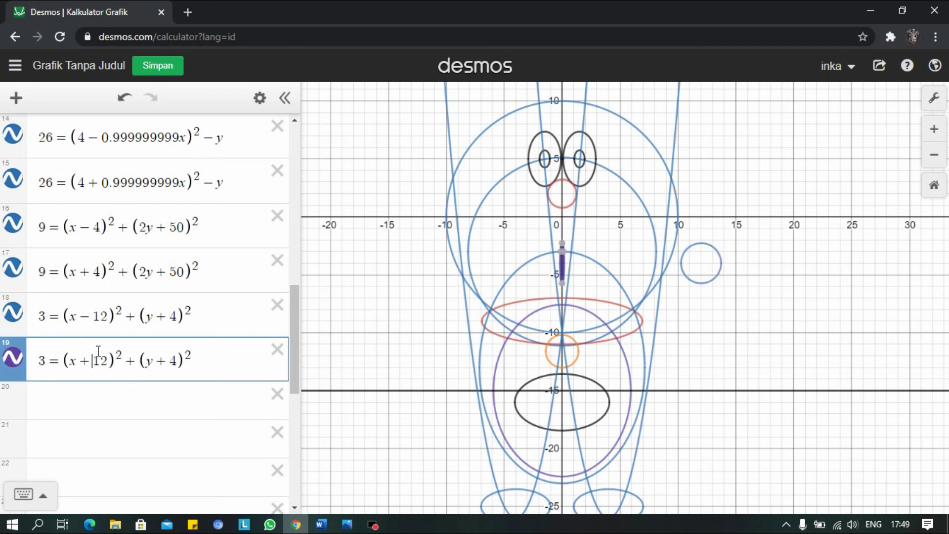
pyautogui.click(170, 359)
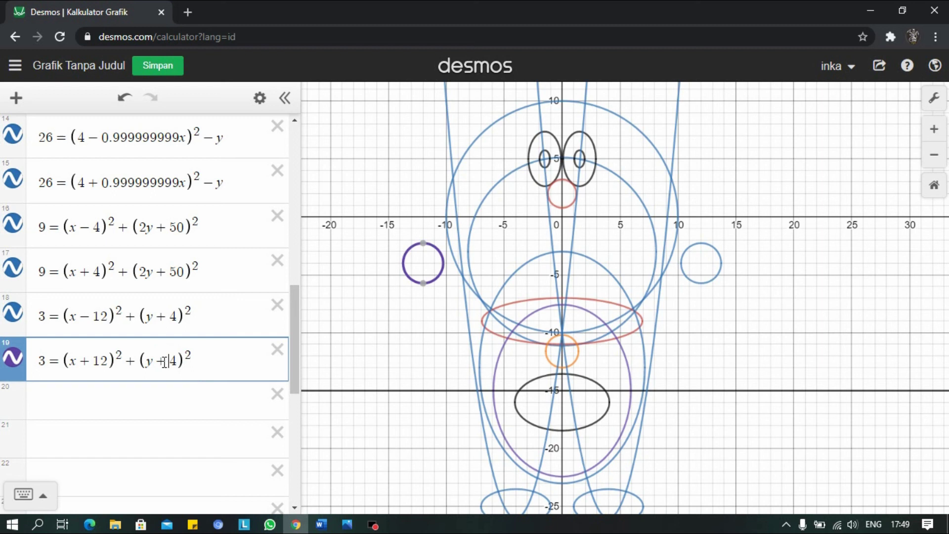
pyautogui.click(174, 363)
pyautogui.press('BackSpace')
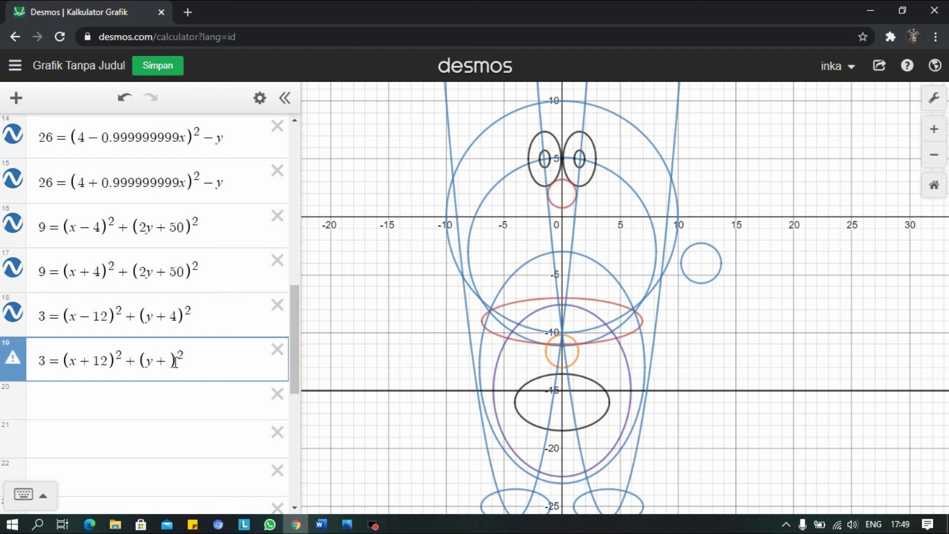
pyautogui.write('15')
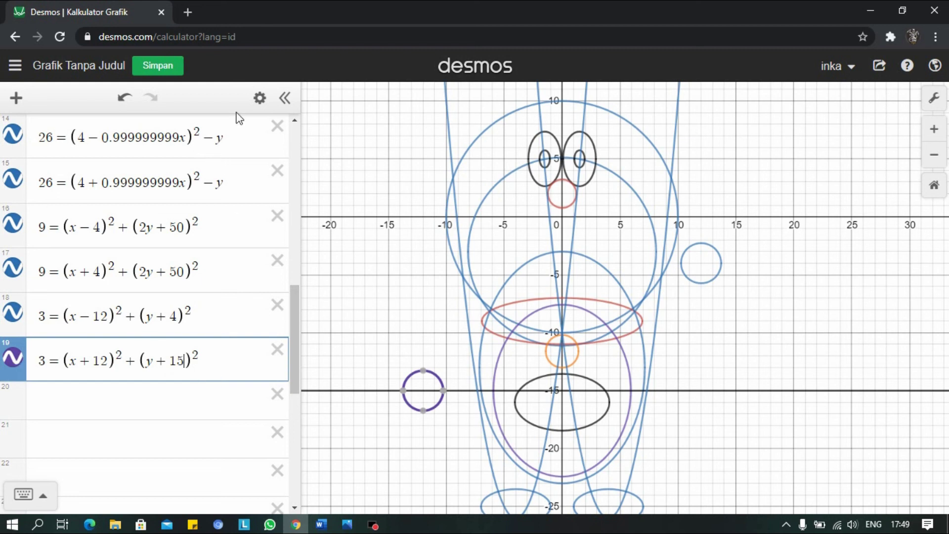
# Change the colour of the nineteenth expression, the second hand circle, to blue.
pyautogui.click(259, 98)
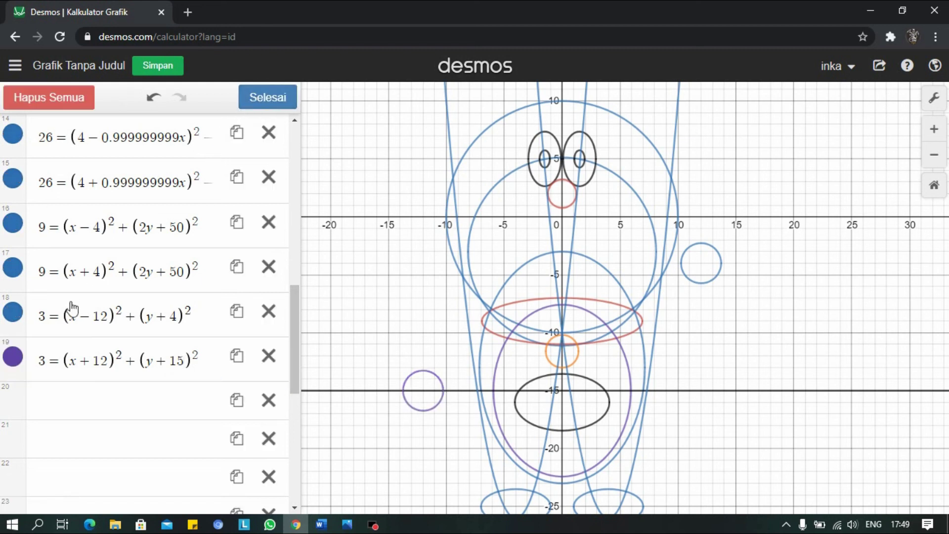
pyautogui.click(13, 368)
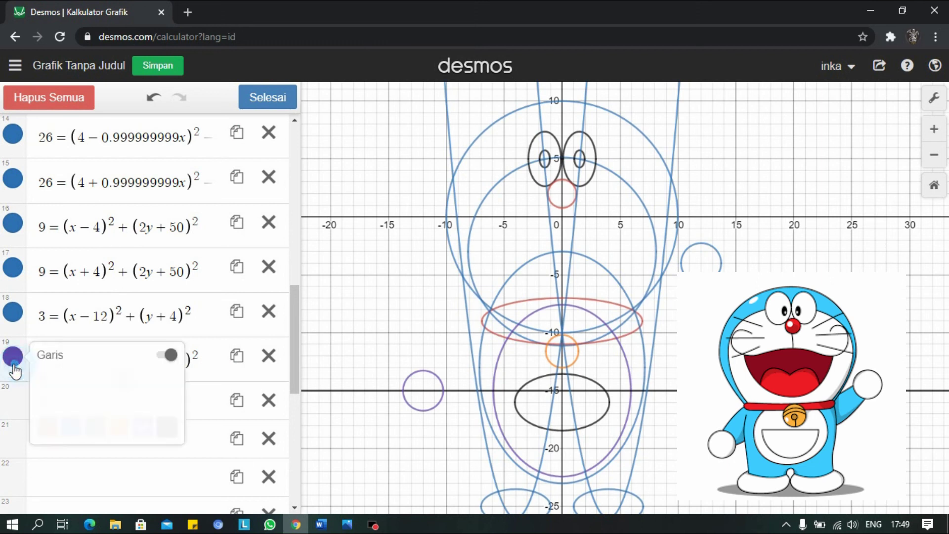
pyautogui.click(79, 429)
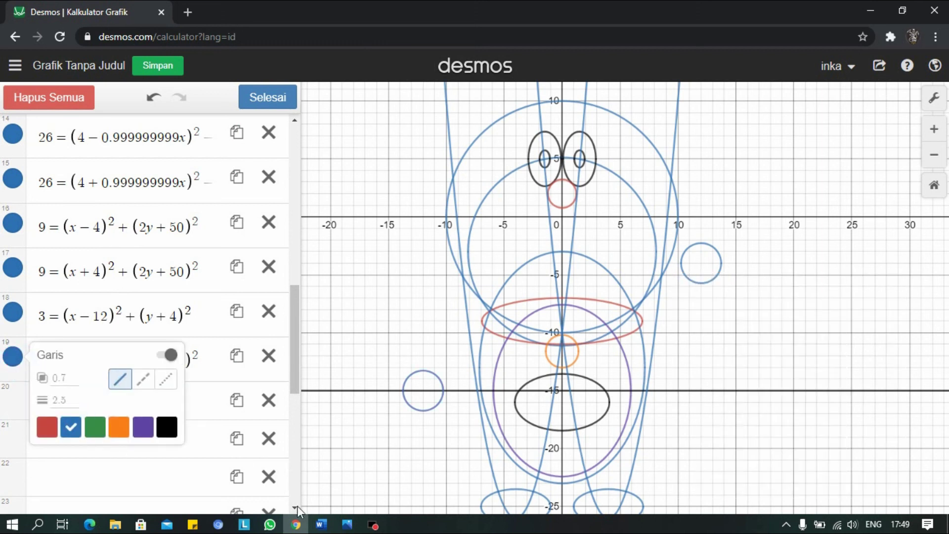
# Finish editing the expression list and examine the whole Doraemon figure on the graph, including both hand circles and the feet.
pyautogui.click(424, 343)
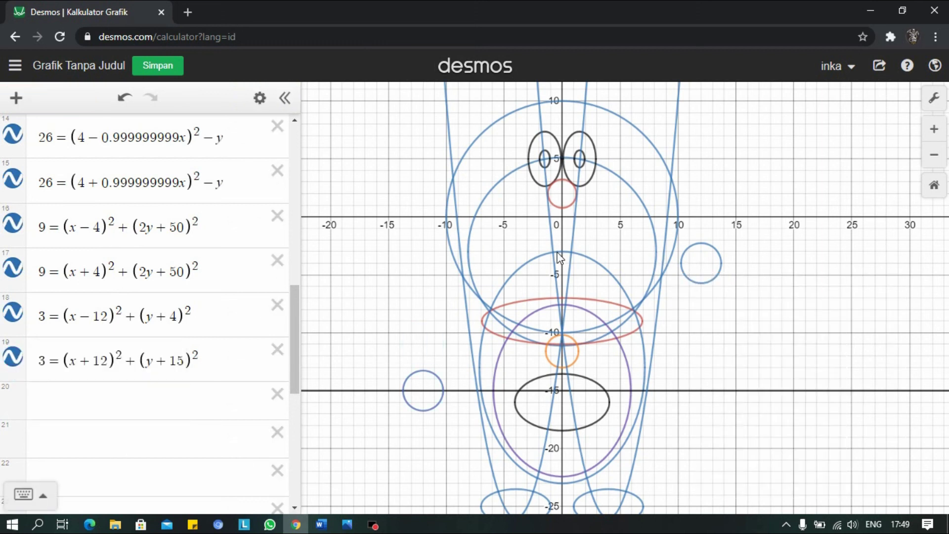
pyautogui.scroll(-4, 564, 253)
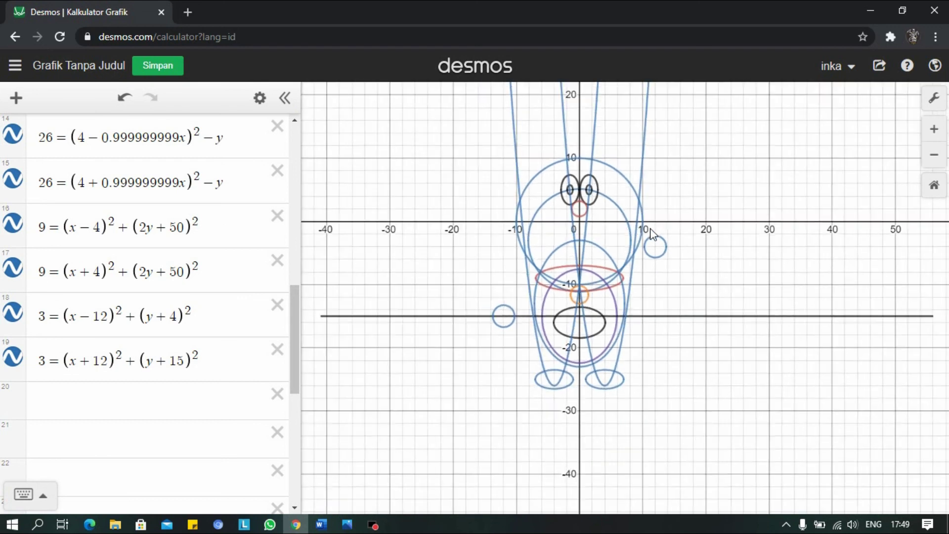
pyautogui.scroll(-1, 645, 236)
pyautogui.scroll(1, 649, 237)
pyautogui.scroll(3, 649, 236)
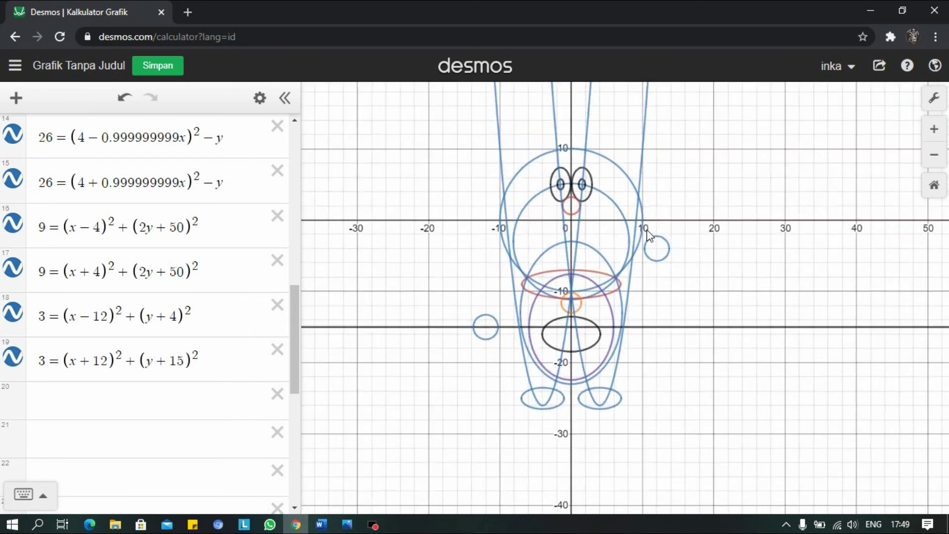
pyautogui.scroll(-1, 622, 233)
pyautogui.scroll(-5, 623, 233)
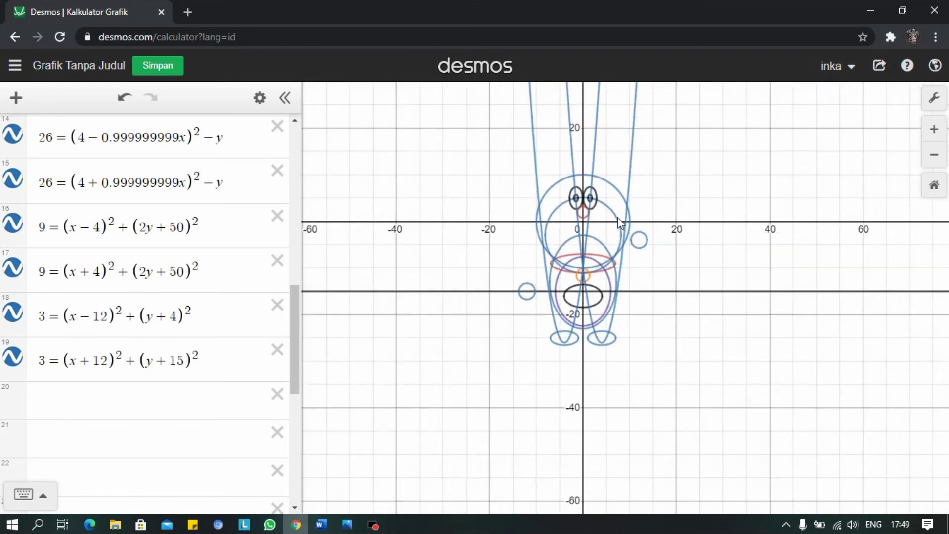
pyautogui.scroll(1, 624, 155)
pyautogui.scroll(-1, 580, 198)
pyautogui.scroll(-3, 339, 222)
pyautogui.scroll(1, 557, 223)
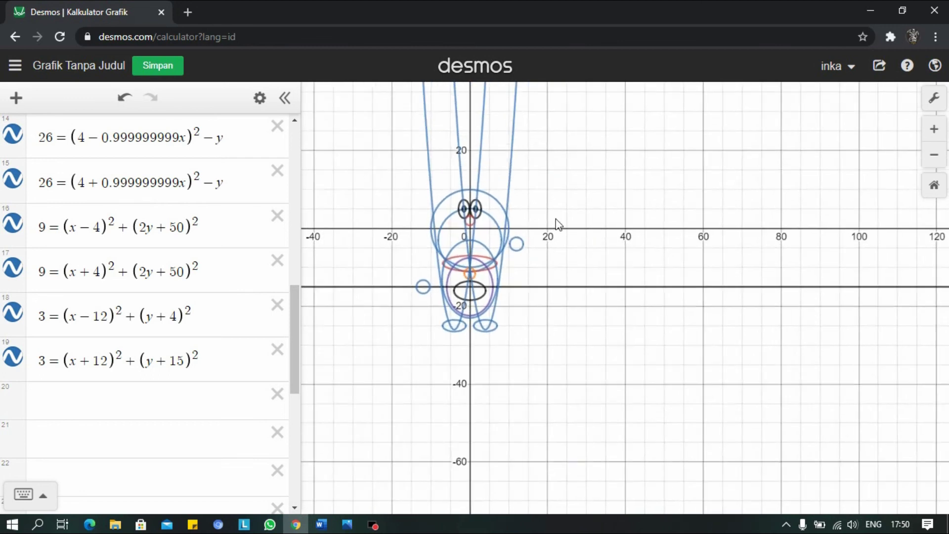
# Reduce the browser page zoom and review the full list of equations from the head circle to the second hand circle.
pyautogui.hotkey('ctrl', '-')
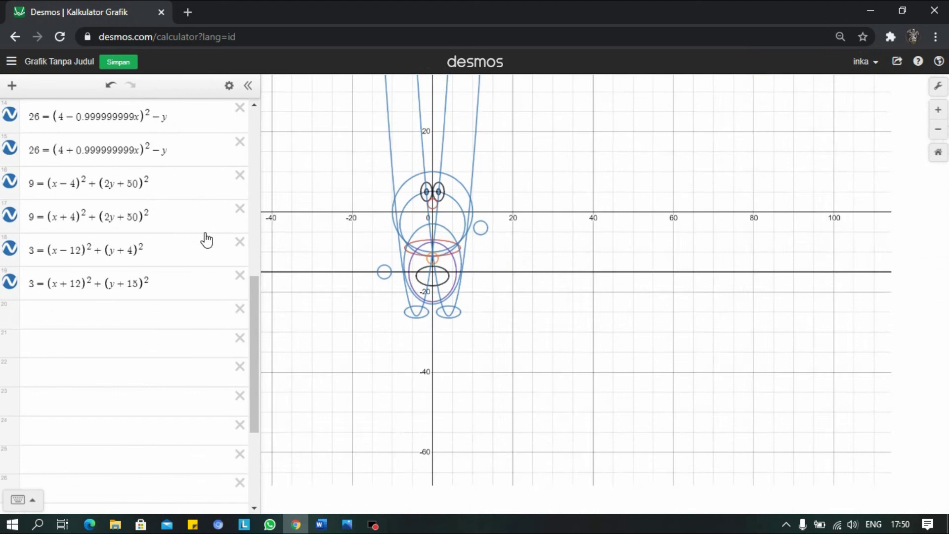
pyautogui.scroll(7, 208, 239)
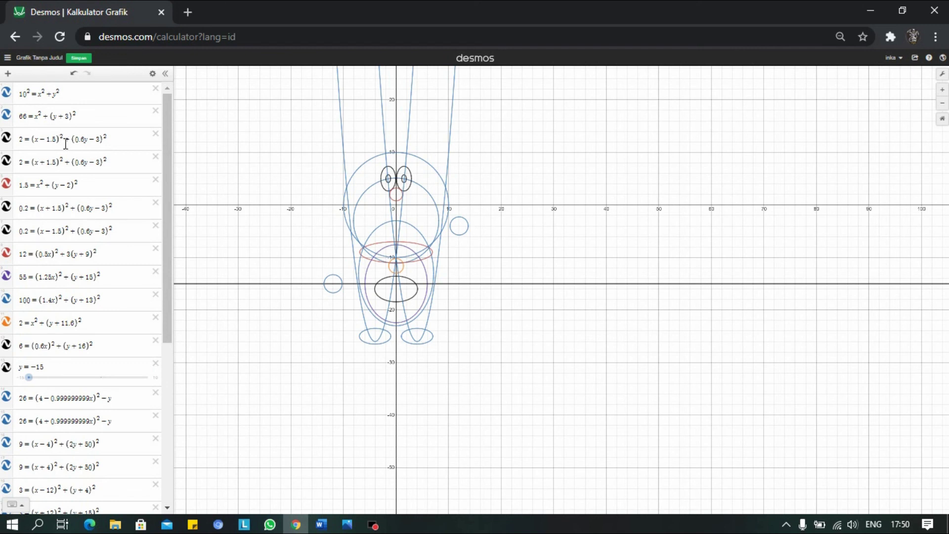
pyautogui.scroll(-7, 67, 144)
pyautogui.scroll(7, 68, 146)
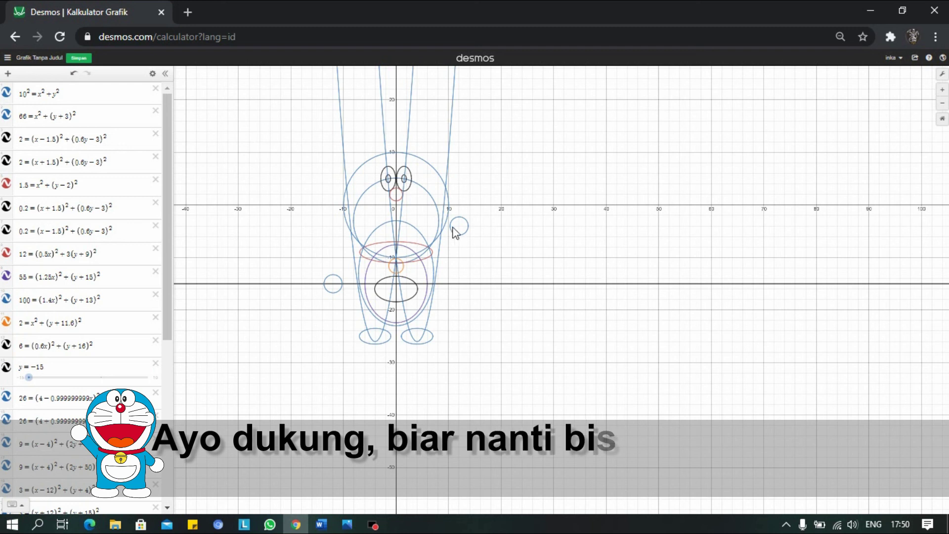
pyautogui.scroll(-2, 336, 238)
pyautogui.scroll(-5, 50, 206)
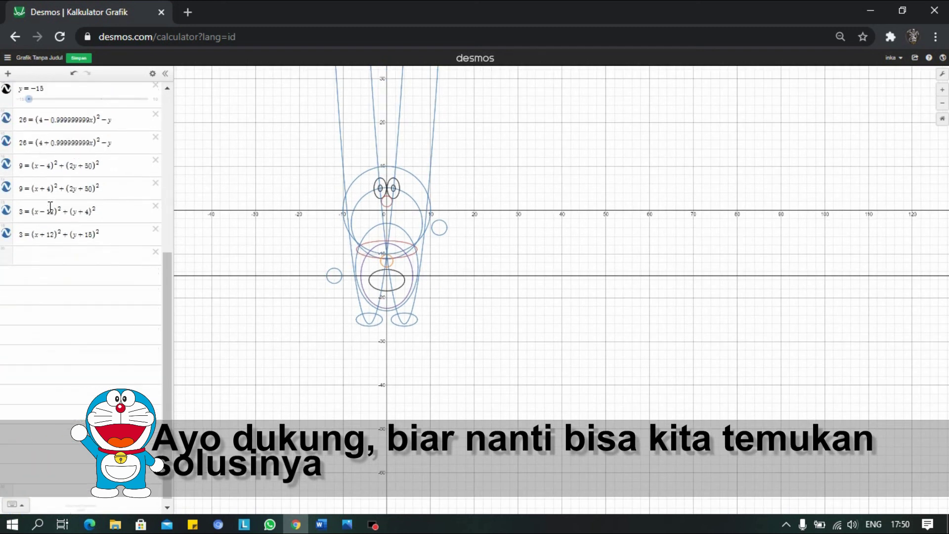
pyautogui.scroll(6, 50, 206)
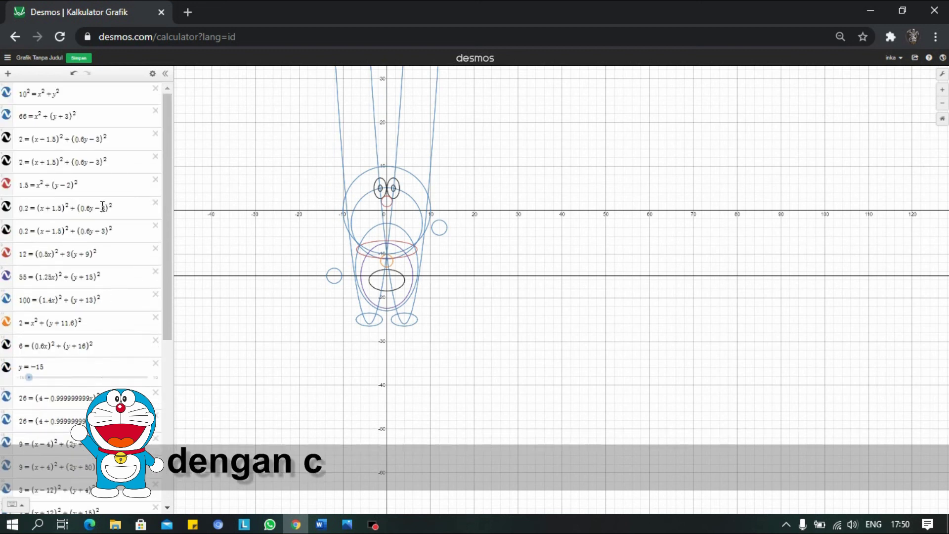
pyautogui.scroll(-6, 131, 211)
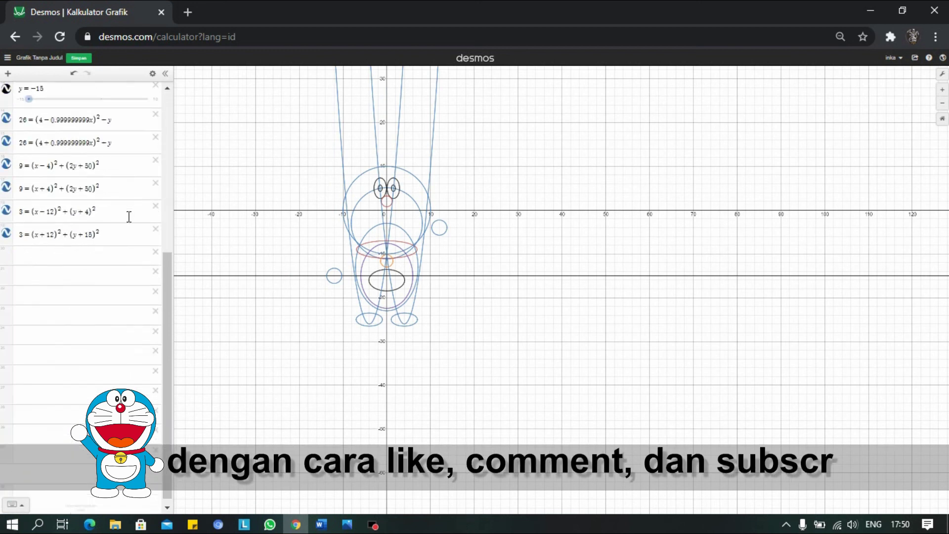
pyautogui.scroll(6, 129, 217)
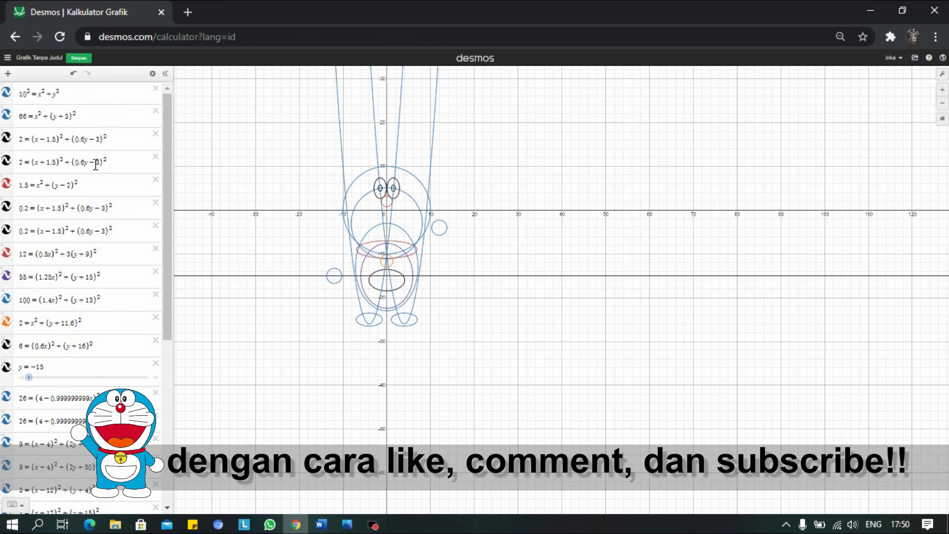
pyautogui.scroll(-6, 99, 164)
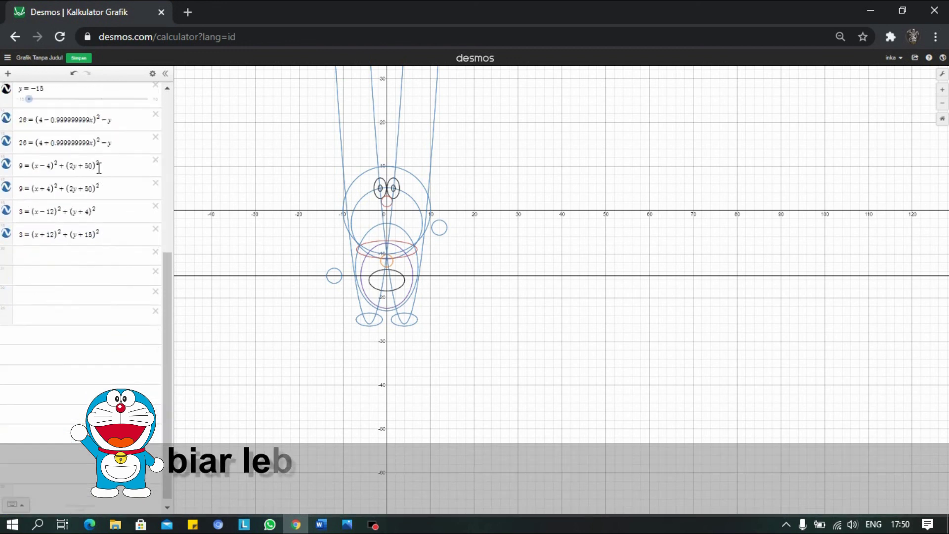
pyautogui.scroll(6, 97, 176)
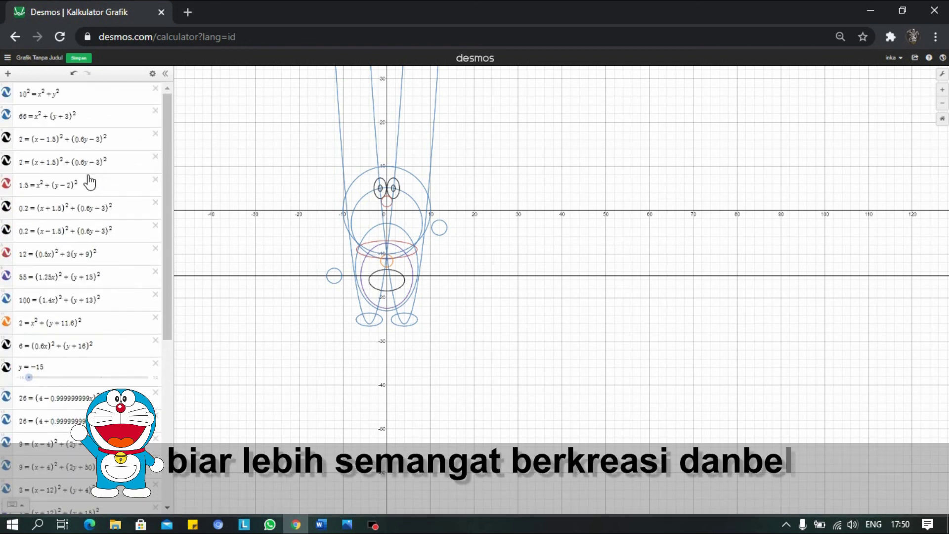
# Inspect the completed Doraemon drawing close up and from farther out, with its equations listed alongside.
pyautogui.scroll(5, 375, 212)
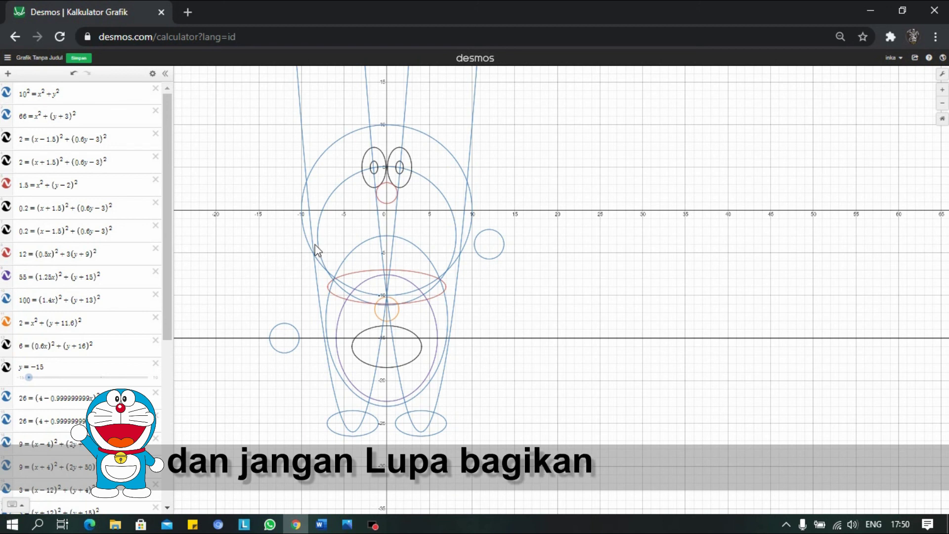
pyautogui.moveTo(168, 237); pyautogui.dragTo(168, 402)
pyautogui.scroll(1, 189, 244)
pyautogui.scroll(5, 88, 221)
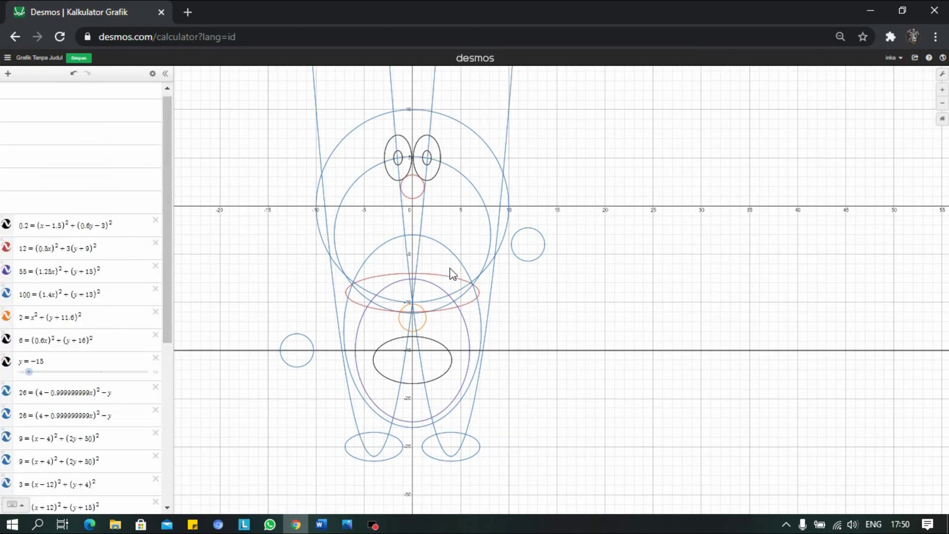
pyautogui.scroll(1, 425, 252)
pyautogui.scroll(-2, 387, 230)
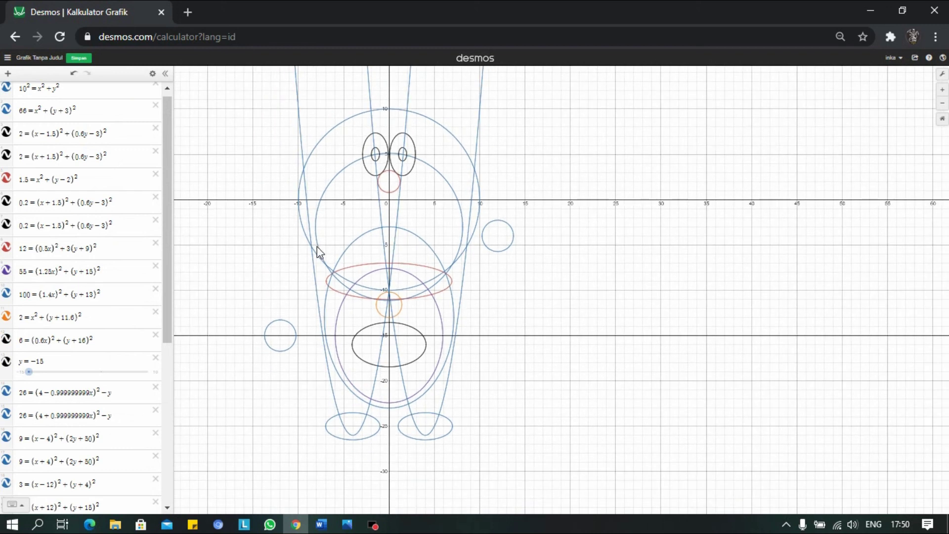
pyautogui.scroll(-2, 413, 302)
pyautogui.scroll(3, 290, 259)
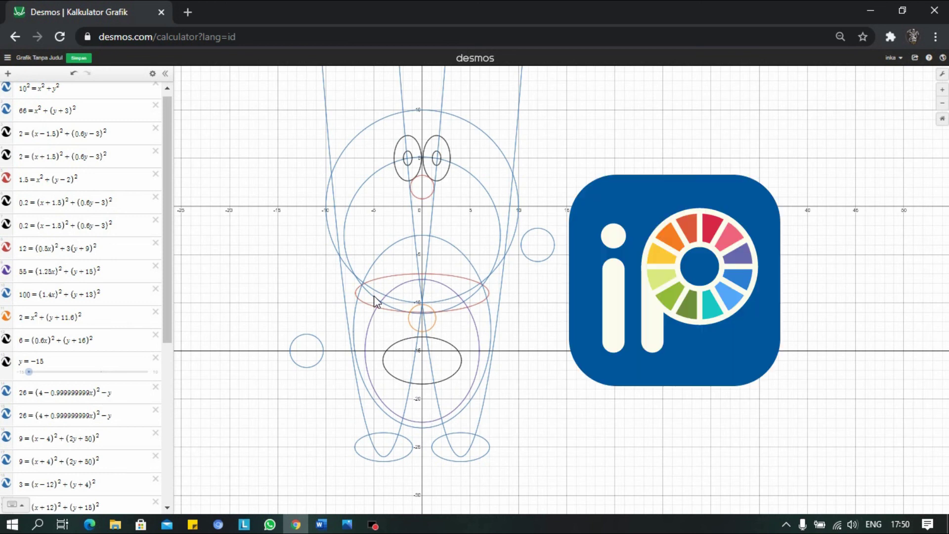
pyautogui.moveTo(378, 529)
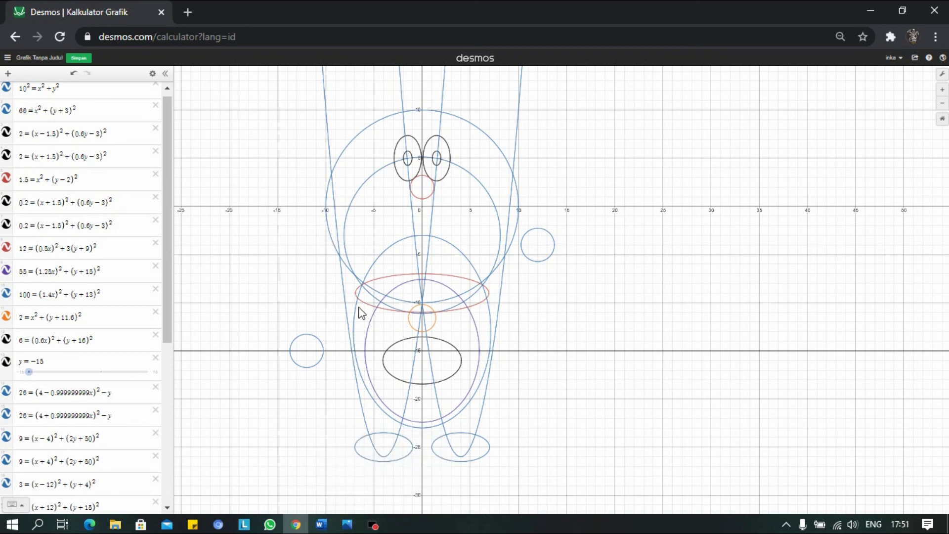
pyautogui.scroll(-5, 362, 308)
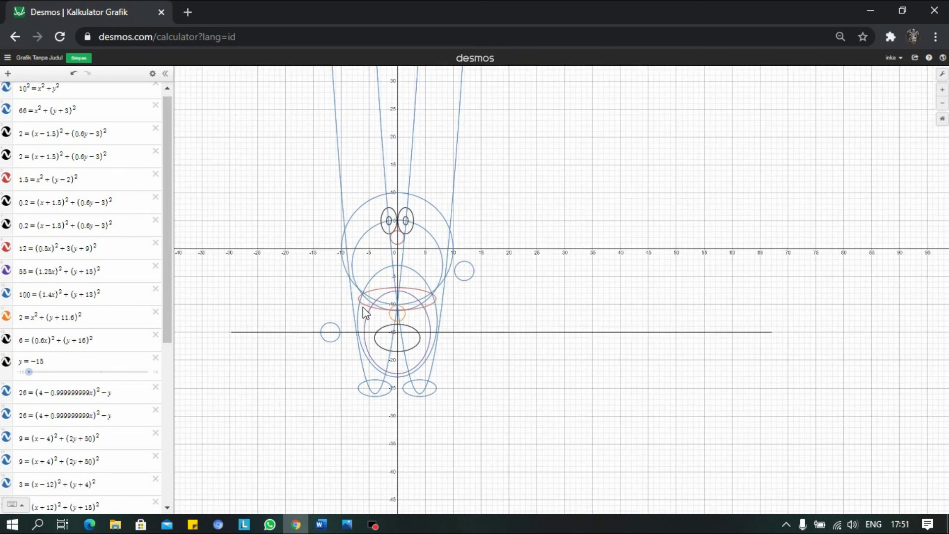
pyautogui.scroll(3, 328, 265)
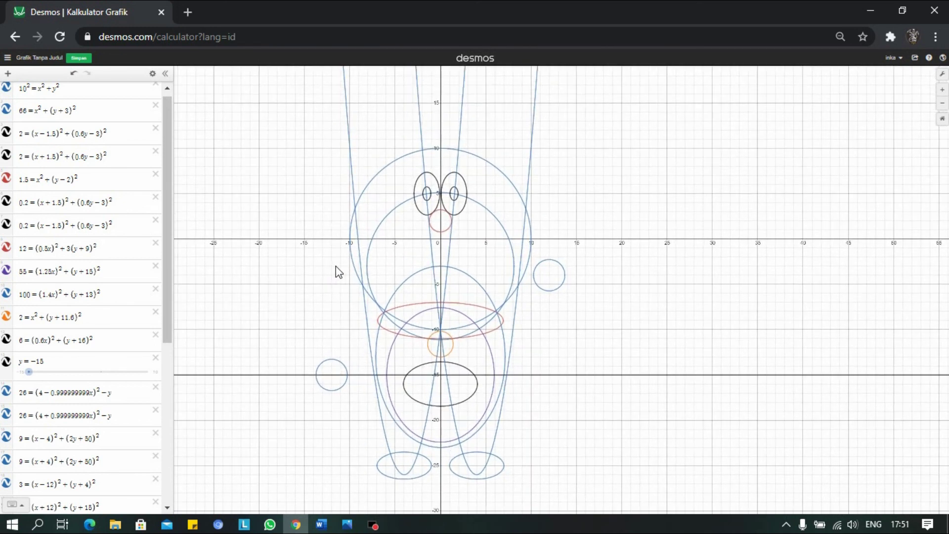